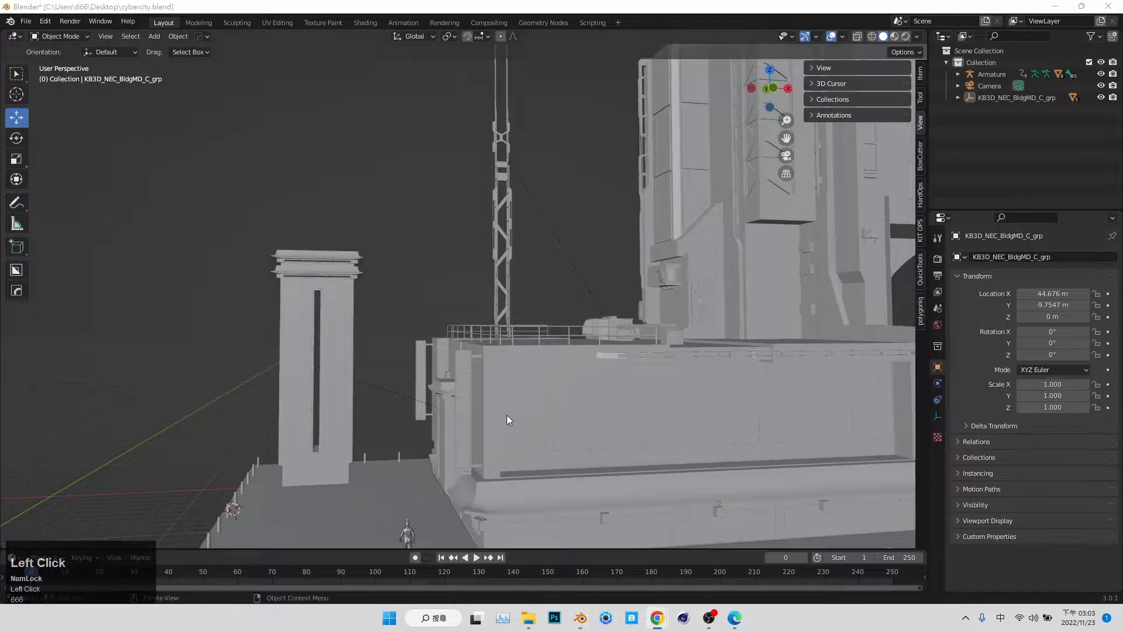
Step: In camera view, duplicate the main tower building and move the copy along Y to about -36.6 m
scroll(614, 388, up, 2)
drag(641, 327, 601, 260)
click(792, 161)
scroll(620, 268, down, 6)
click(613, 286)
scroll(532, 217, down, 4)
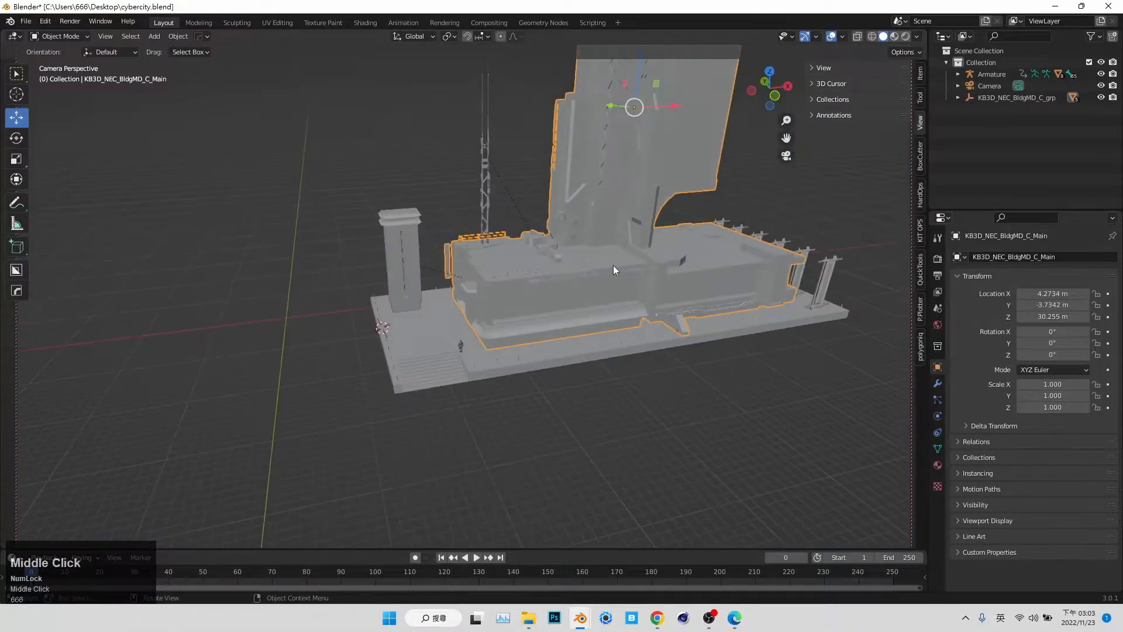
key(shift+d)
right_click(654, 270)
drag(610, 106, 751, 263)
Step: Move the character armature onto the duplicated building's roof, at about X 30 m, Y -44.3 m, Z 11.2 m
drag(483, 360, 405, 487)
click(355, 414)
click(985, 76)
drag(376, 408, 584, 481)
drag(585, 481, 568, 416)
drag(568, 416, 555, 285)
drag(556, 336, 559, 412)
drag(647, 176, 514, 439)
drag(514, 438, 518, 380)
drag(523, 485, 524, 335)
drag(515, 379, 513, 218)
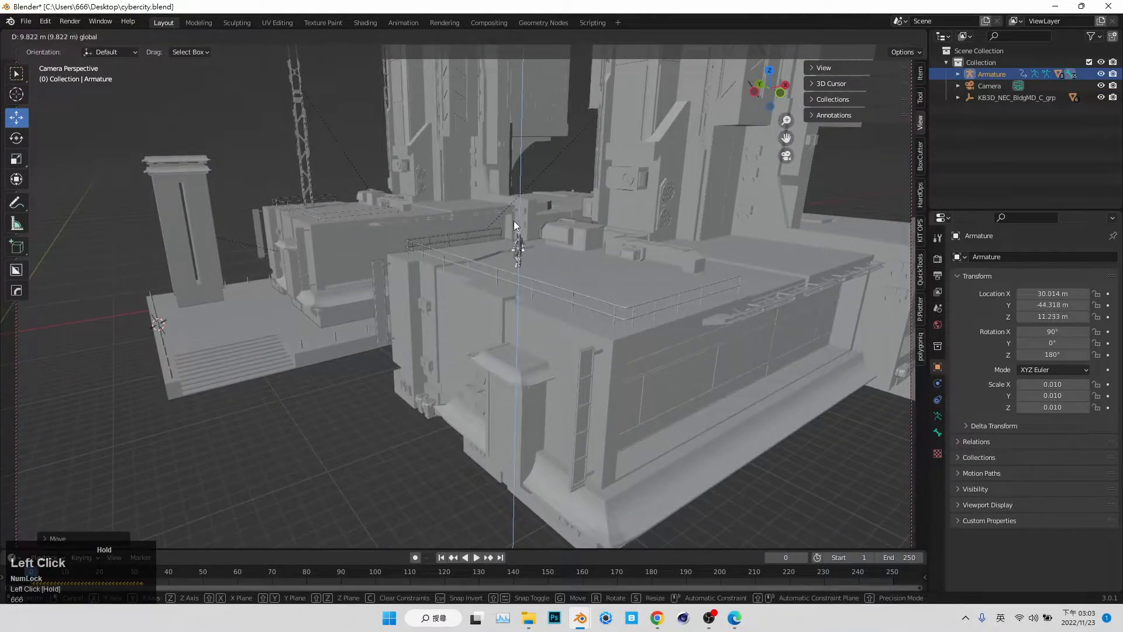
scroll(510, 336, up, 7)
drag(609, 351, 488, 358)
scroll(497, 340, down, 12)
Step: Try to shift the duplicated building to a different position and height
click(640, 302)
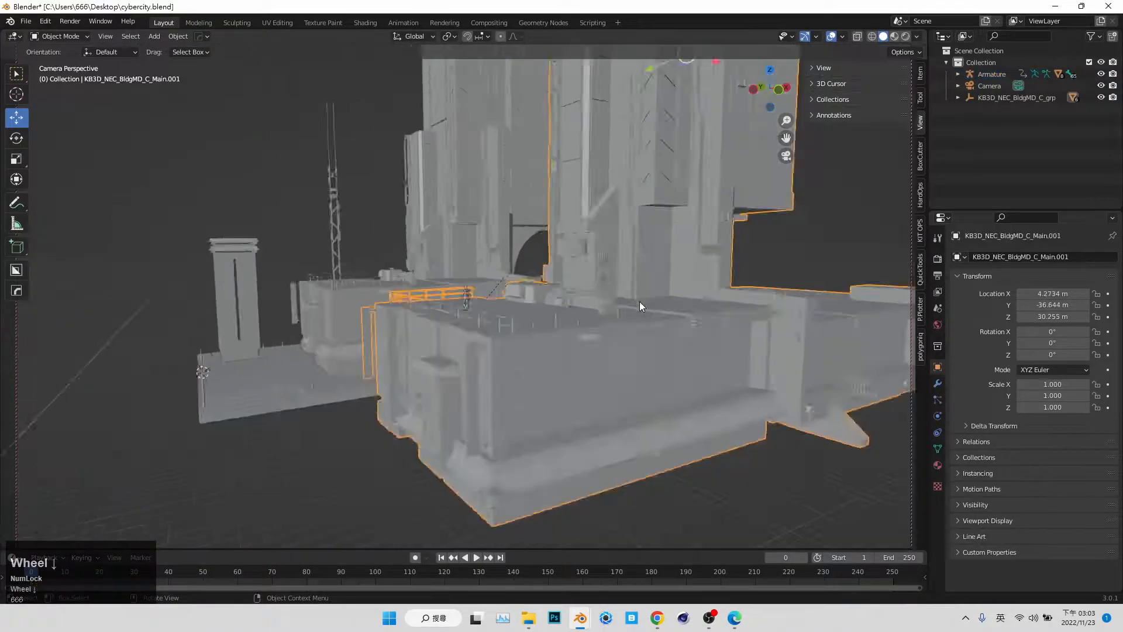
scroll(640, 302, down, 5)
drag(640, 302, 602, 345)
drag(546, 173, 617, 205)
key(ctrl+z)
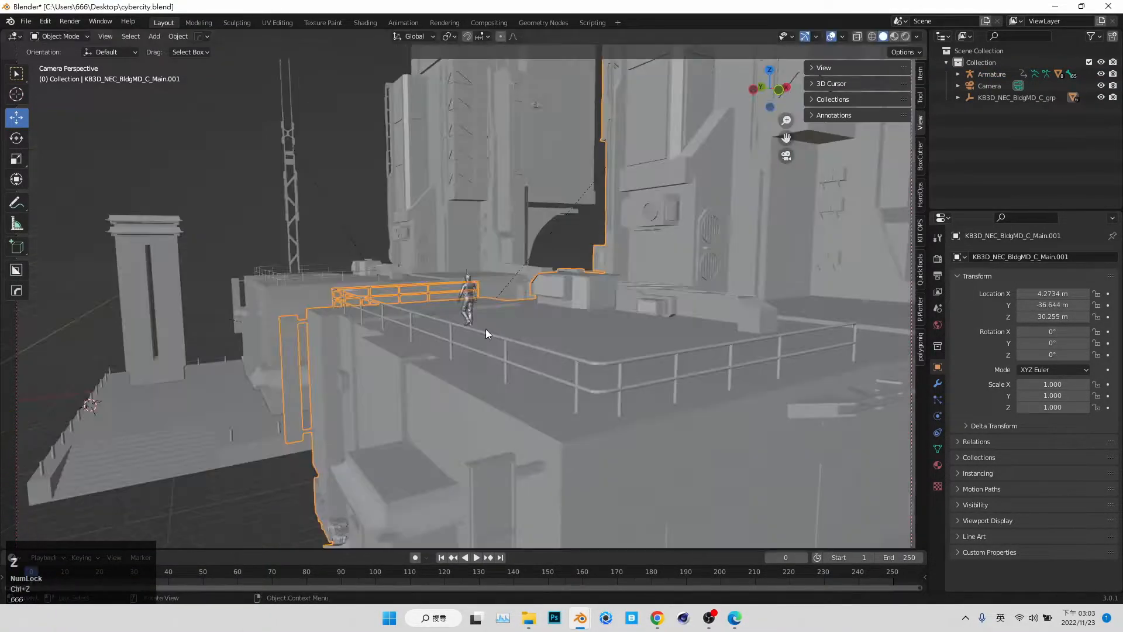
scroll(525, 296, down, 6)
drag(637, 168, 578, 121)
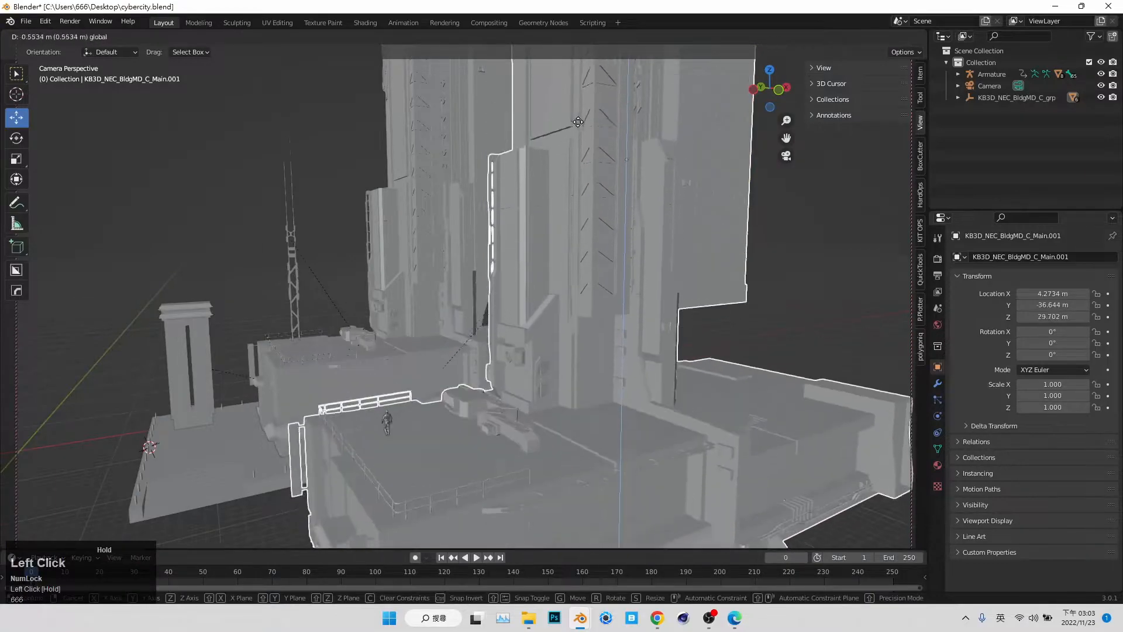
key(ctrl+z)
Step: Duplicate the copied building again and move the new copy along Y to about 68 m, behind the original
click(545, 248)
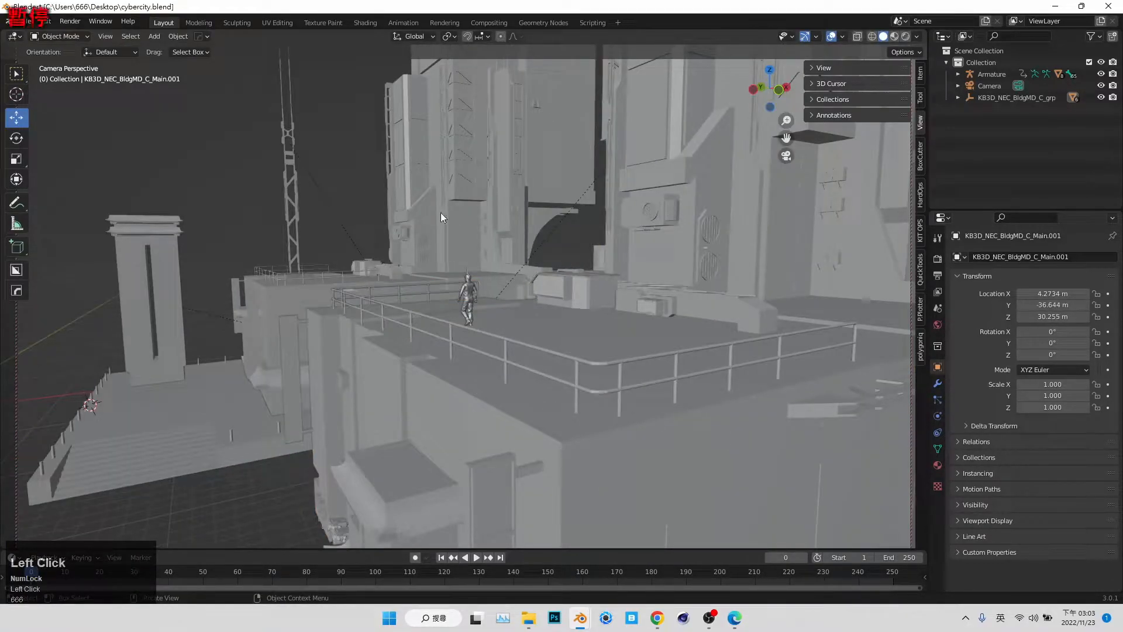
shift+scroll(441, 213, down, 3)
scroll(468, 334, up, 5)
drag(430, 357, 455, 335)
scroll(467, 322, down, 5)
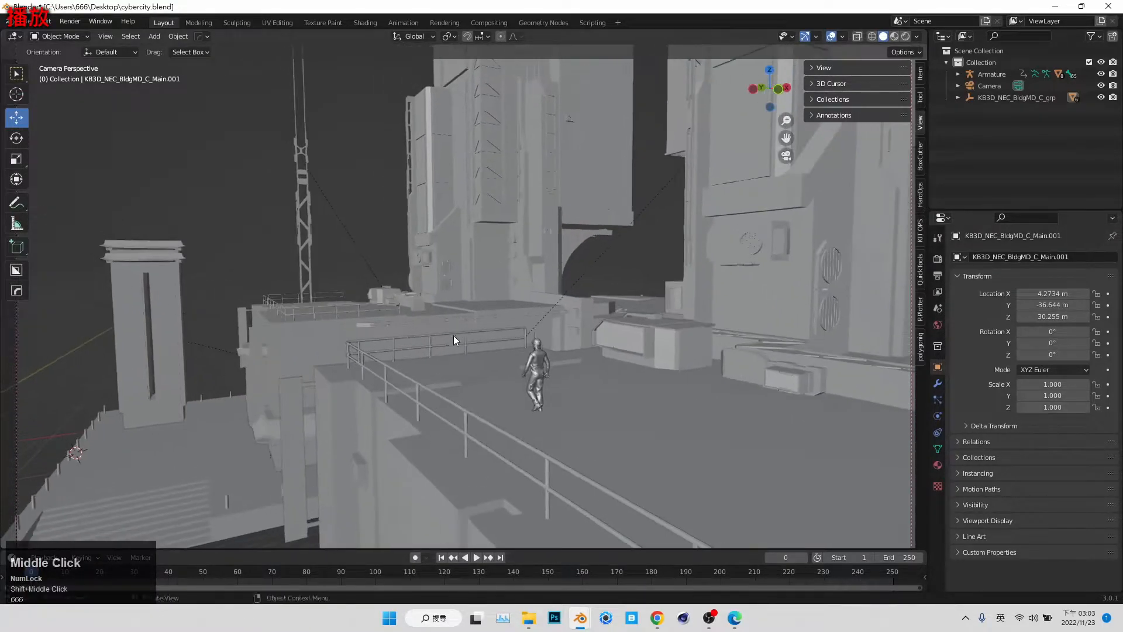
scroll(465, 338, down, 3)
click(744, 230)
scroll(704, 240, down, 3)
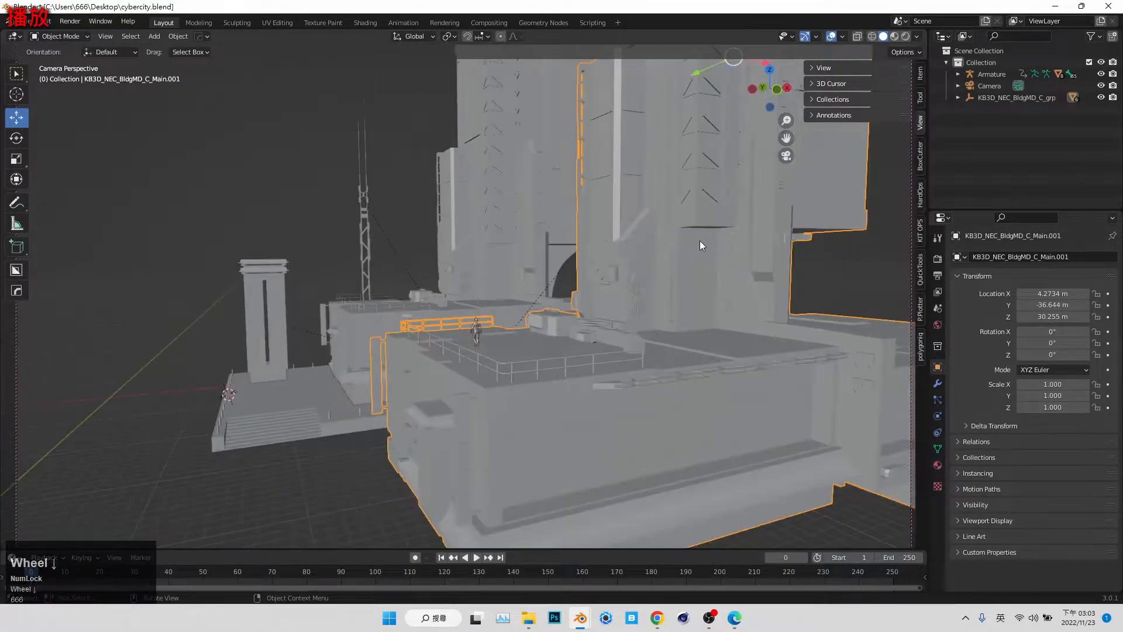
key(shift+d)
key(y)
drag(413, 178, 415, 177)
click(315, 212)
scroll(469, 338, up, 7)
drag(469, 338, 473, 405)
Step: Try to raise the farthest background building by about 65 m along Z
click(831, 241)
click(538, 196)
click(376, 187)
drag(372, 154, 384, 63)
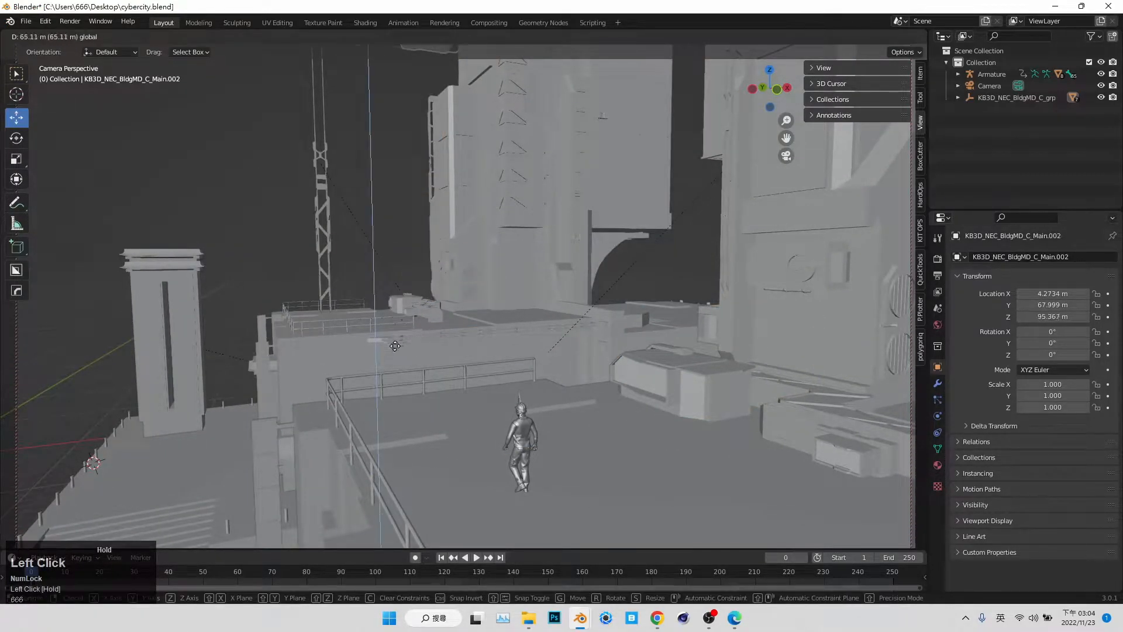
drag(395, 345, 371, 222)
key(ctrl+z)
click(522, 454)
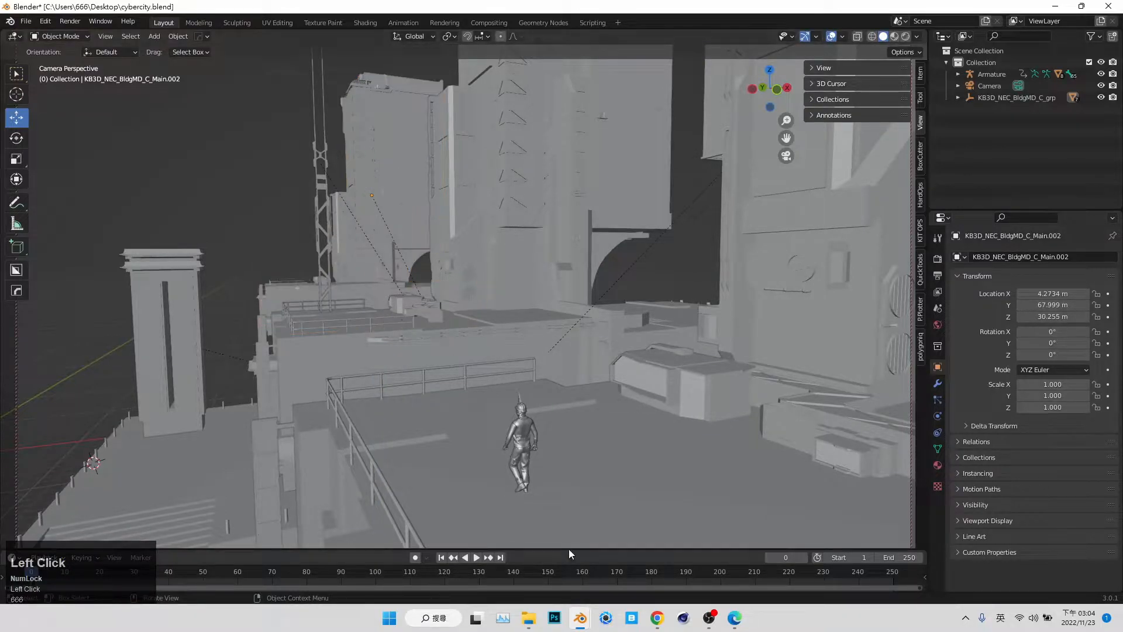
Step: Switch to Photoshop and show the 構圖分析 group over the harbour painting
click(554, 616)
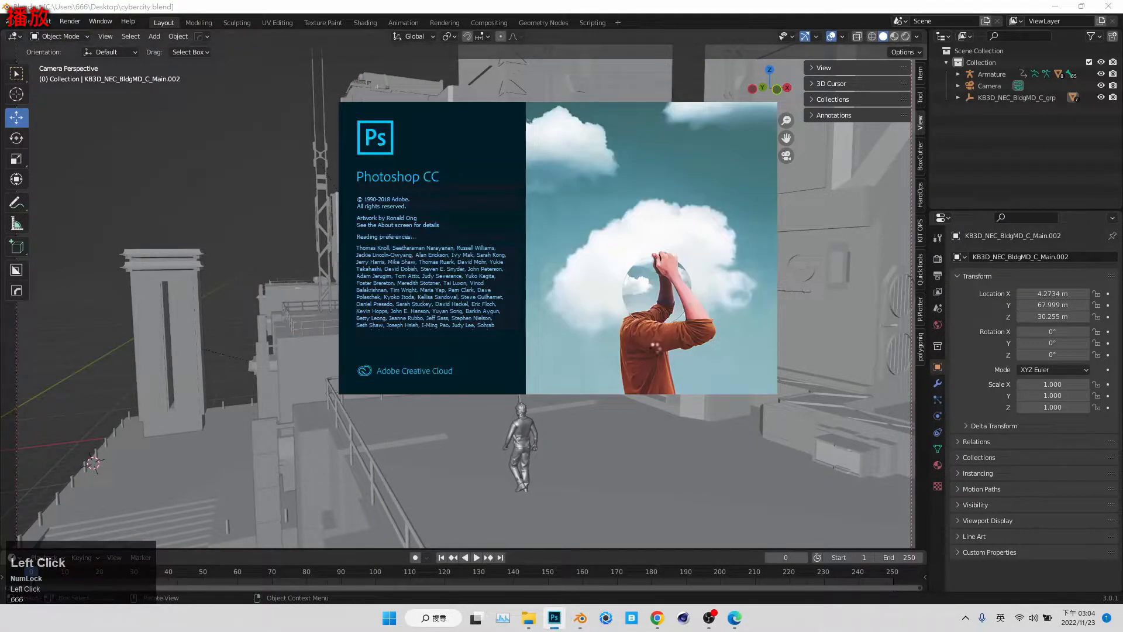
click(827, 285)
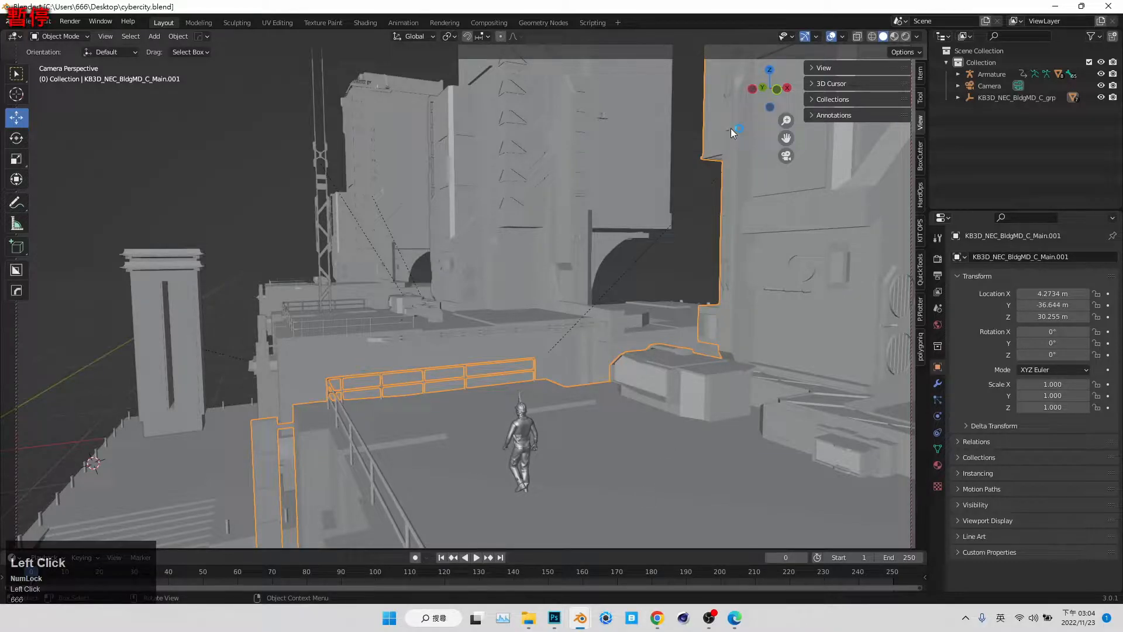
click(555, 618)
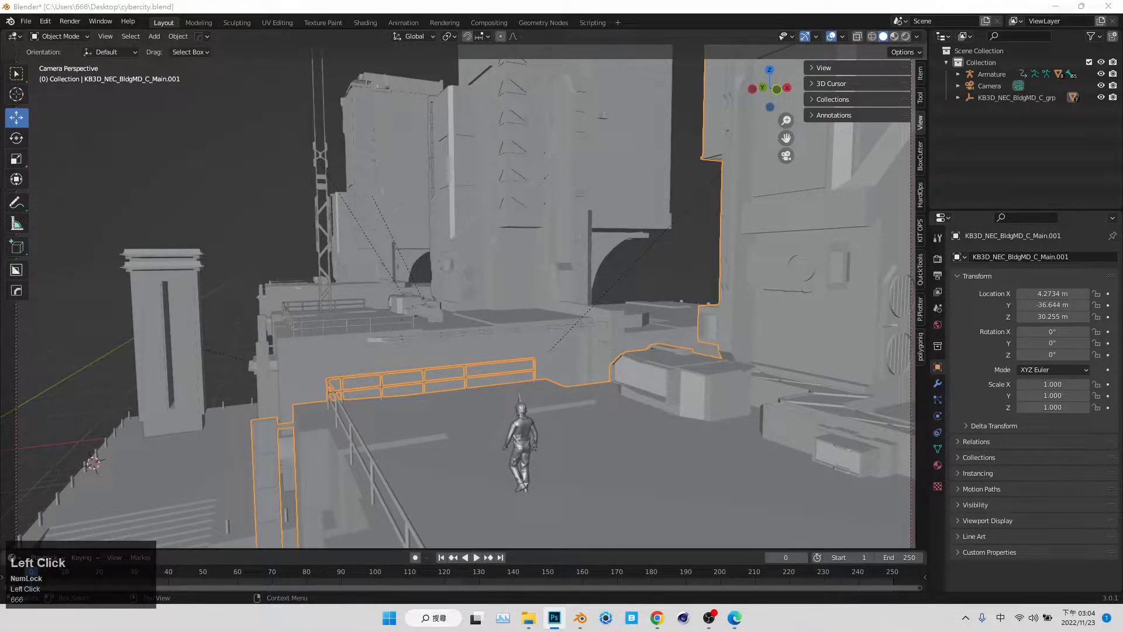
click(554, 618)
click(942, 406)
scroll(953, 409, down, 1)
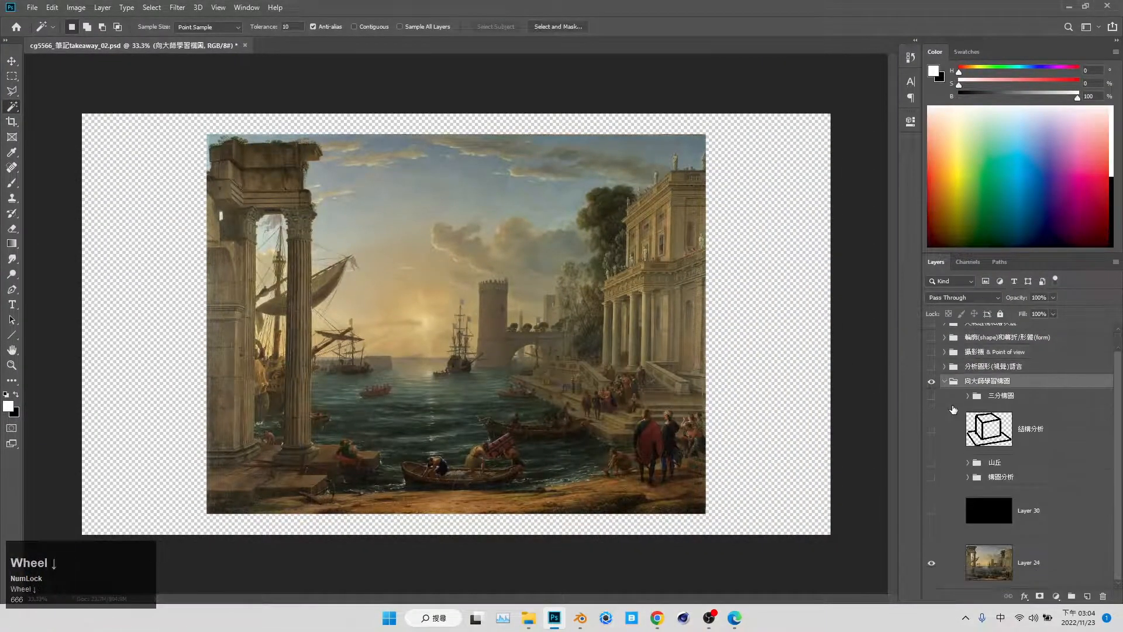
click(929, 478)
click(990, 477)
Step: Cut the guide lines beside the right-hand buildings out of Layer 25 onto their own layer above the group, and hide the 構圖分析 group
key(v)
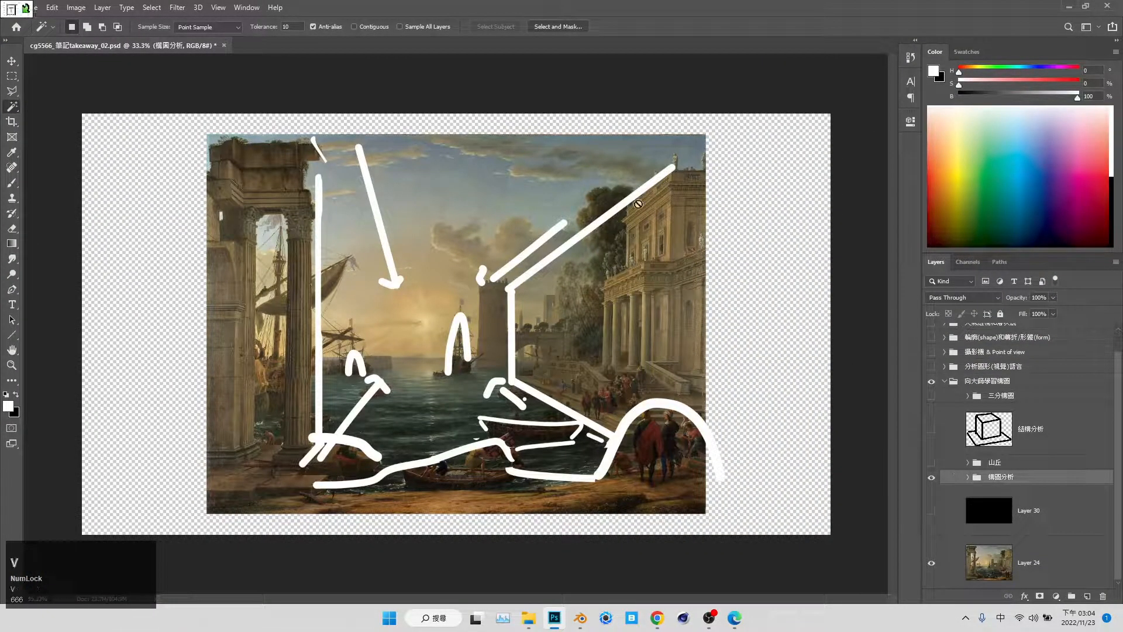
ctrl+click(657, 196)
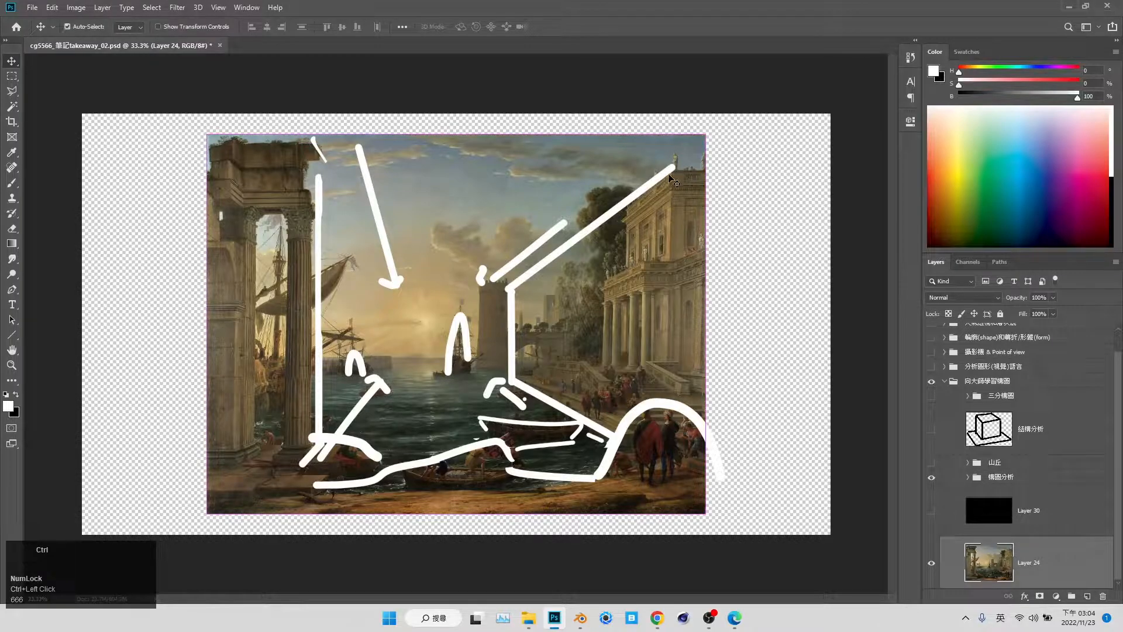
key(l)
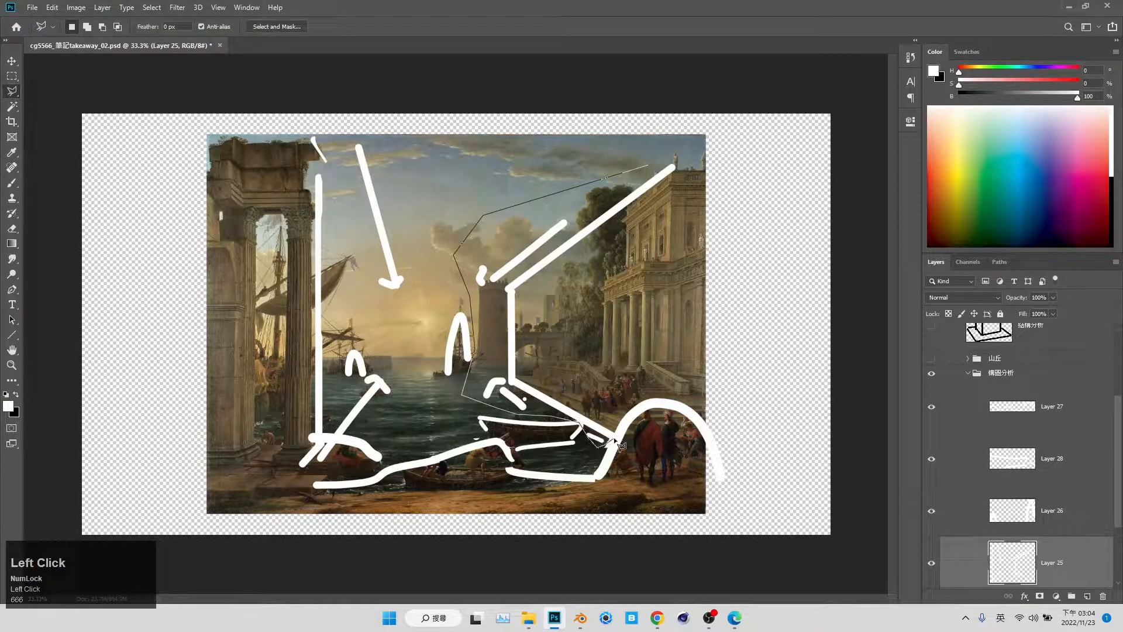
click(754, 209)
click(743, 154)
double_click(694, 142)
key(ctrl+x)
key(ctrl+shift+v)
mouse_move(1021, 560)
mouse_down()
mouse_move(1023, 384)
mouse_move(1020, 401)
mouse_move(1011, 365)
mouse_move(962, 396)
mouse_move(995, 368)
mouse_up()
click(932, 429)
Step: Add a new layer above the 構圖分析 group and move the cut-out guide lines layer into the hidden group
click(1086, 595)
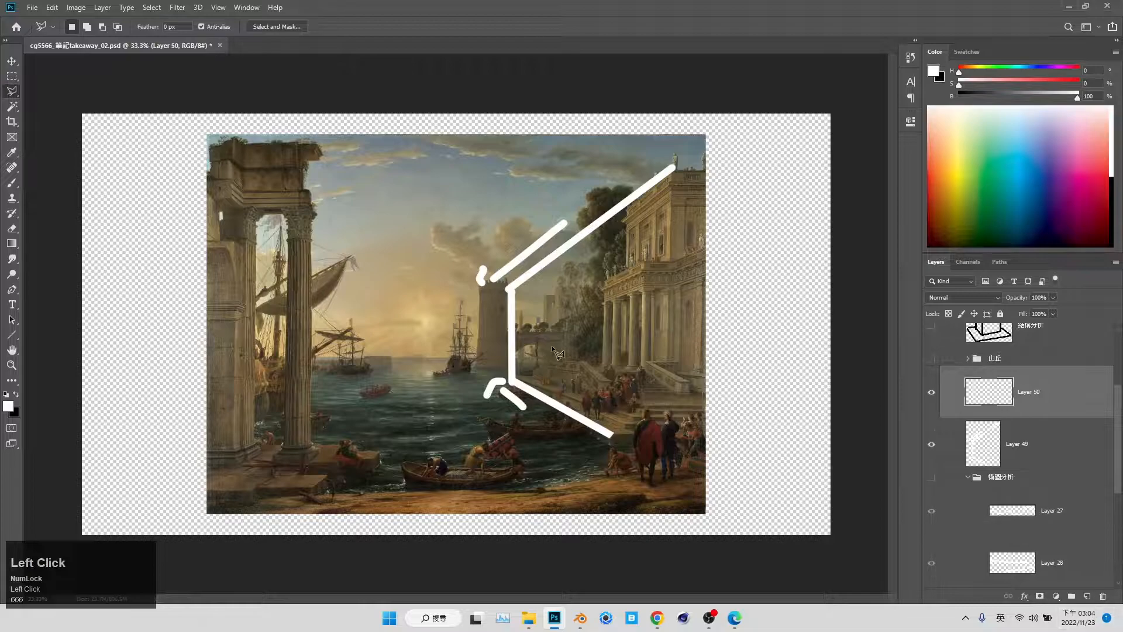
click(1062, 463)
drag(1063, 464, 1069, 483)
click(1059, 398)
Step: Try drawing white 26 px perspective lines along the building, quay and ruined columns on the new layer
key(u)
drag(644, 187, 592, 269)
key(ctrl+z)
drag(668, 170, 605, 217)
drag(685, 261, 603, 281)
drag(666, 420, 487, 373)
key(ctrl+z)
drag(639, 461, 498, 377)
drag(305, 137, 352, 250)
drag(364, 416, 308, 499)
key(ctrl+z)
key(ctrl+z)
key(ctrl+z)
key(ctrl+z)
key(ctrl+z)
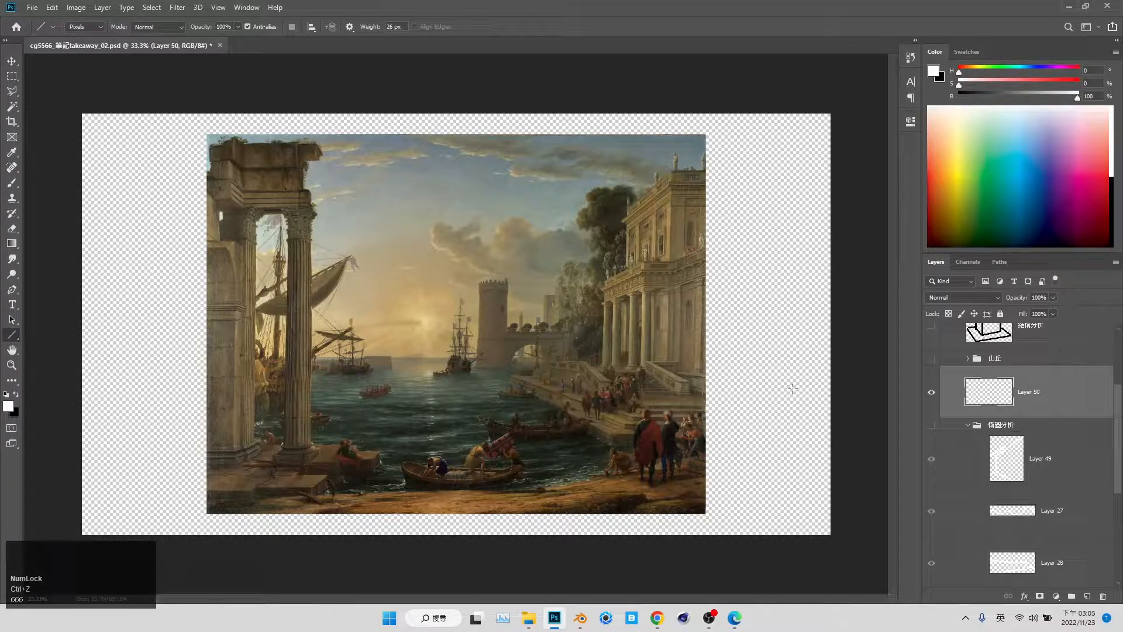
Step: Add another new layer and check the Claude Lorrain painting in the browser before returning to Photoshop
click(1087, 596)
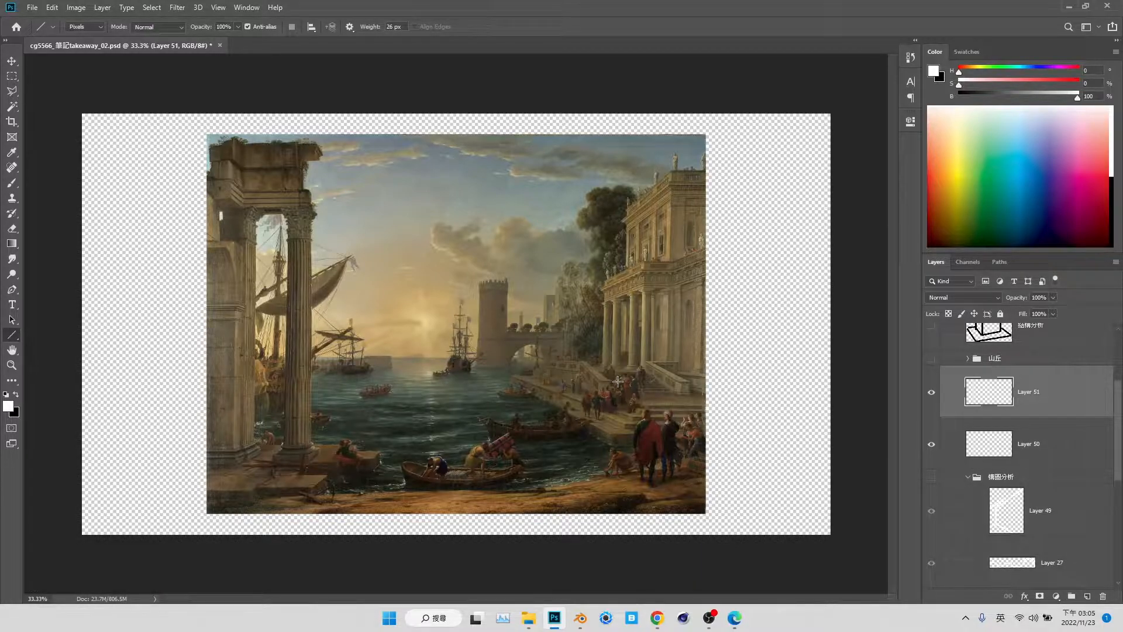
scroll(478, 363, down, 1)
click(656, 612)
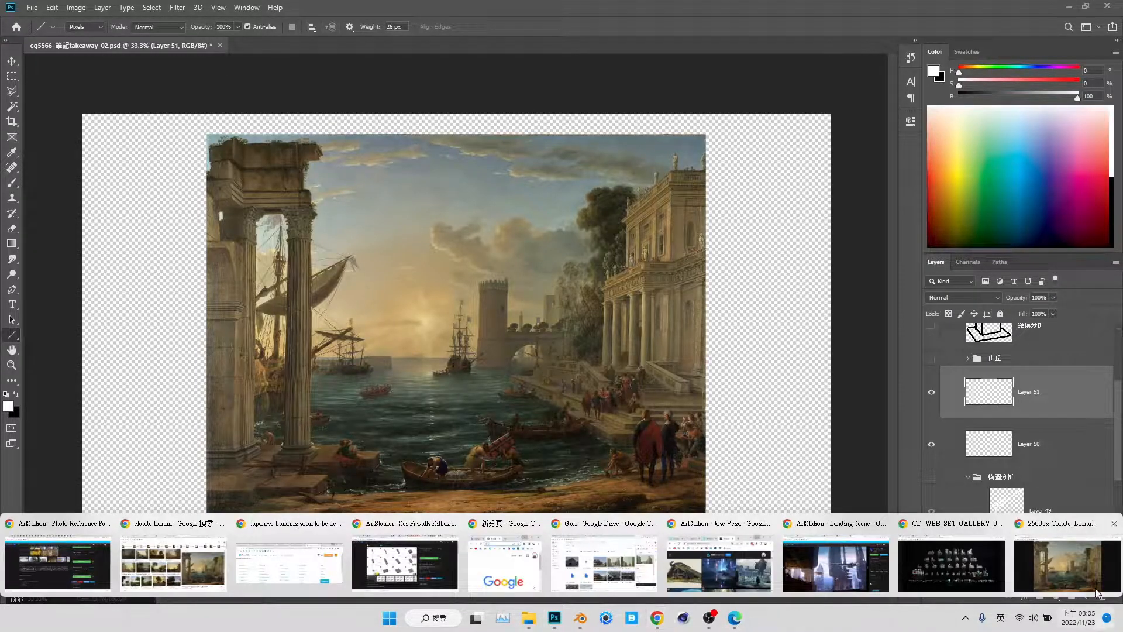
click(1057, 562)
click(554, 617)
Step: Select the ruin's column strip in the painting, copy it merged and paste it in place on the new layer
key(m)
drag(320, 232, 260, 486)
key(w)
alt+click(151, 200)
click(529, 229)
key(ctrl+shift+c)
key(ctrl+v)
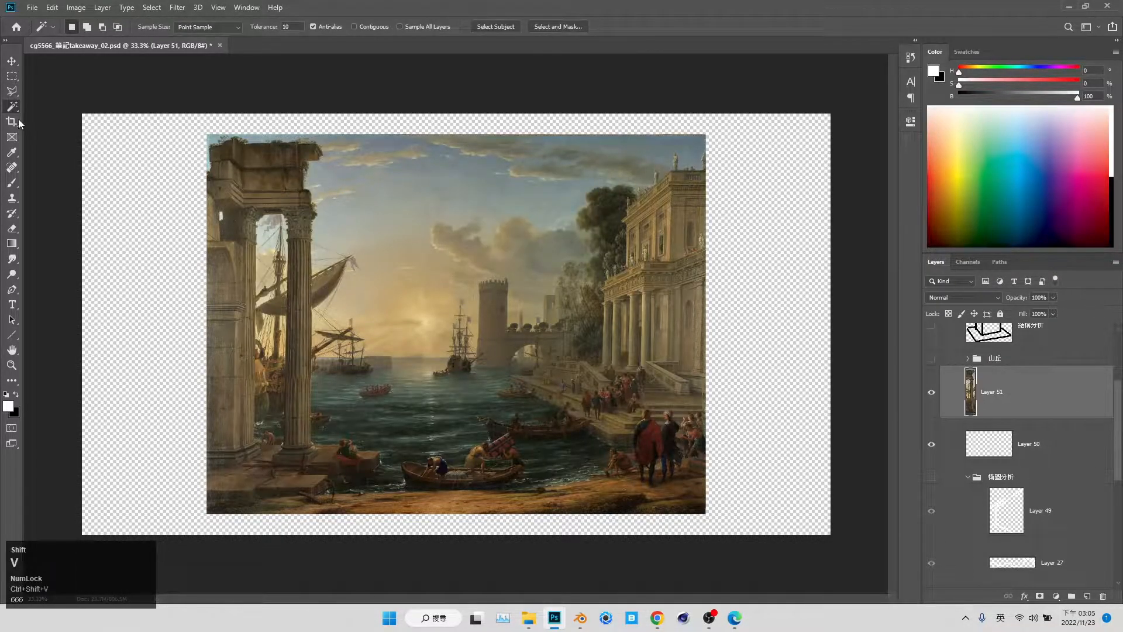
Step: Select the background beside the pasted column with the Quick Selection tool and cut it away
alt+click(12, 107)
drag(327, 281, 319, 392)
key(ctrl+x)
Step: Add two progressively smaller copies of the column strip, receding behind the ruin towards the sea
key(v)
mouse_move(352, 309)
mouse_down()
mouse_move(372, 310)
mouse_move(358, 302)
mouse_up()
key(ctrl+z)
drag(310, 234, 351, 257)
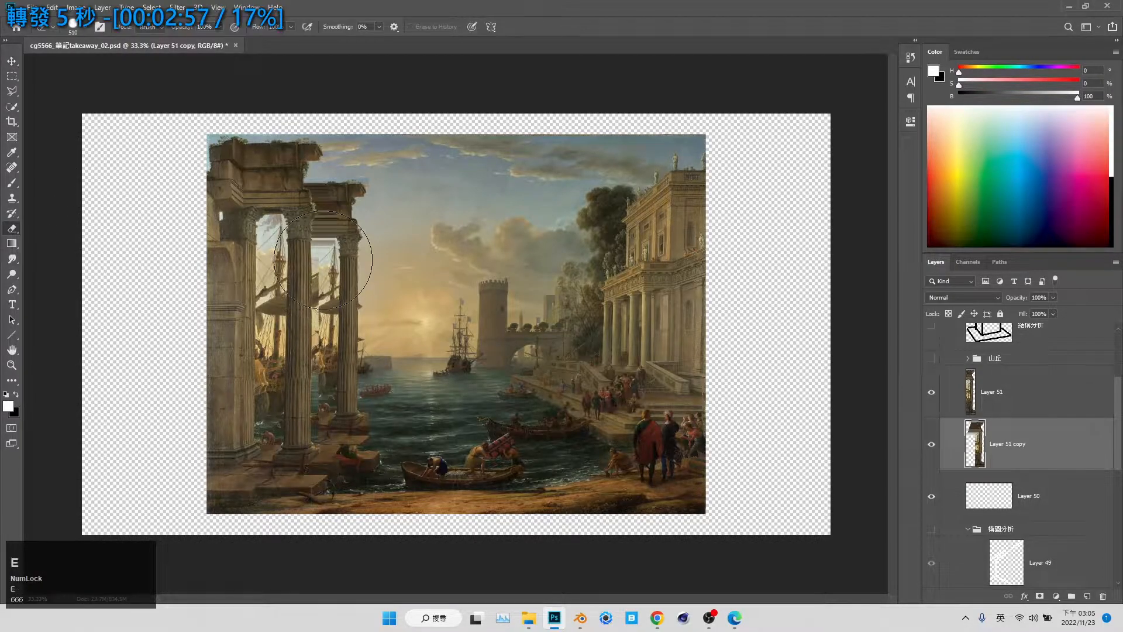
key(ctrl+z)
key(ctrl+z)
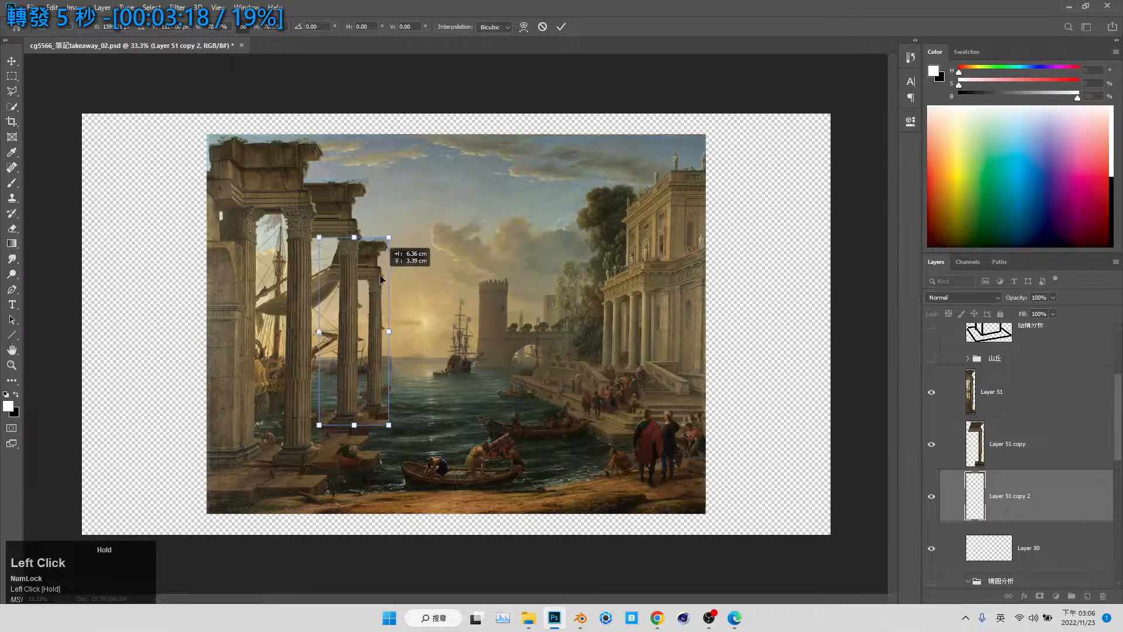
drag(371, 258, 370, 278)
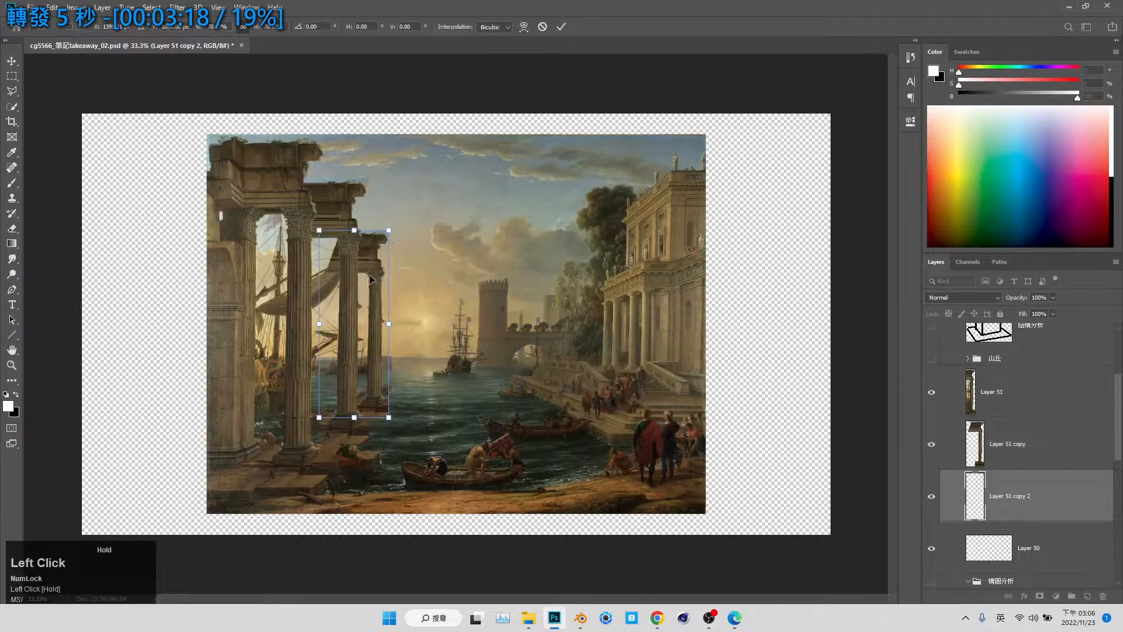
double_click(371, 264)
Step: Erase the leftover pasted areas between the ruin's front columns with a 180 px eraser
click(12, 229)
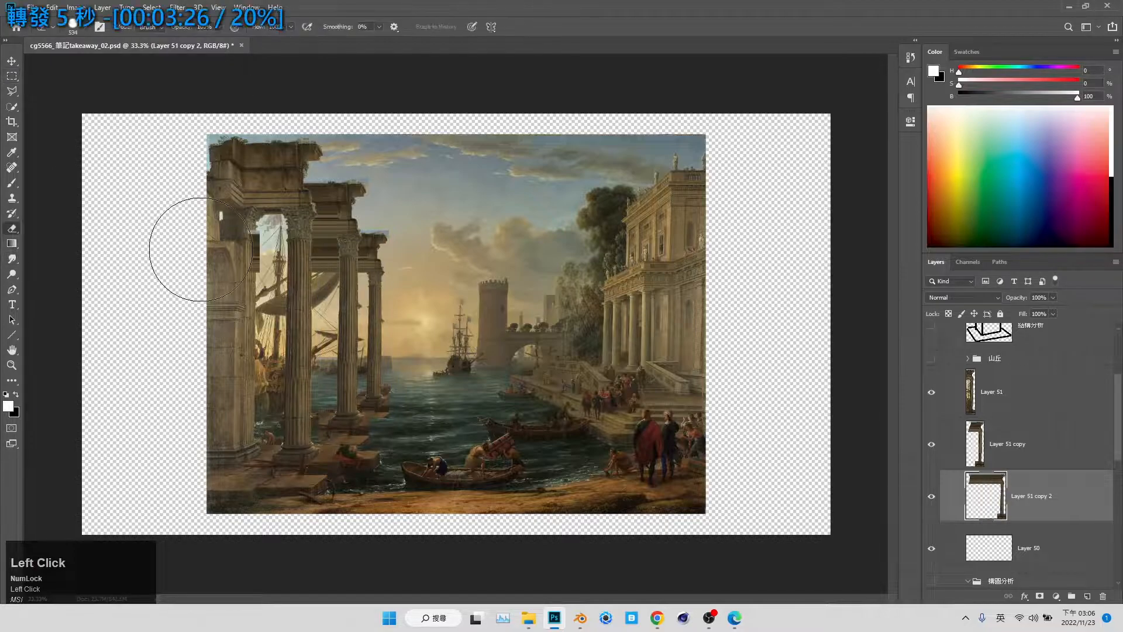
ctrl+alt+right_click(271, 243)
drag(272, 256, 239, 255)
click(272, 255)
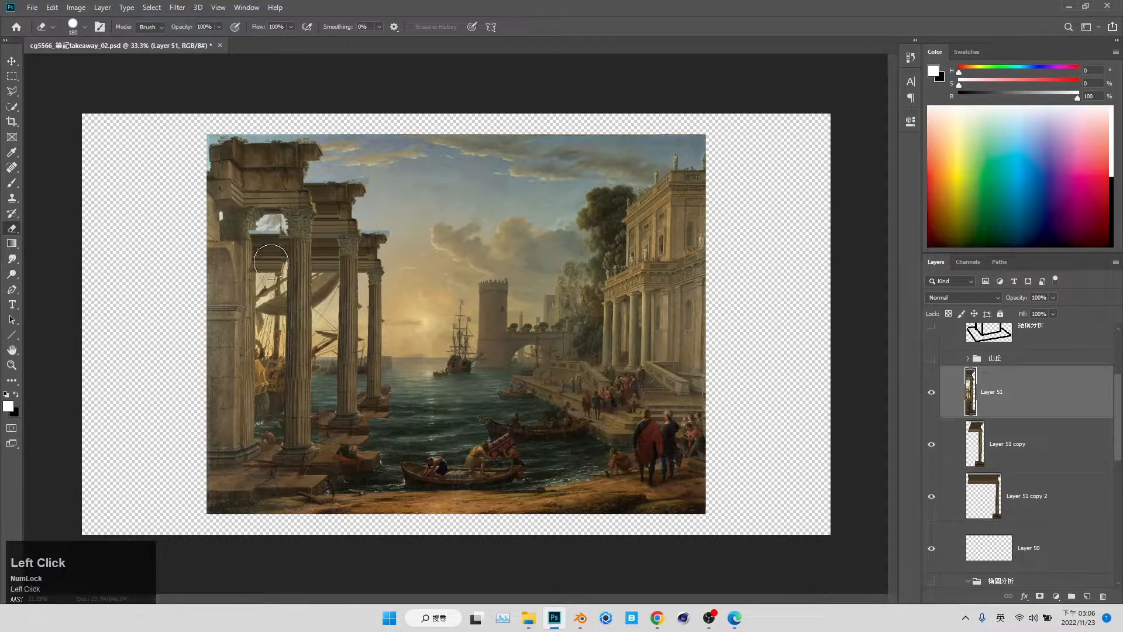
key(v)
click(264, 242)
key(e)
shift+click(227, 306)
Step: Add a new layer above the column layers and smudge the base of the first column copy
click(1020, 396)
click(1087, 596)
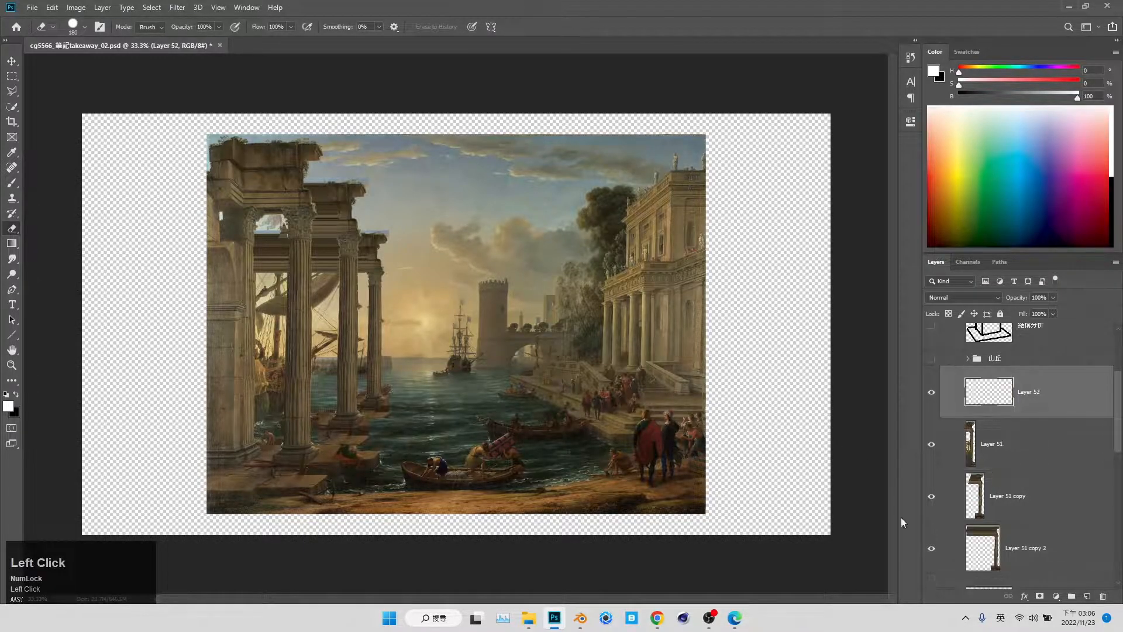
click(1002, 495)
key(v)
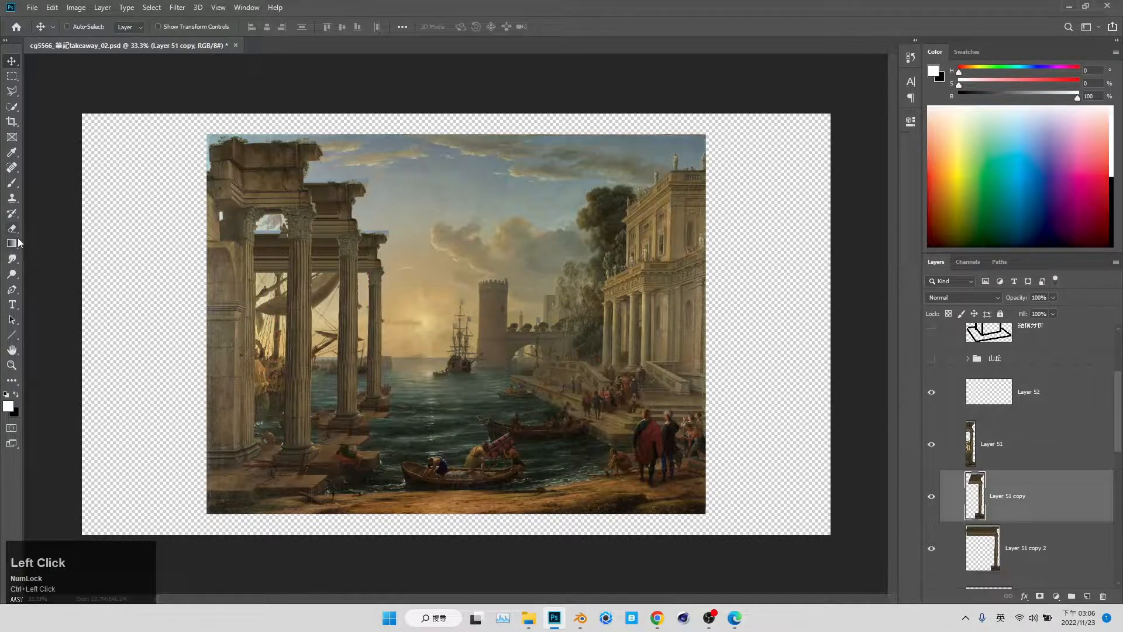
click(14, 258)
alt+right_click(433, 442)
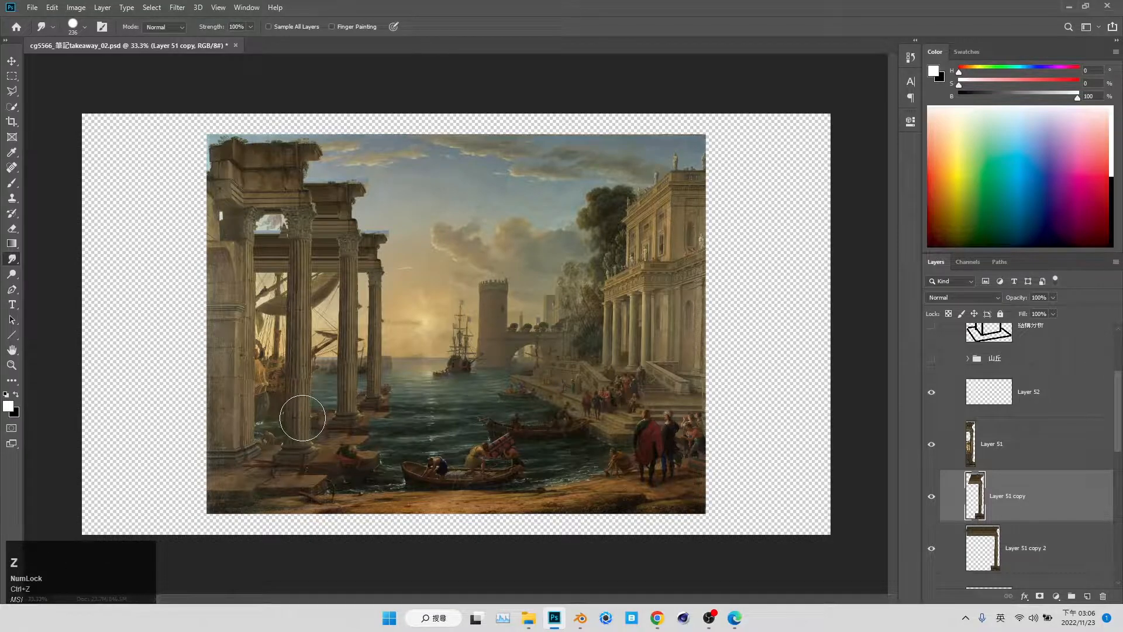
Step: Erase the leftover area between the front columns' bases on the original column strip layer
key(v)
key(ctrl)
ctrl+click(269, 426)
key(e)
drag(271, 421, 264, 422)
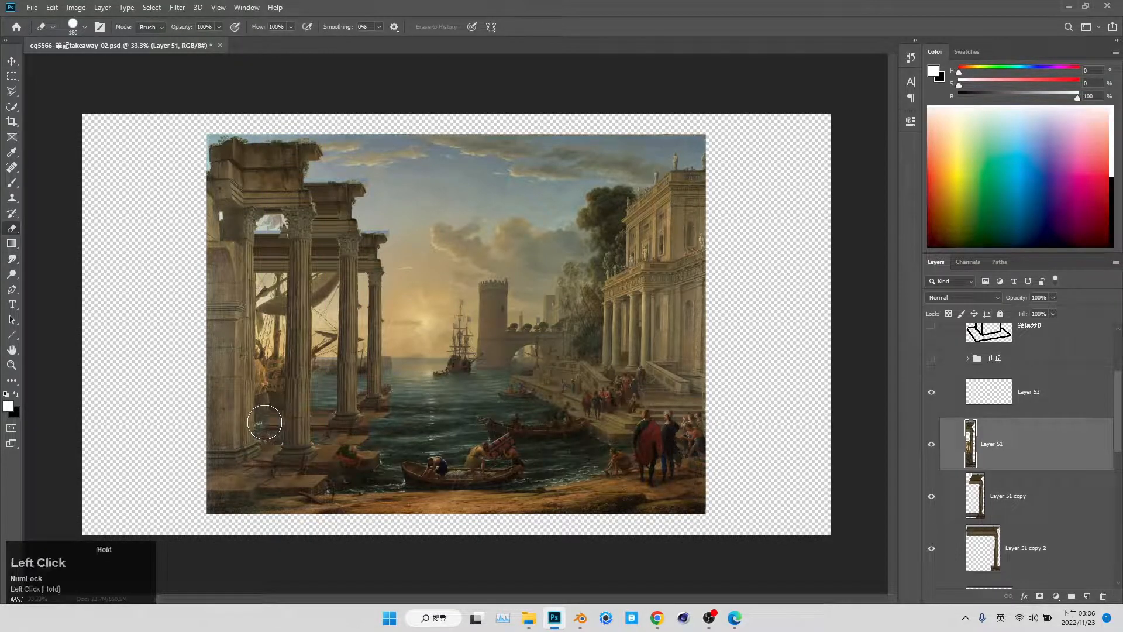
Step: Select the farthest column copy and smudge its base to extend the platform behind the front columns
key(v)
ctrl+click(386, 423)
key(ctrl+t)
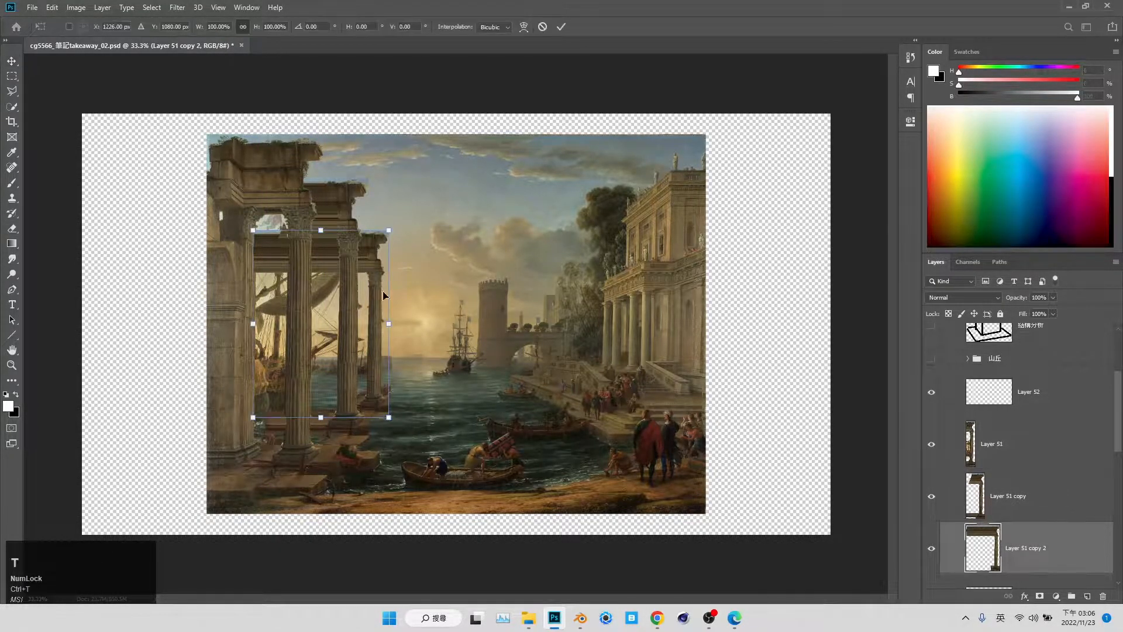
click(342, 436)
click(12, 258)
right_click(384, 406)
drag(305, 399, 261, 419)
Step: Add a new layer and draw white 26 px lines along the right building's roofline and colonnade cornice
click(988, 393)
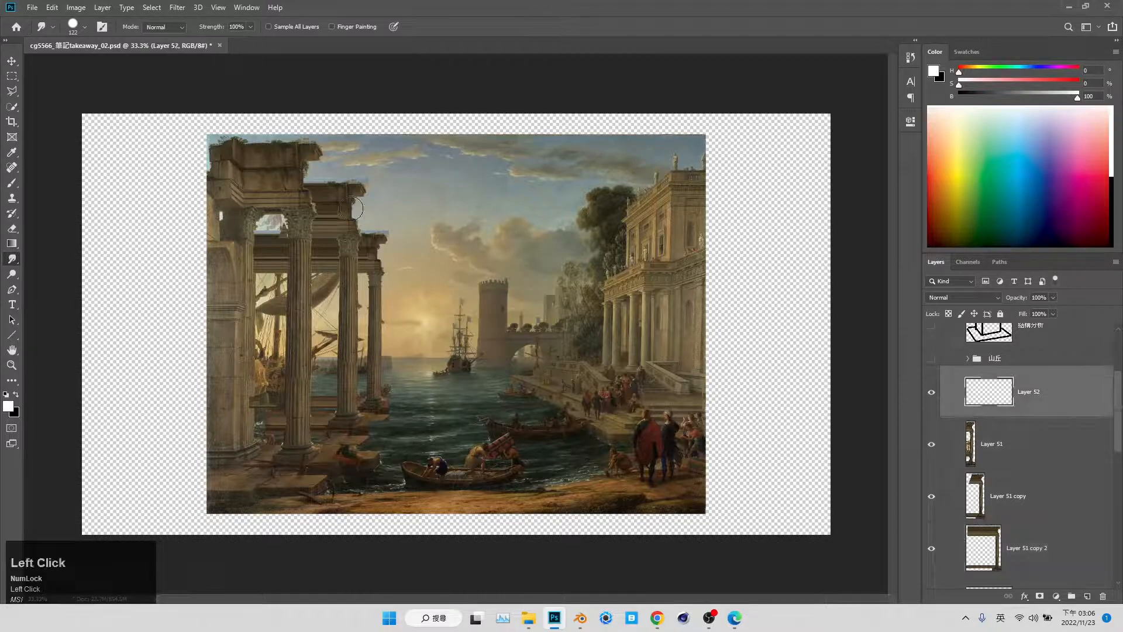
click(1086, 596)
key(u)
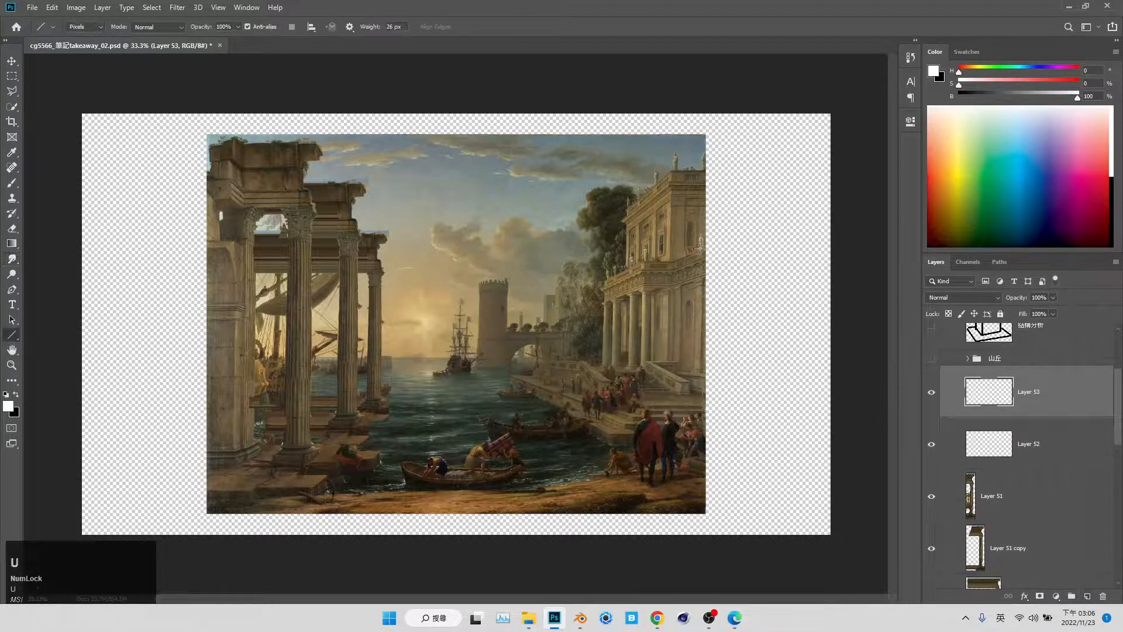
drag(682, 167, 606, 220)
drag(647, 262, 601, 284)
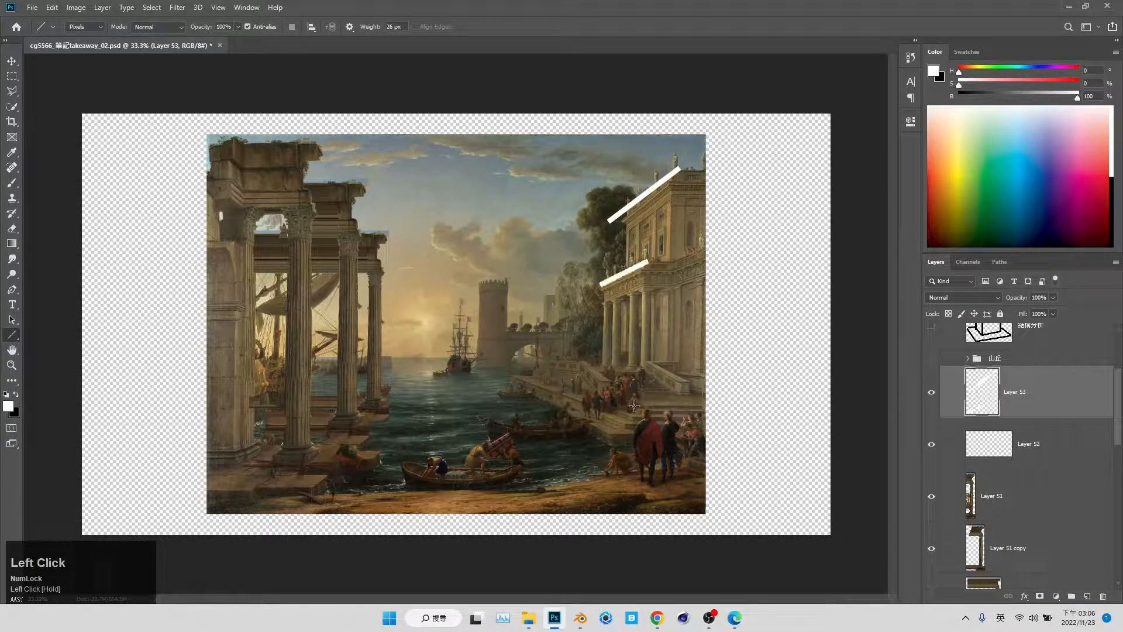
drag(626, 419, 539, 380)
key(ctrl+z)
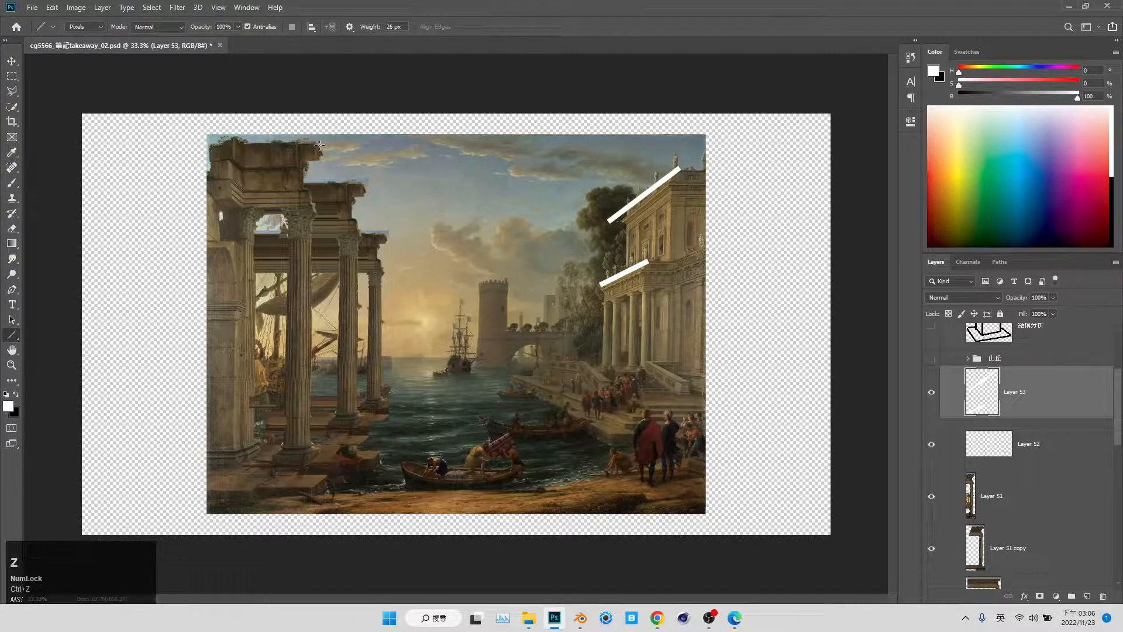
Step: Draw a bent white outline along the ruin's front column, from its cornice edge down to the platform's front edge
drag(320, 145, 331, 155)
drag(331, 155, 325, 470)
drag(325, 470, 255, 506)
key(v)
drag(534, 297, 524, 297)
key(ctrl+z)
Step: Move the front column's white outline onto its own layer and align it with the column
key(m)
drag(138, 111, 398, 538)
key(ctrl+x)
key(ctrl+v)
key(v)
drag(353, 323, 339, 314)
Step: Duplicate the column outline onto the second column and shorten it to match that column's height
alt+drag(352, 327, 391, 327)
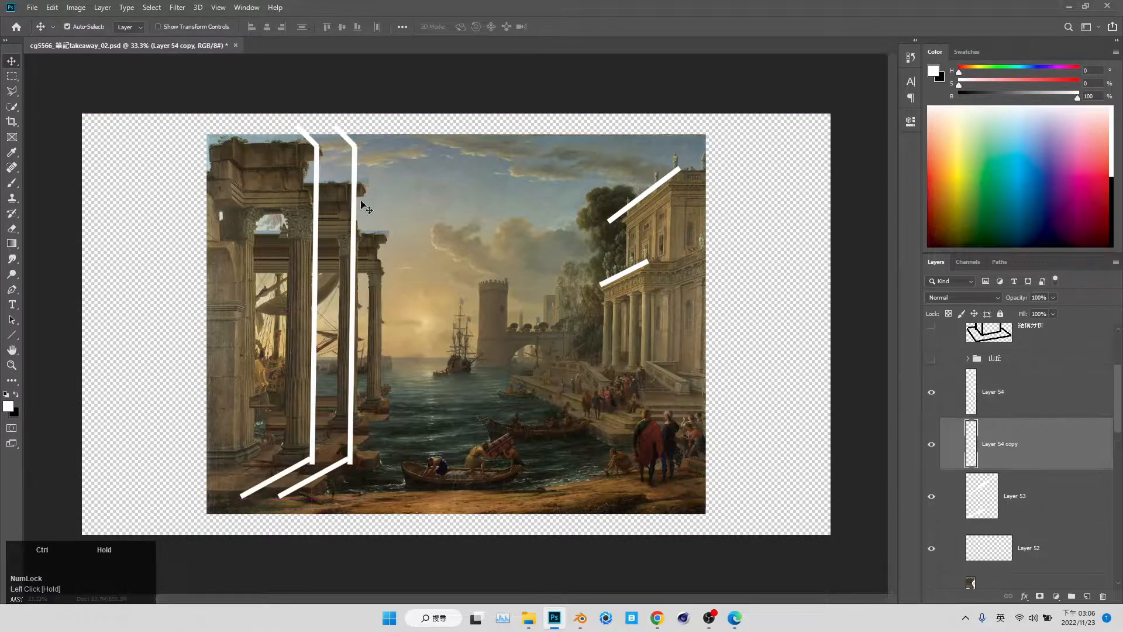
key(ctrl+t)
drag(337, 124, 337, 196)
drag(337, 243, 348, 221)
key(Return)
drag(346, 263, 346, 255)
drag(544, 393, 533, 393)
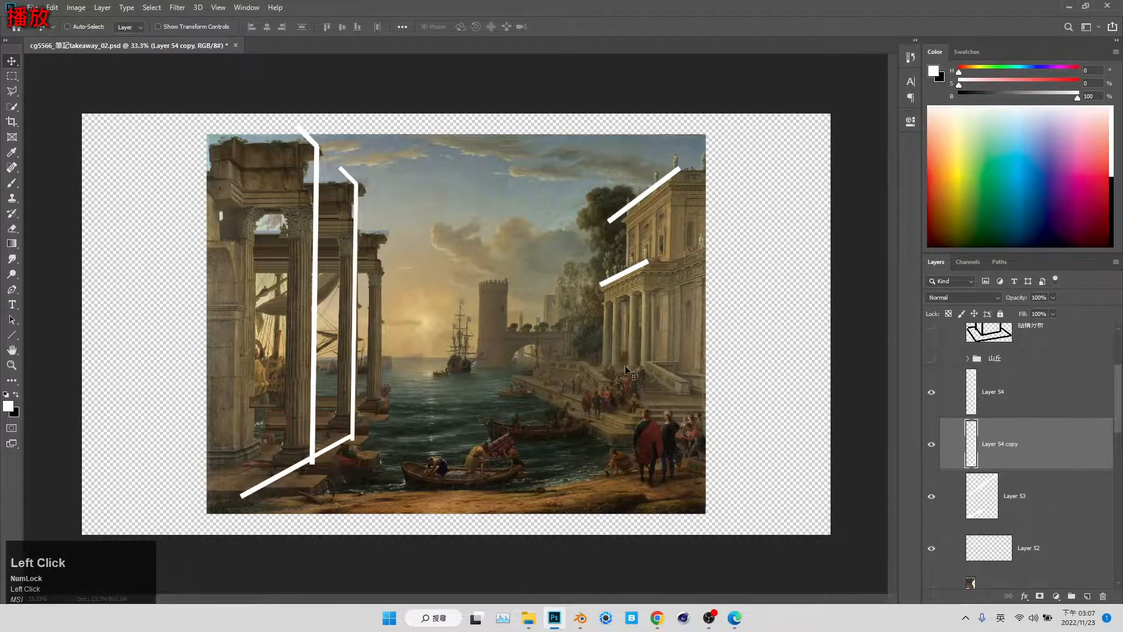
Step: Duplicate the second column's outline, shrink it vertically and fit it to the farthest column
key(ctrl+space)
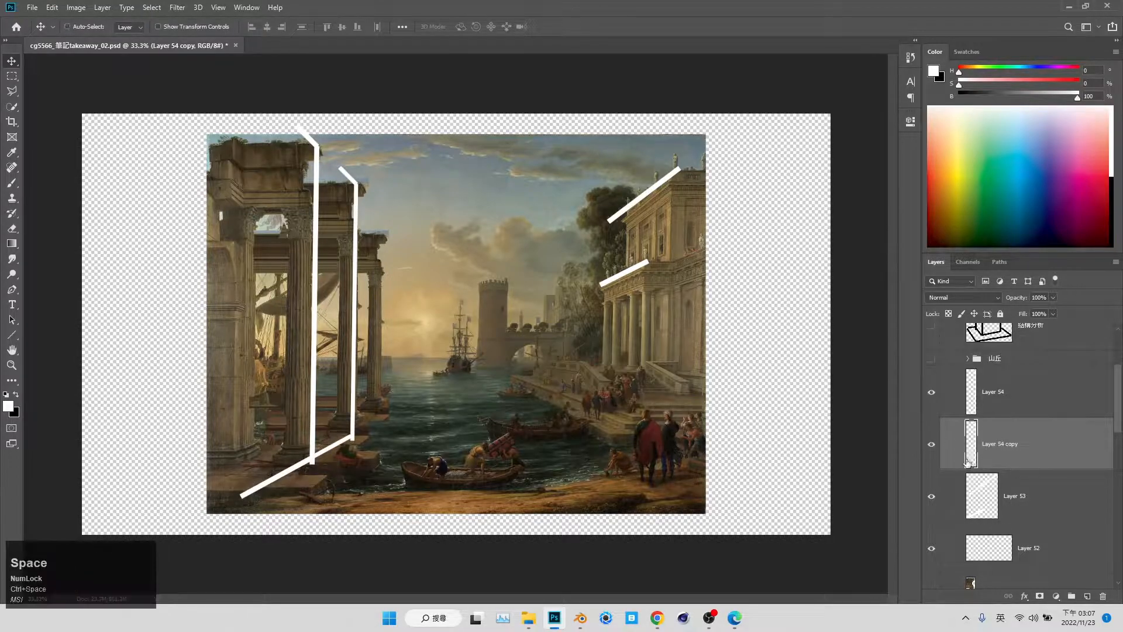
key(ctrl+alt+t)
drag(335, 165, 335, 206)
drag(330, 325, 362, 326)
drag(365, 206, 365, 244)
mouse_move(367, 336)
mouse_down()
mouse_move(376, 305)
mouse_move(367, 344)
mouse_up()
key(Return)
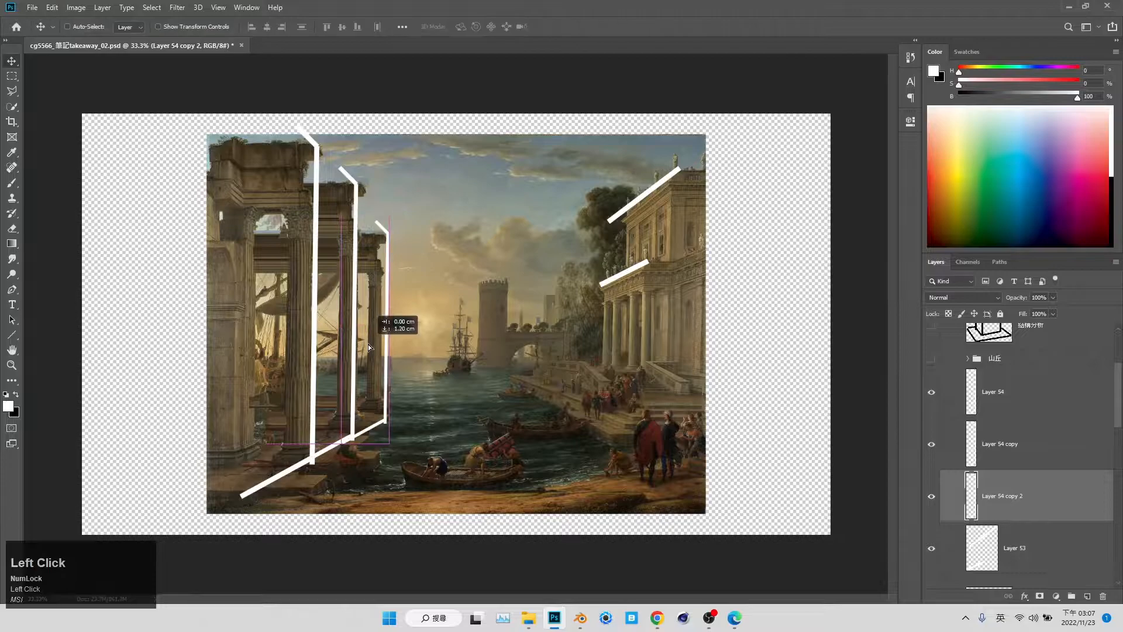
Step: Erase the ends of the two rear outlines' base lines where they run into the outlines in front
click(1024, 398)
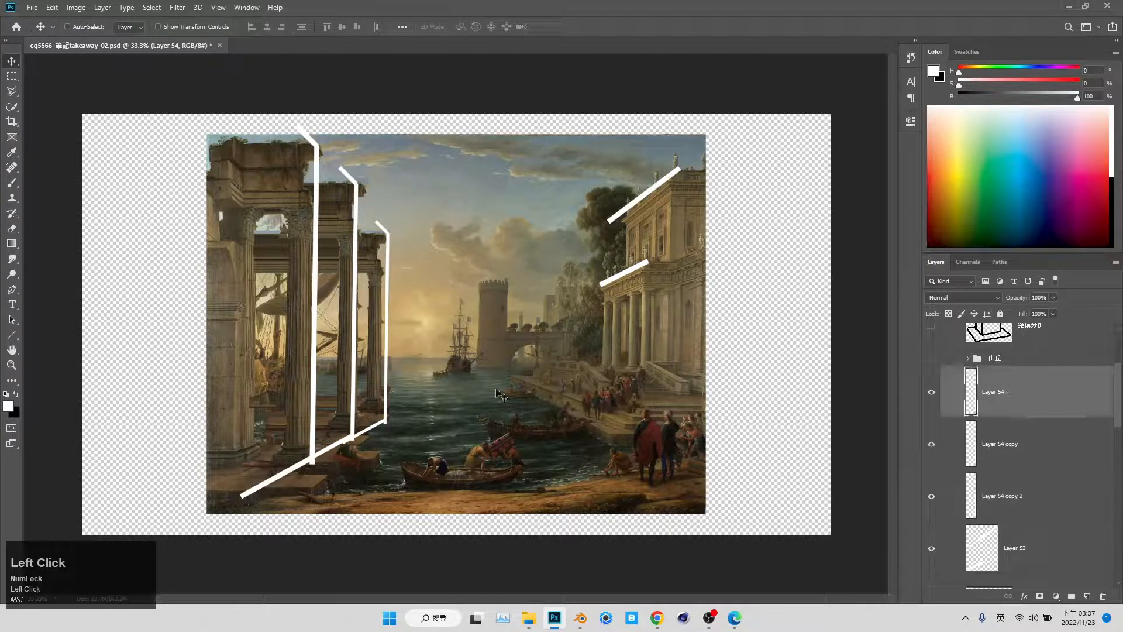
ctrl+click(378, 424)
key(e)
click(354, 438)
ctrl+click(338, 444)
click(304, 455)
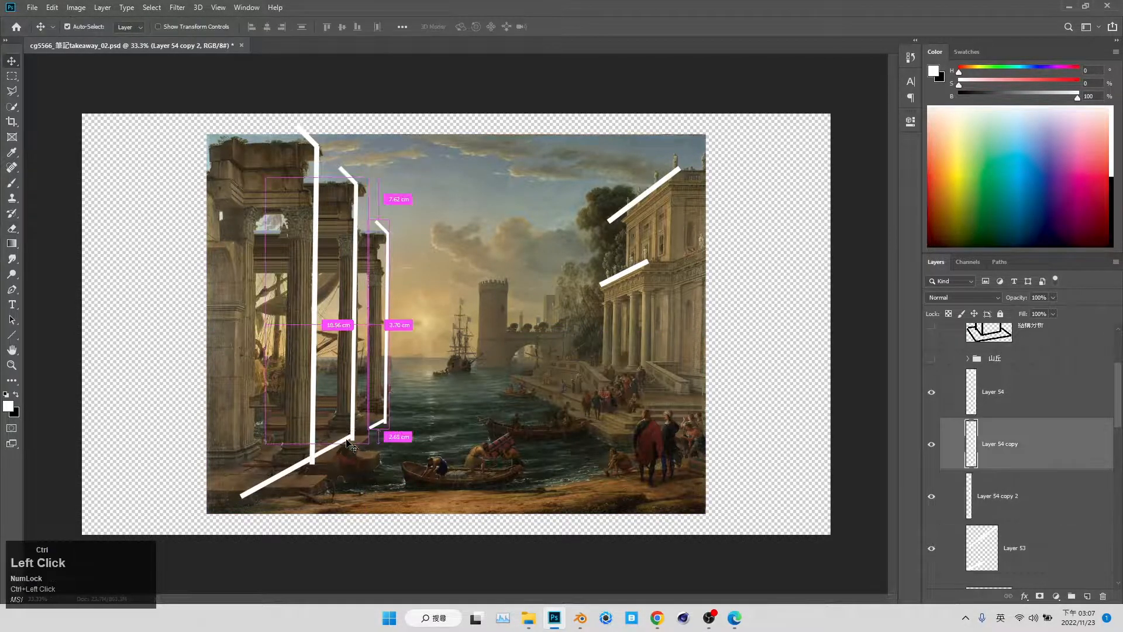
Step: Try continuous white lines along the colonnade's tops and bases on a new layer, and undo them
click(1025, 408)
click(1087, 596)
key(u)
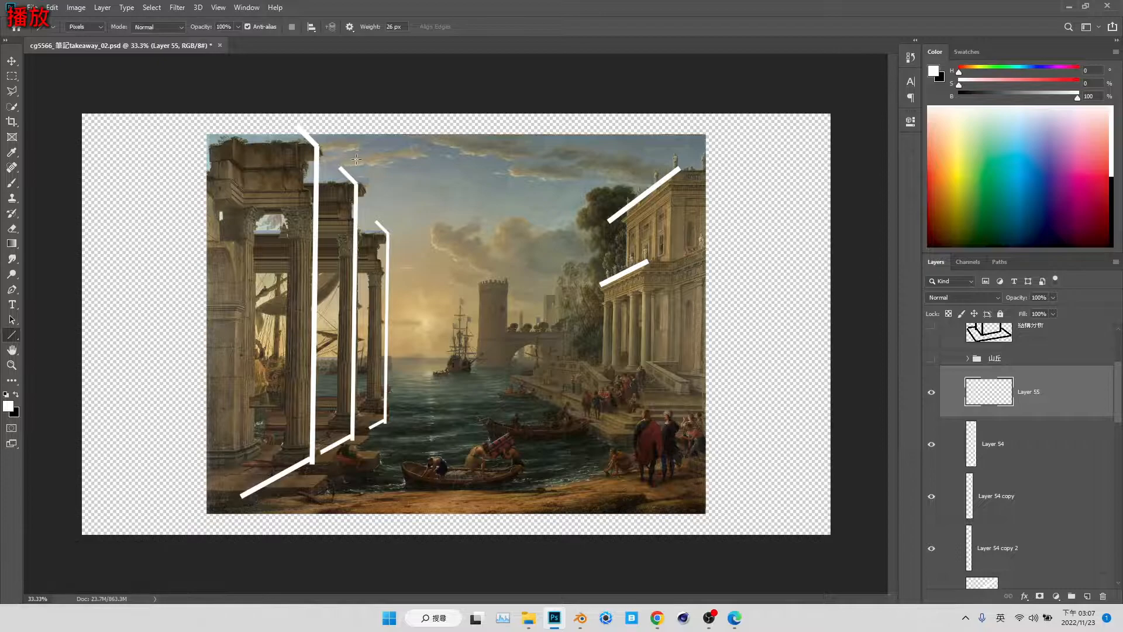
mouse_move(298, 120)
mouse_down()
mouse_move(391, 196)
mouse_move(395, 228)
mouse_move(374, 190)
mouse_move(396, 232)
mouse_up()
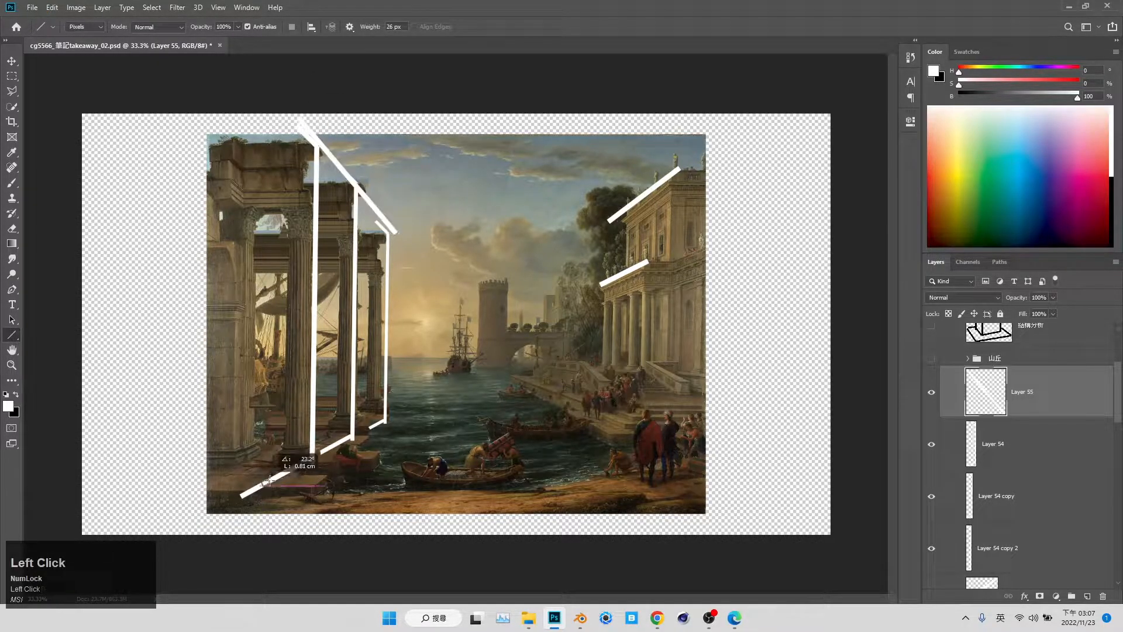
drag(262, 484, 383, 424)
key(ctrl+z)
key(ctrl+z)
key(ctrl+z)
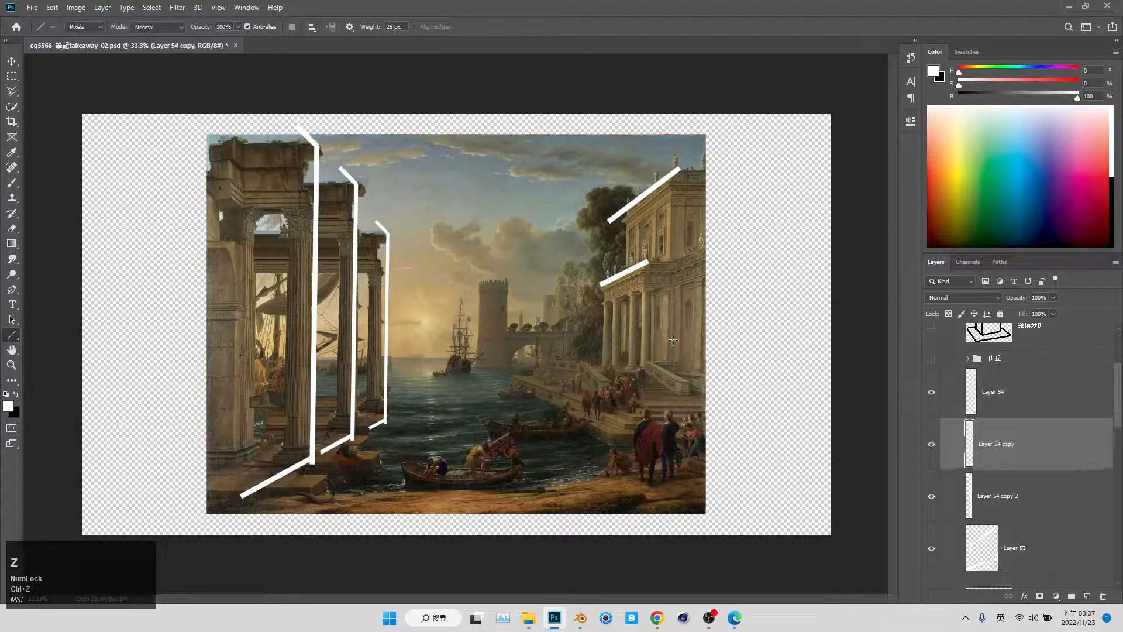
key(v)
mouse_move(569, 364)
mouse_down()
mouse_move(551, 356)
mouse_move(594, 363)
mouse_move(603, 344)
mouse_up()
key(ctrl+z)
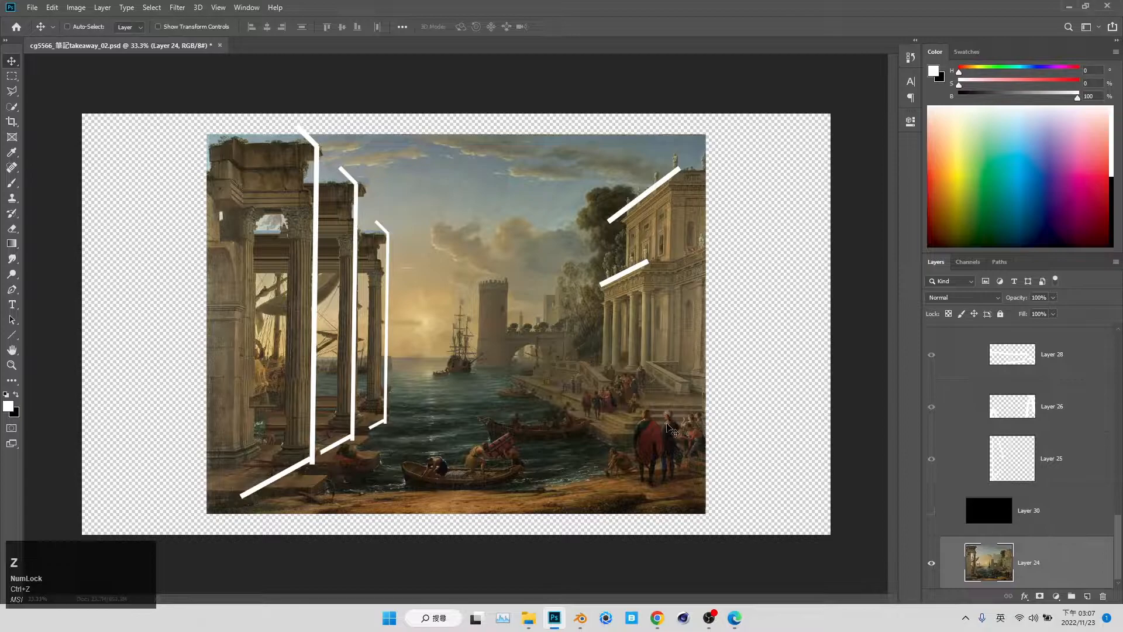
Step: Group the line layers and the added column layers above the 構圖分析 group, and collapse the new group
ctrl+click(640, 434)
scroll(976, 453, up, 2)
click(1006, 410)
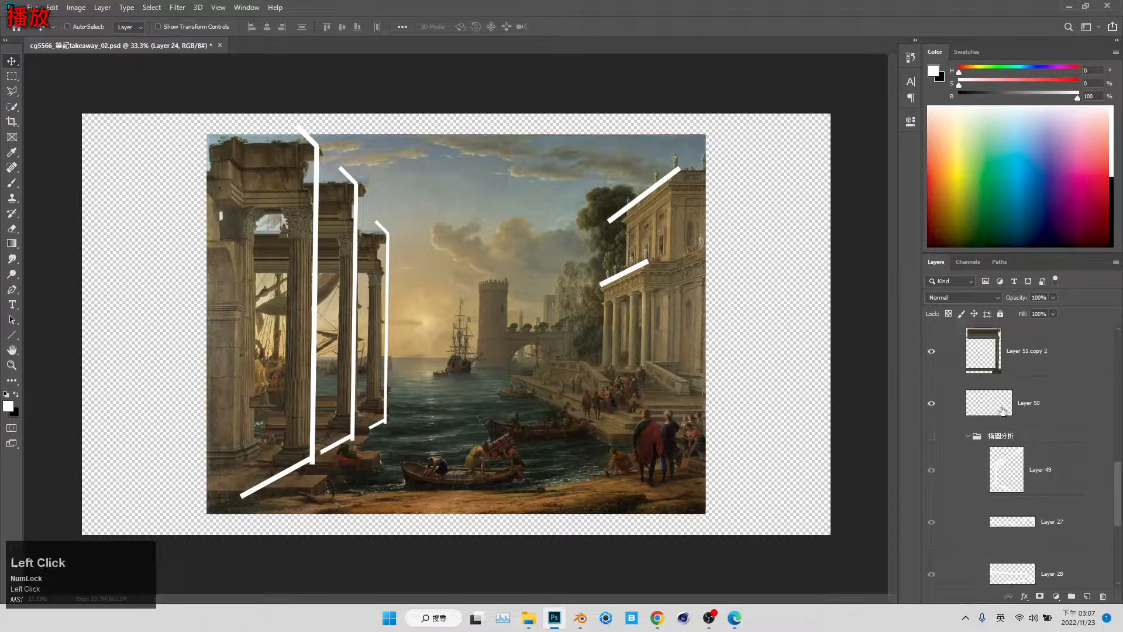
scroll(1011, 408, up, 3)
scroll(1011, 408, up, 5)
click(1006, 391)
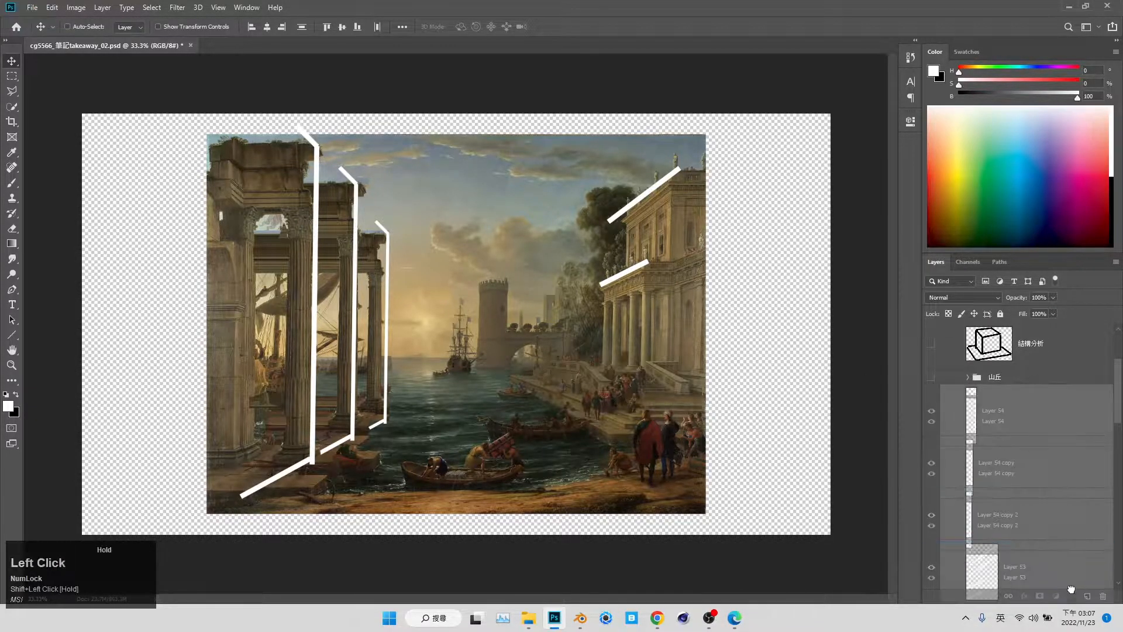
click(968, 406)
Step: Compare the image with the new group hidden and 構圖分析 shown, and move the new group above 三分構圖
click(931, 462)
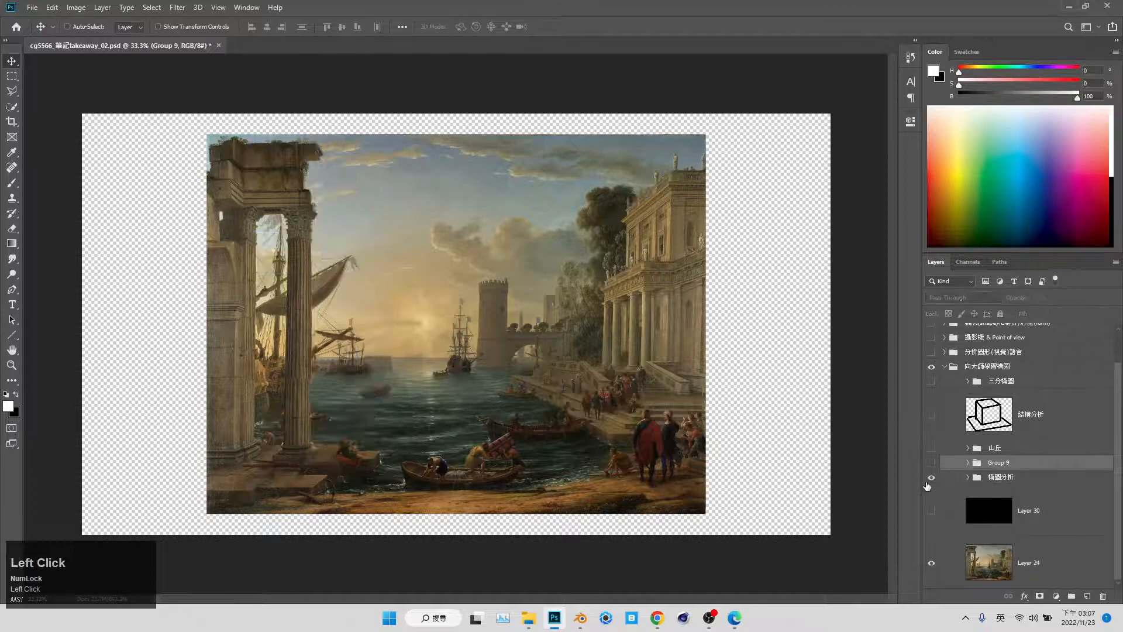
click(931, 477)
click(931, 462)
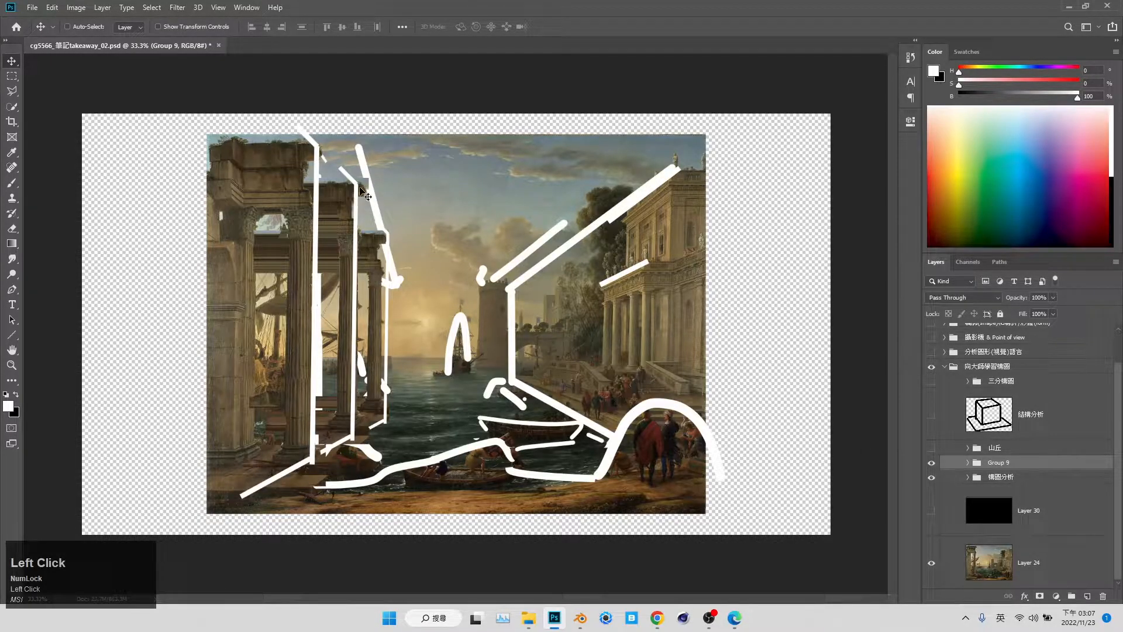
drag(1023, 453, 1018, 377)
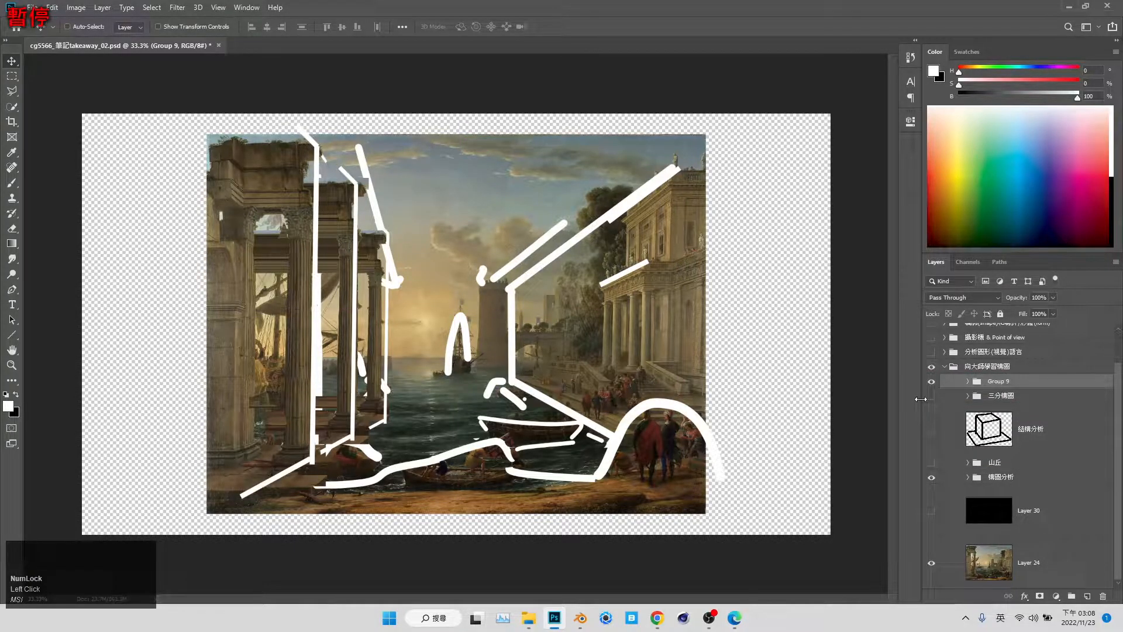
Step: Hide the 構圖分析 group, leaving the new column group shown, and save the document
click(931, 382)
click(932, 381)
ctrl+click(570, 265)
key(ctrl+z)
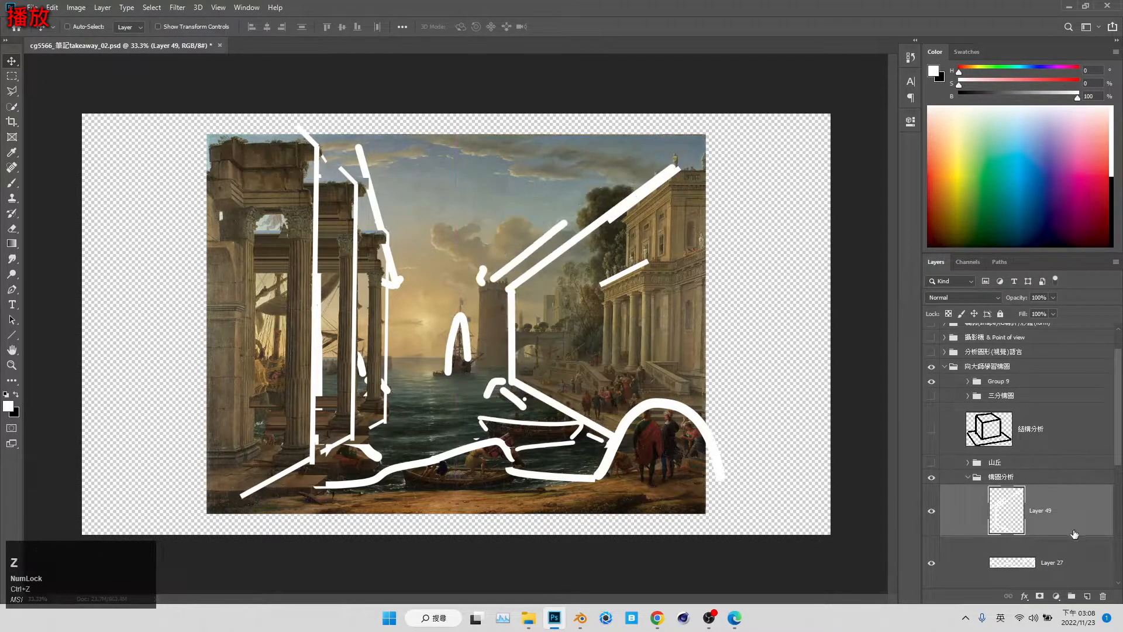
click(1000, 476)
click(931, 477)
key(ctrl+s)
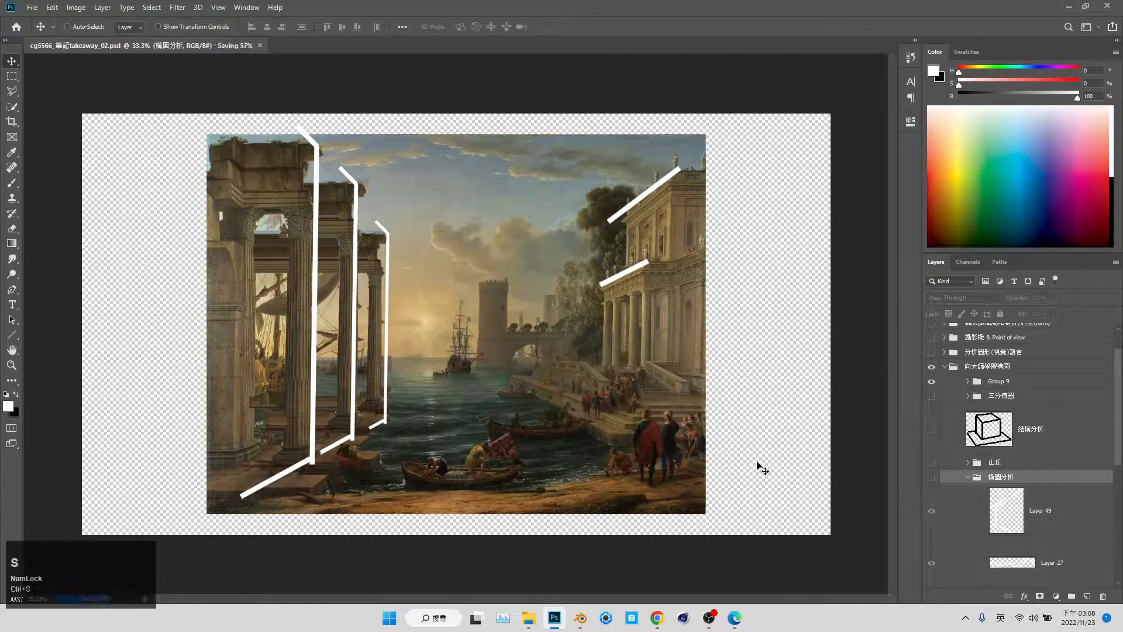
Step: Switch to the cybercity scene in Blender and reframe the camera view around the pillar, buildings and figure
click(580, 617)
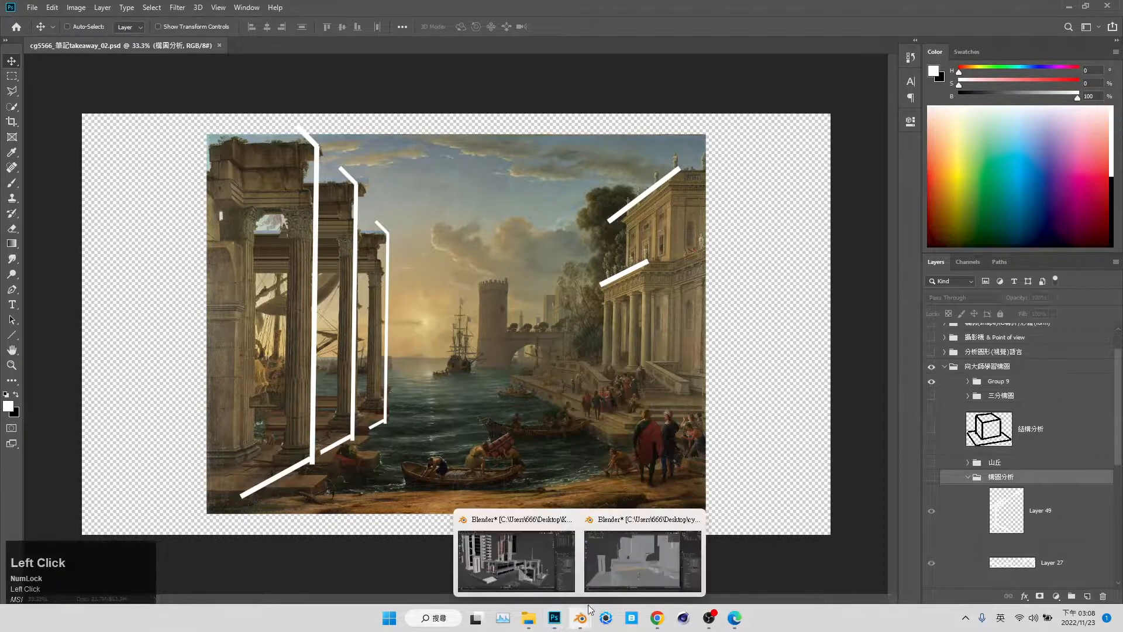
click(643, 556)
drag(428, 302, 444, 301)
scroll(456, 300, down, 6)
drag(544, 296, 639, 293)
click(786, 157)
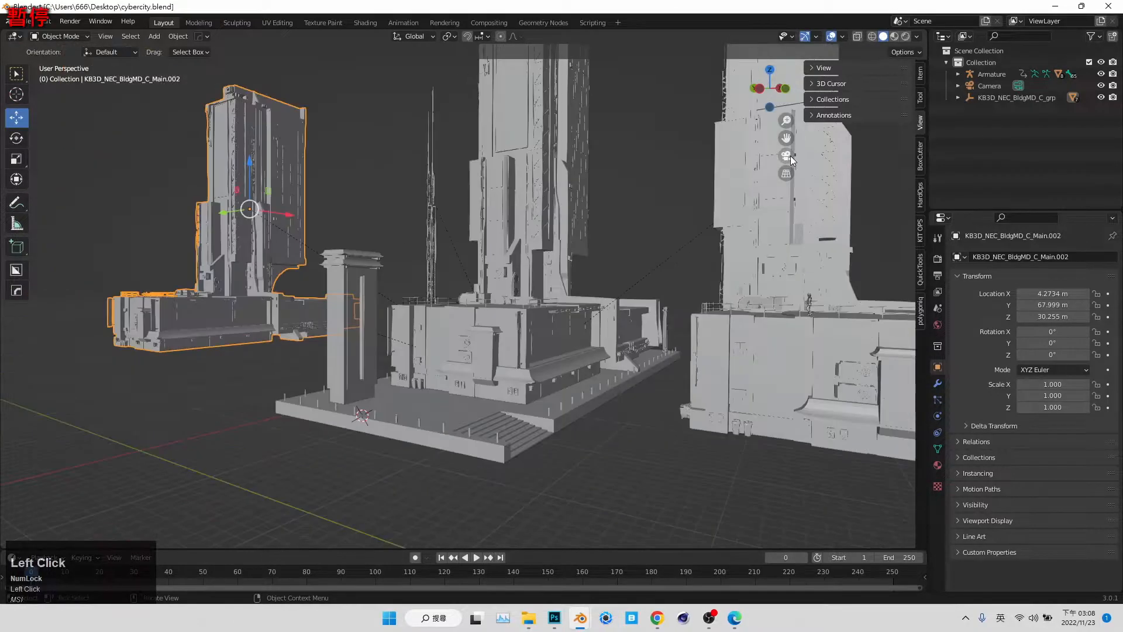
drag(403, 236, 493, 334)
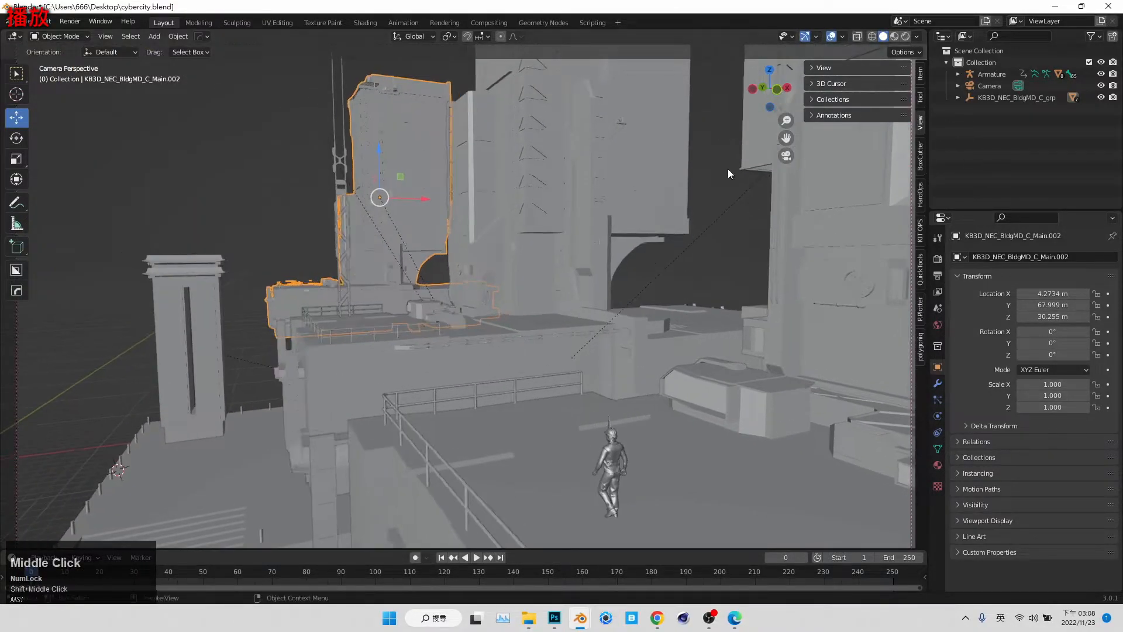
drag(729, 174, 602, 283)
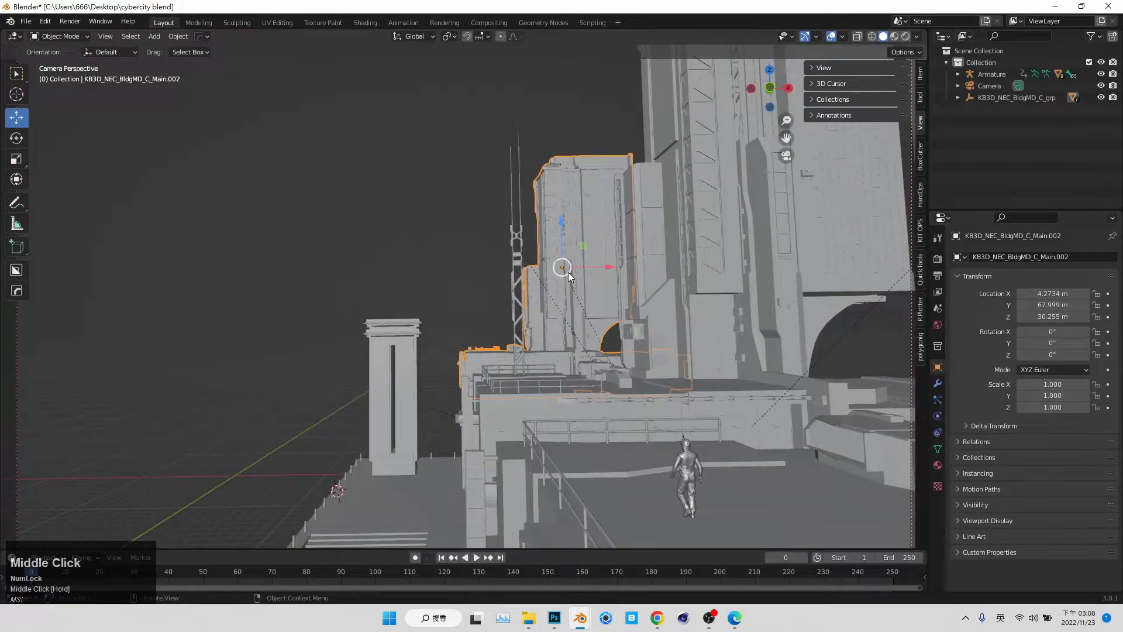
Step: Move the rear building back to Y 101.31 m and shift it to X -2.3885 m, checking it through the camera
click(787, 157)
scroll(282, 263, down, 4)
drag(282, 262, 181, 277)
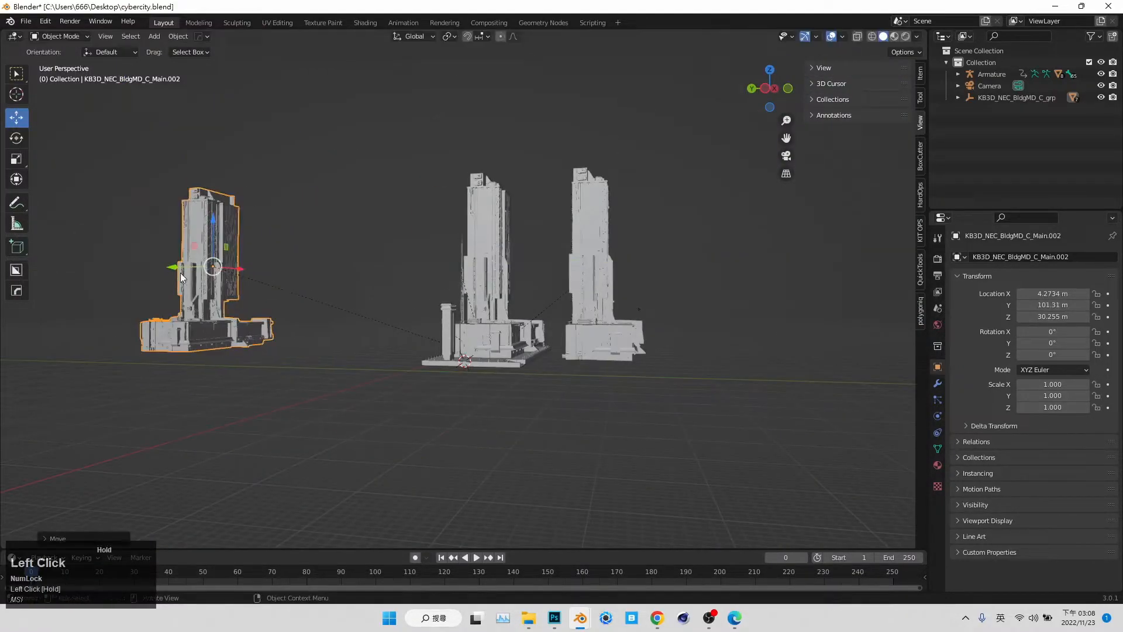
click(787, 156)
drag(588, 283, 566, 283)
click(598, 170)
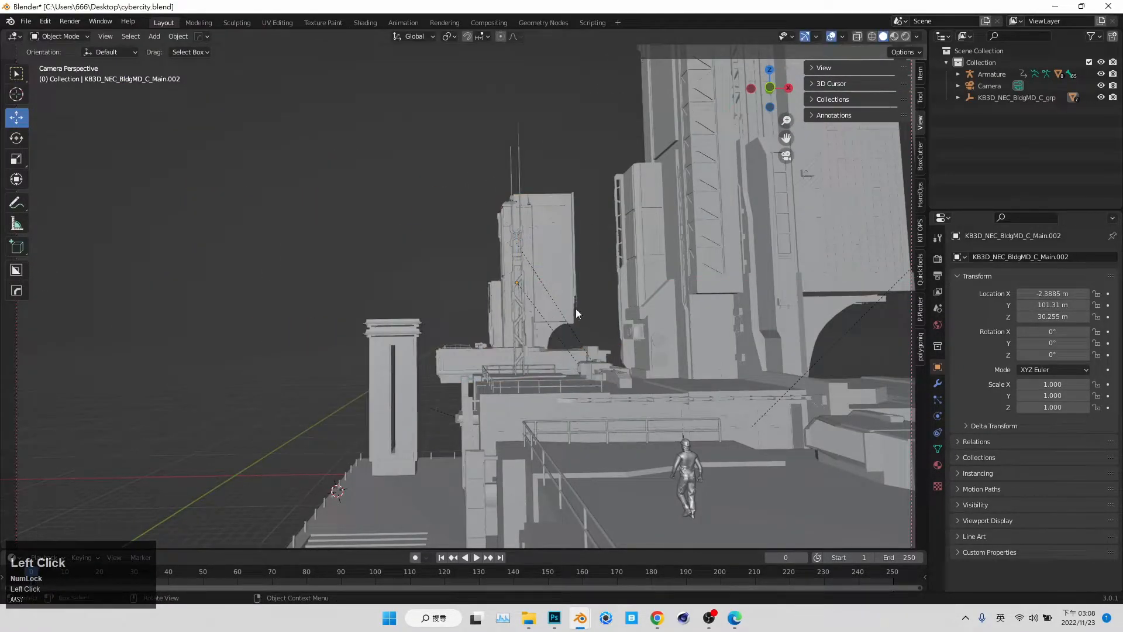
Step: Switch to Photoshop and paste the screen capture into a new group above the 輪廓(shape)和轉折/形體(form) group
click(558, 612)
scroll(988, 431, up, 2)
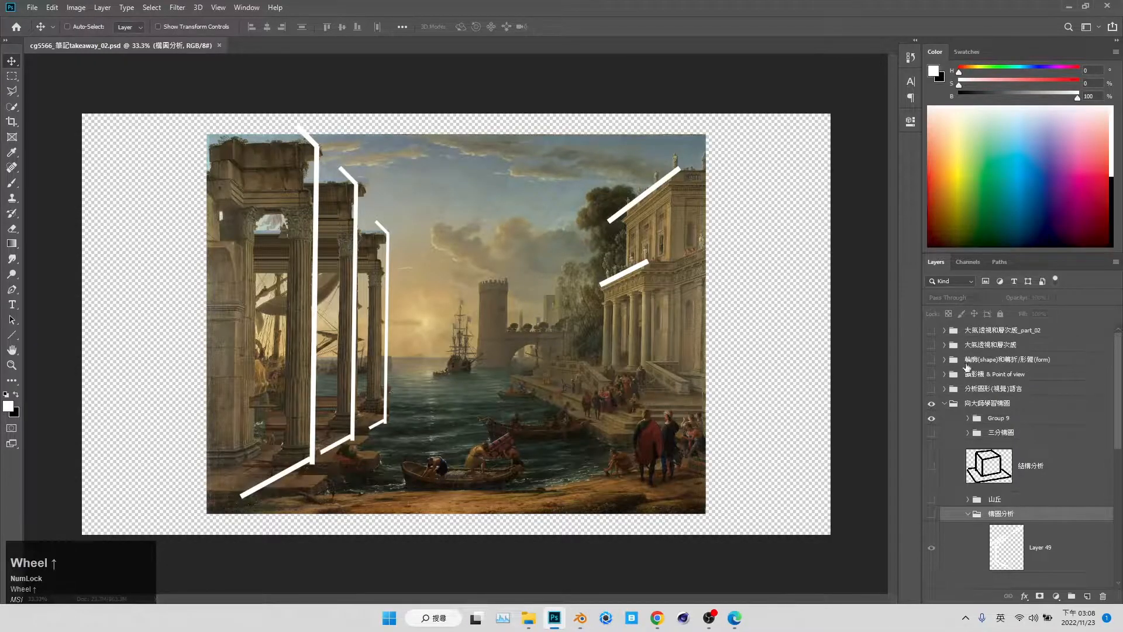
click(978, 360)
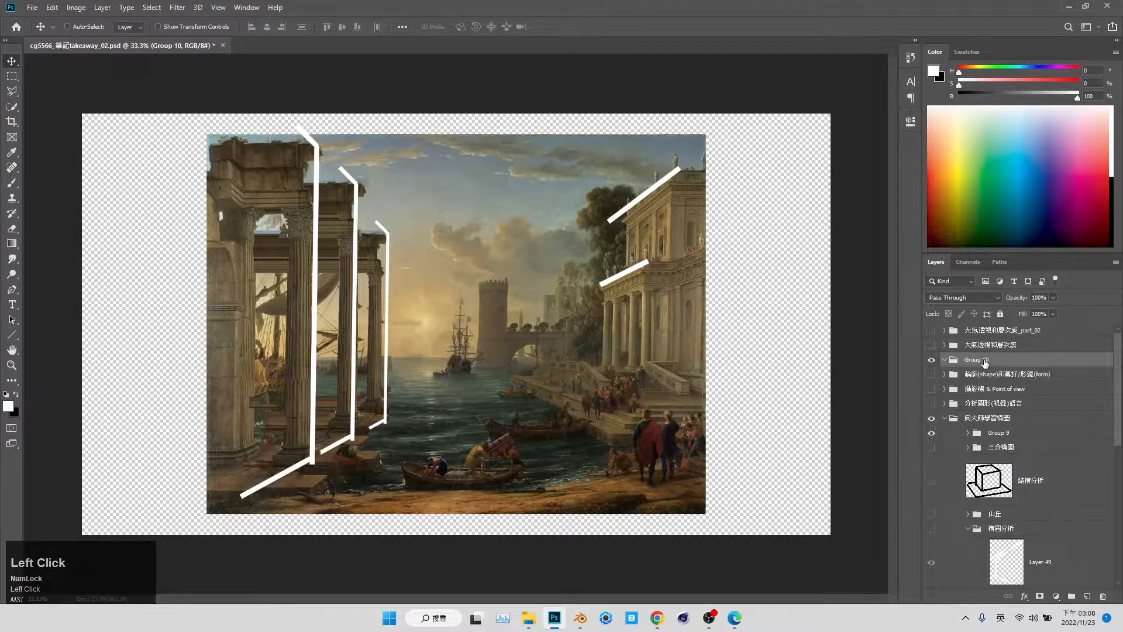
key(ctrl+v)
key(m)
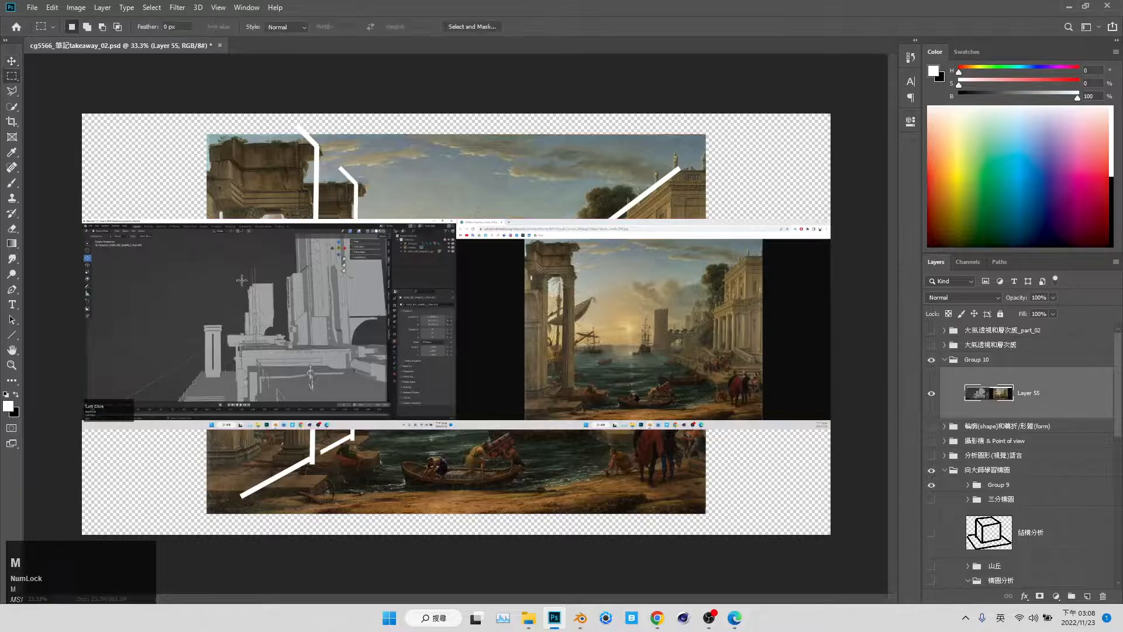
Step: Cut the painting half off the pasted capture and enlarge the remaining 3D scene half
drag(474, 236, 840, 462)
key(ctrl+x)
key(v)
drag(503, 367, 710, 343)
click(11, 365)
drag(480, 301, 612, 266)
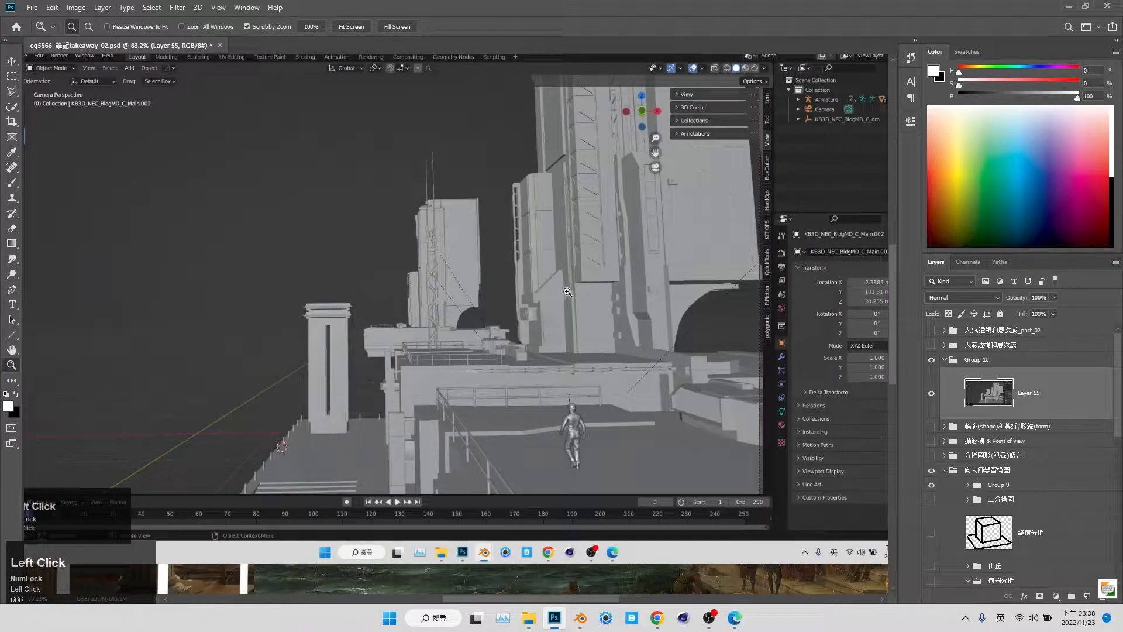
Step: Paint a solid white silhouette over the rear building's tower and base on the capture layer
key(b)
right_click(783, 391)
click(665, 389)
ctrl+alt+right_click(284, 322)
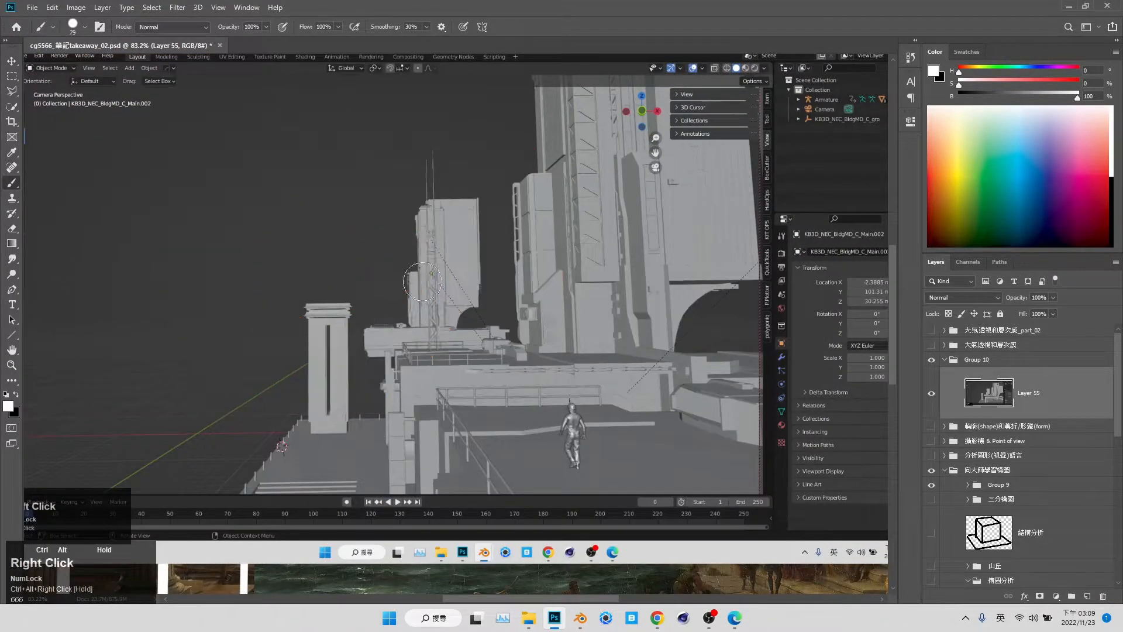
mouse_move(441, 231)
mouse_down()
mouse_move(467, 214)
mouse_move(460, 306)
mouse_move(440, 232)
mouse_move(431, 269)
mouse_move(432, 353)
mouse_move(449, 287)
mouse_move(444, 336)
mouse_move(377, 341)
mouse_move(497, 341)
mouse_move(463, 316)
mouse_up()
key(e)
ctrl+alt+right_click(526, 334)
Step: Add a new layer and try to cut an arch-shaped selection out of the white silhouette beside the tower's foot
click(1087, 596)
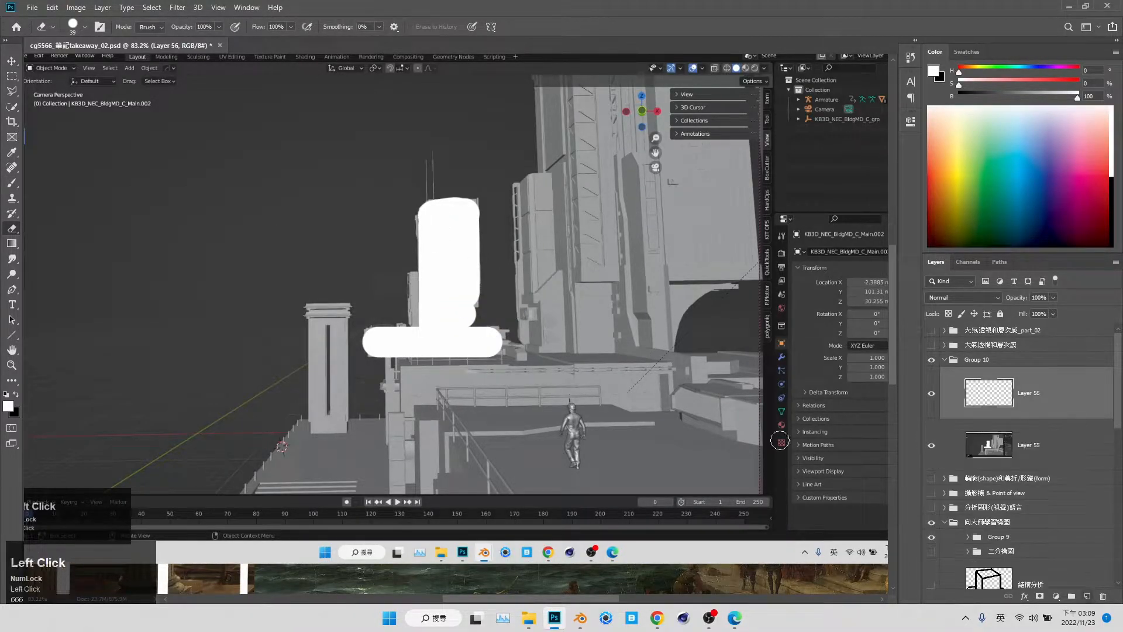
click(16, 77)
alt+click(16, 77)
drag(470, 304, 535, 350)
drag(611, 417, 379, 325)
key(ctrl+x)
key(Escape)
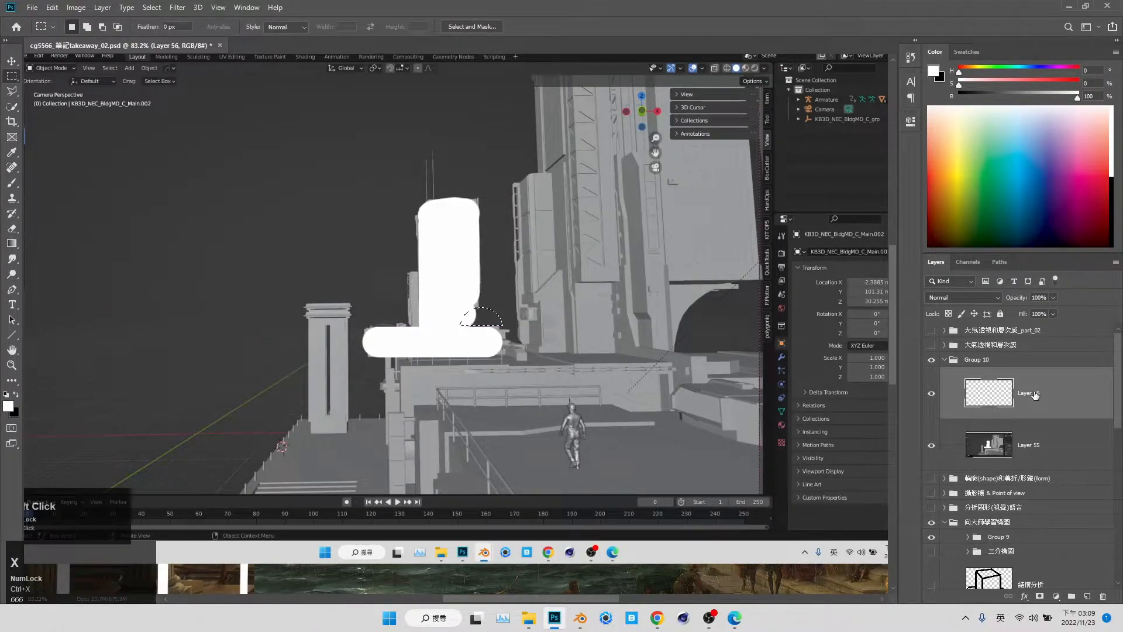
Step: Rebuild the building silhouette from clean white rectangles for tower and base, and cut a rounded arch beside the tower's foot
click(1015, 443)
key(w)
click(472, 276)
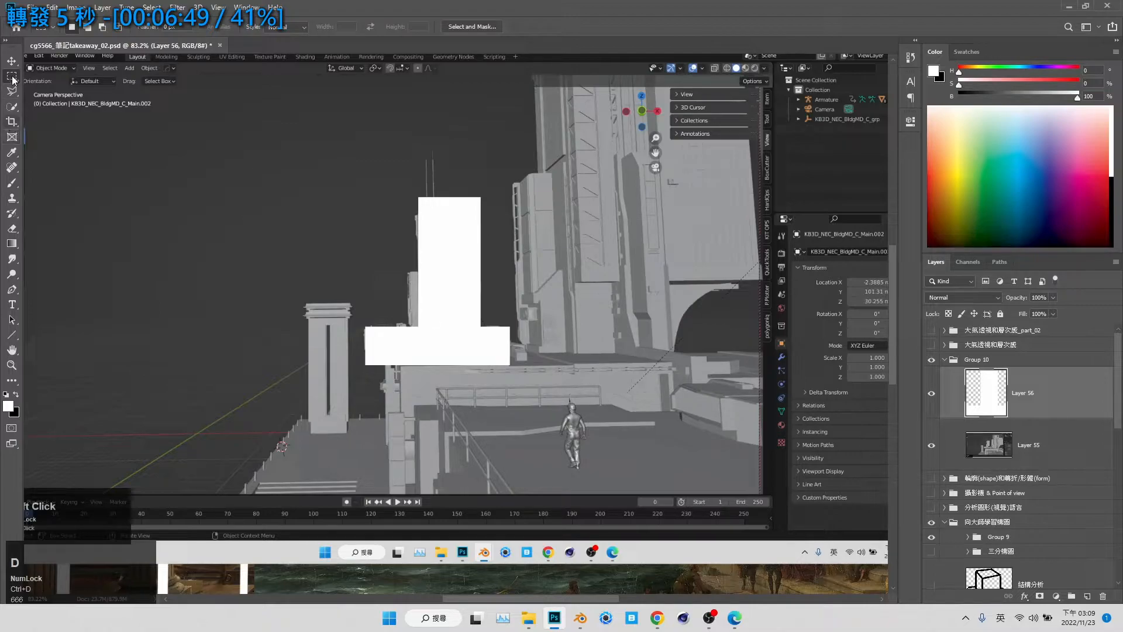
click(13, 80)
click(65, 88)
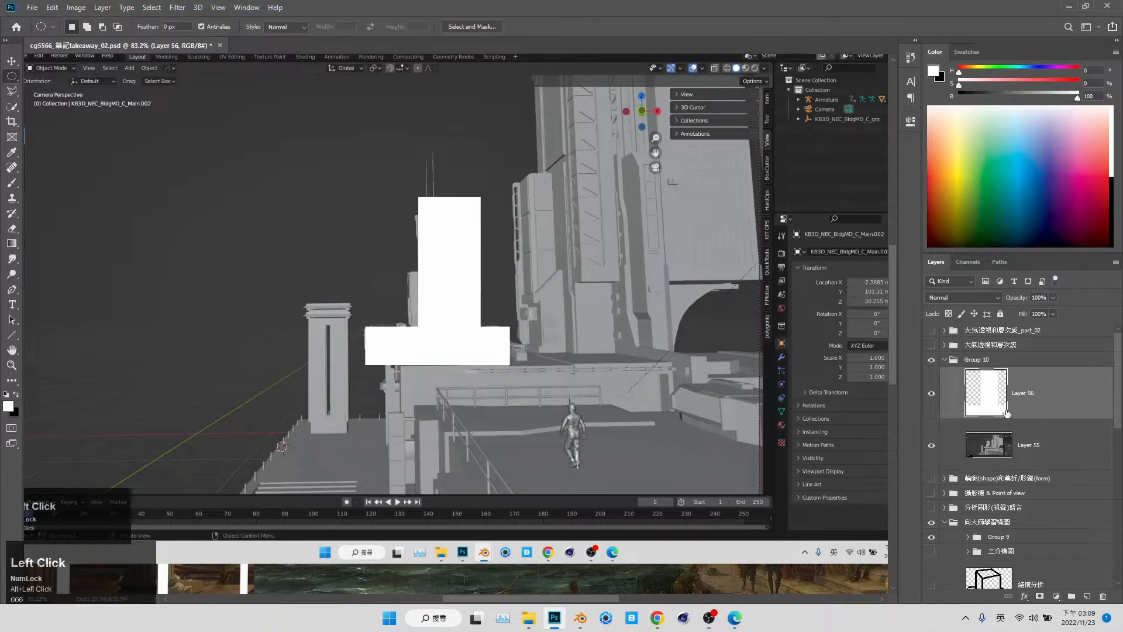
click(931, 393)
mouse_move(455, 307)
mouse_down()
mouse_move(514, 346)
mouse_move(504, 351)
mouse_up()
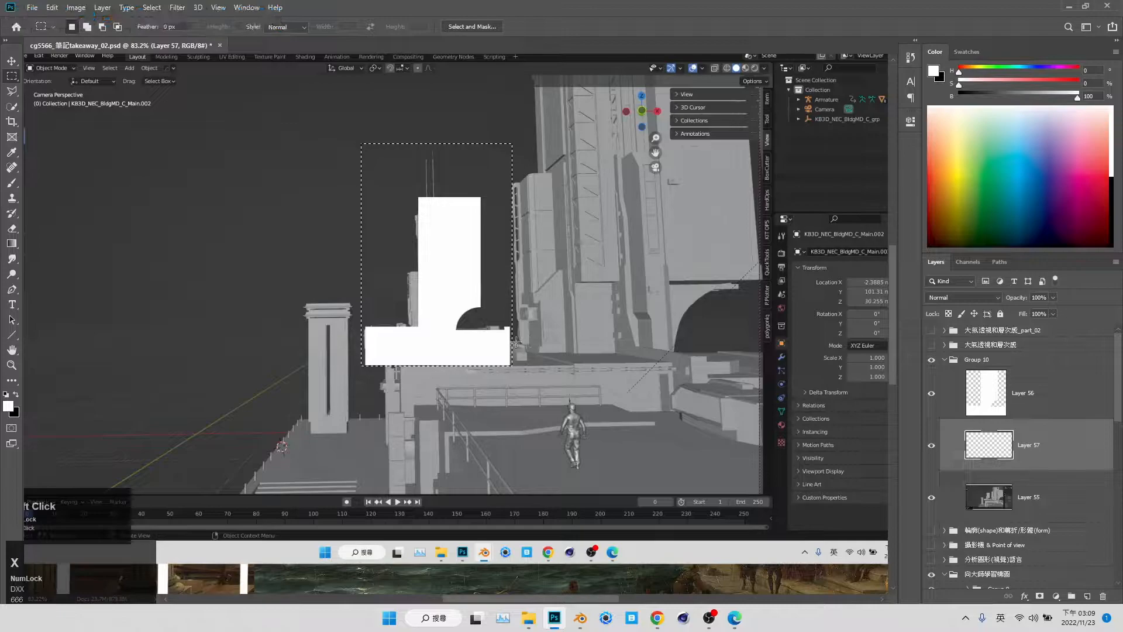
Step: Fill a rectangle behind the white silhouette with black on its own layer and merge both into one layer
key(x)
key(shift+F6)
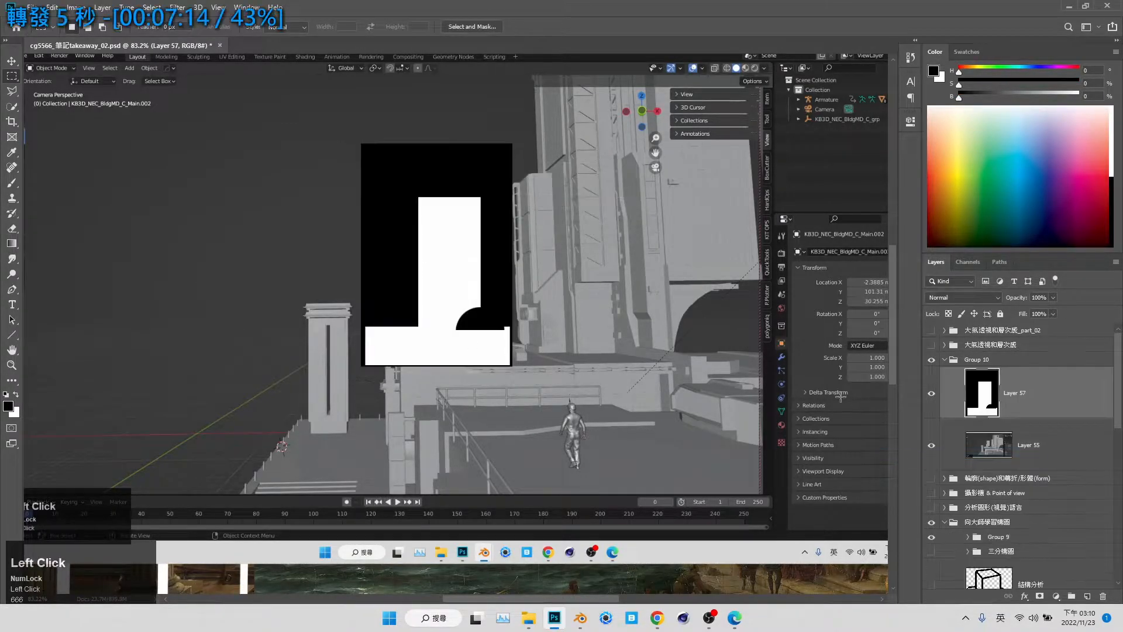
key(ctrl+i)
key(ctrl+i)
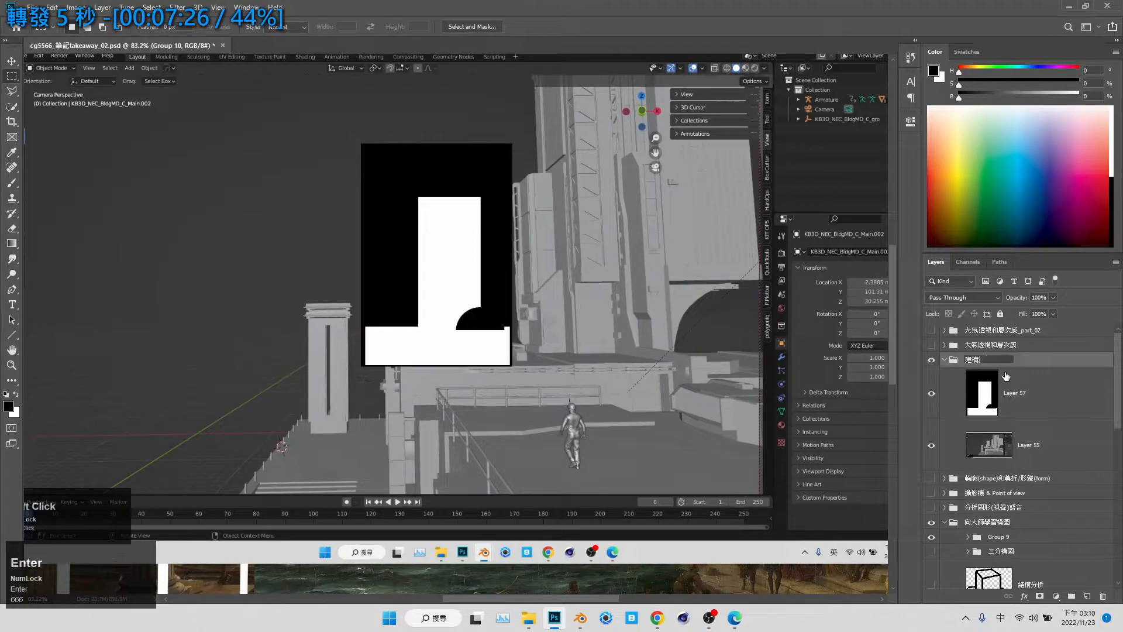
Step: Rename the group holding the silhouette and scene capture as 建構場景 and hide it
text(t3u)
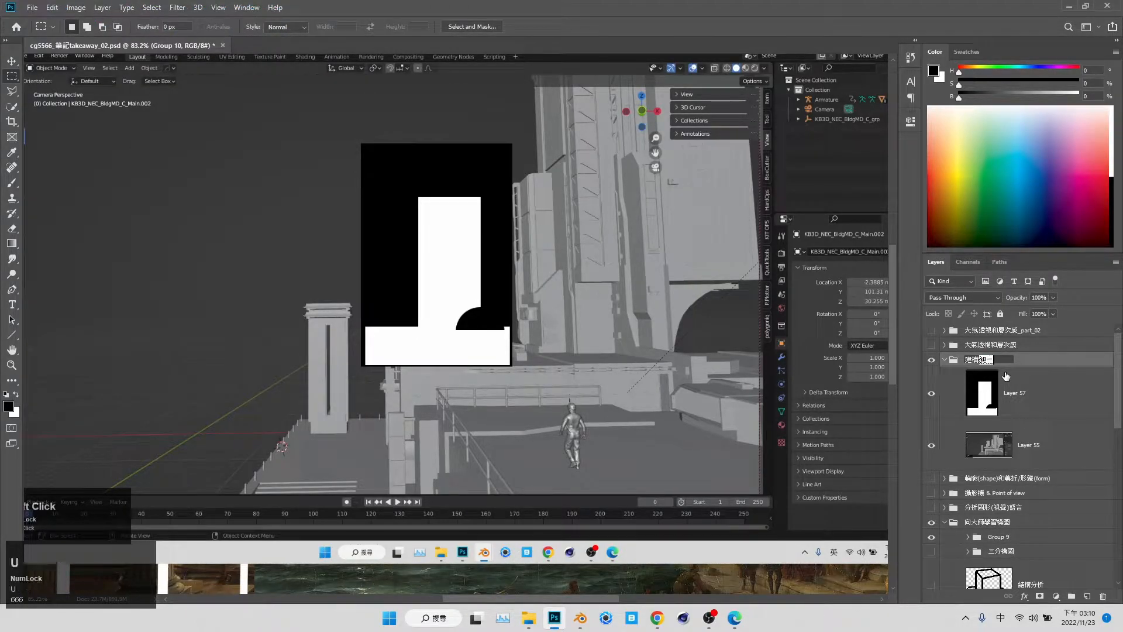
click(1007, 387)
click(931, 359)
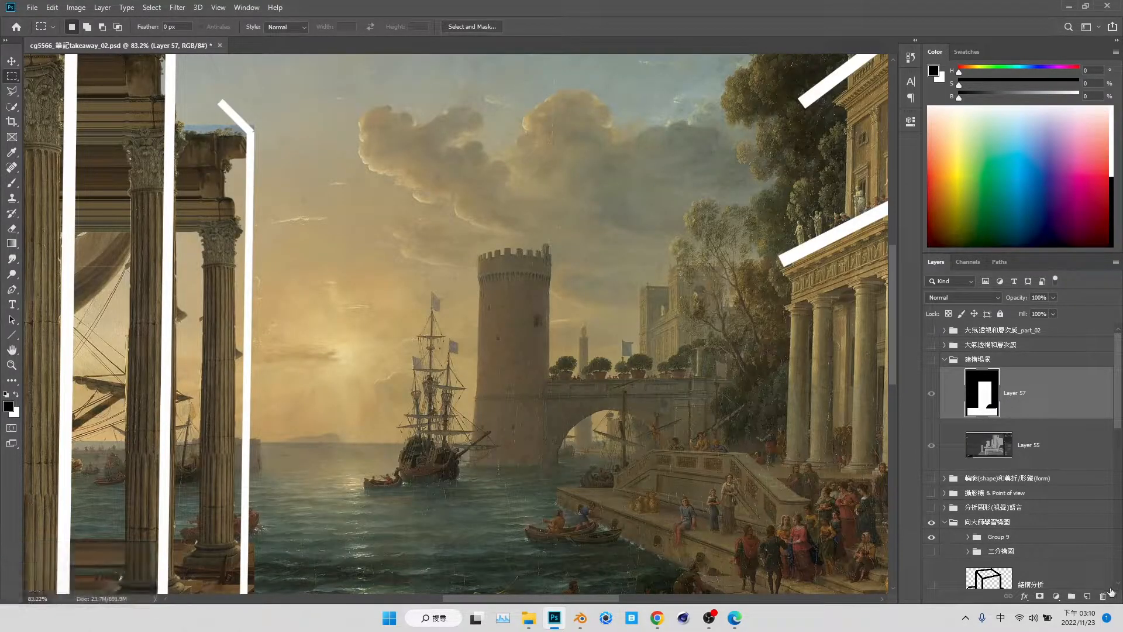
Step: Add a new layer and place it outside the hidden 建構場景 group, directly above the 輪廓(shape)和轉折/形體(form) group
click(1087, 596)
key(b)
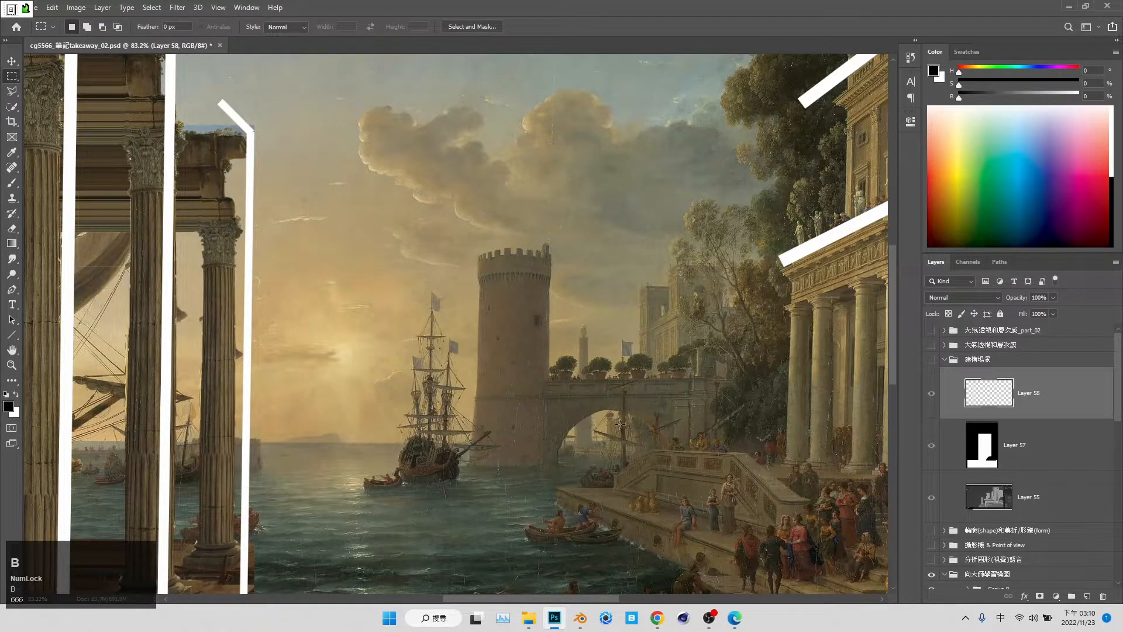
ctrl+alt+right_click(484, 427)
scroll(1000, 402, up, 15)
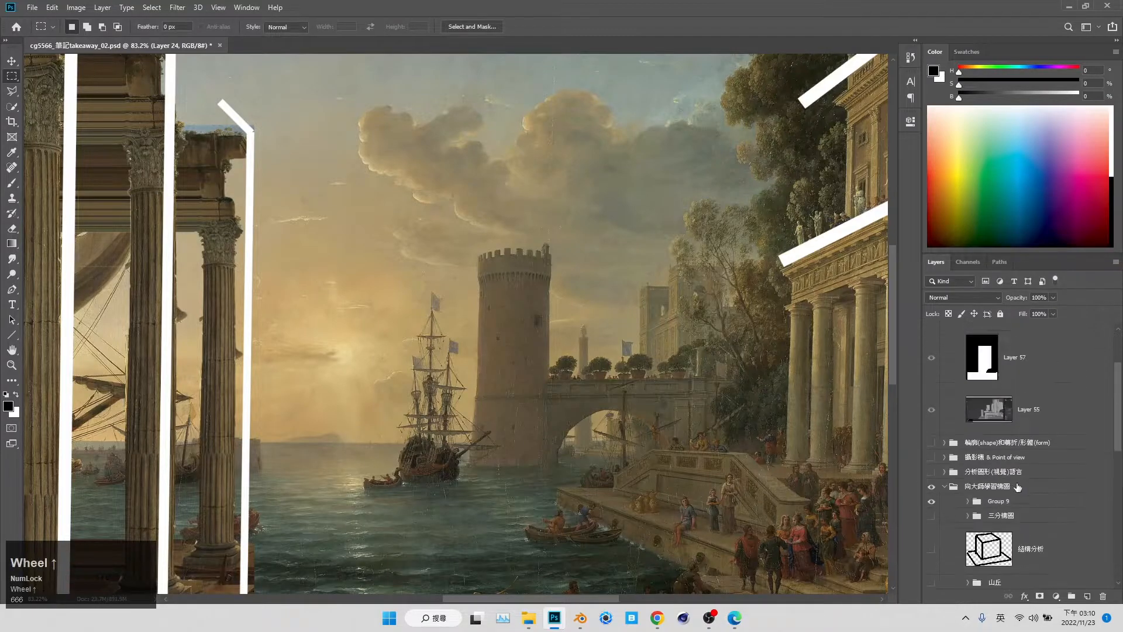
click(1000, 401)
click(1027, 354)
scroll(1041, 479, up, 3)
click(931, 360)
click(931, 360)
drag(990, 394, 1025, 523)
Step: Paint a thick black arch over the painting's bridge opening beside the round tower on the new layer
ctrl+alt+right_click(470, 417)
scroll(1023, 456, up, 5)
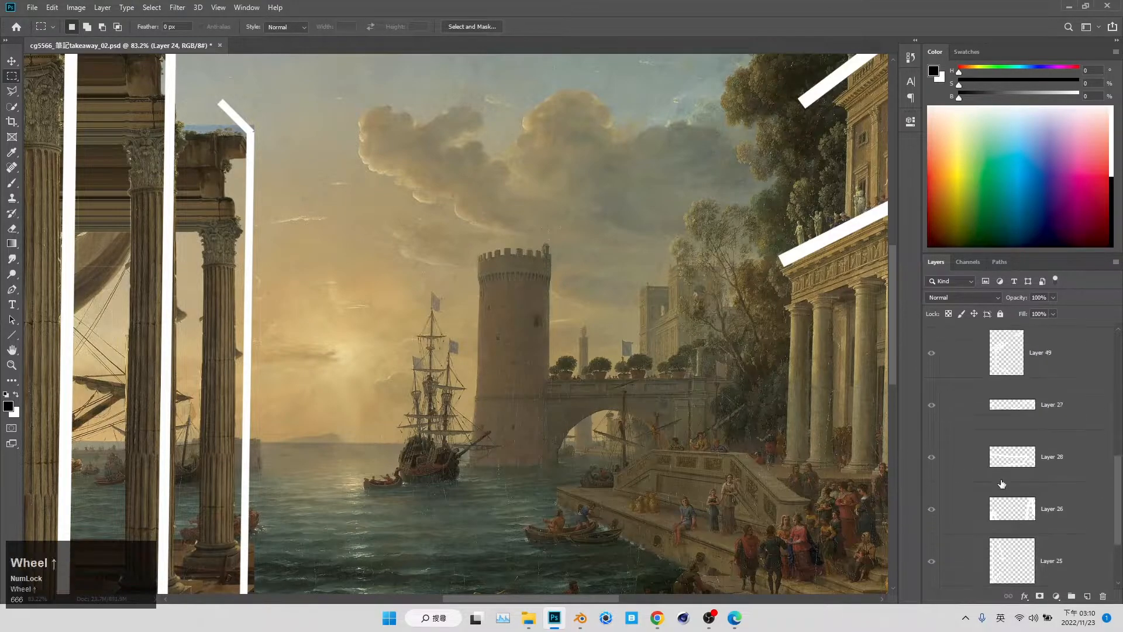
click(1006, 351)
key(Tab)
key(Tab)
key(Caps_Lock)
ctrl+alt+right_click(598, 339)
click(12, 173)
click(12, 182)
scroll(1101, 491, up, 10)
click(1100, 494)
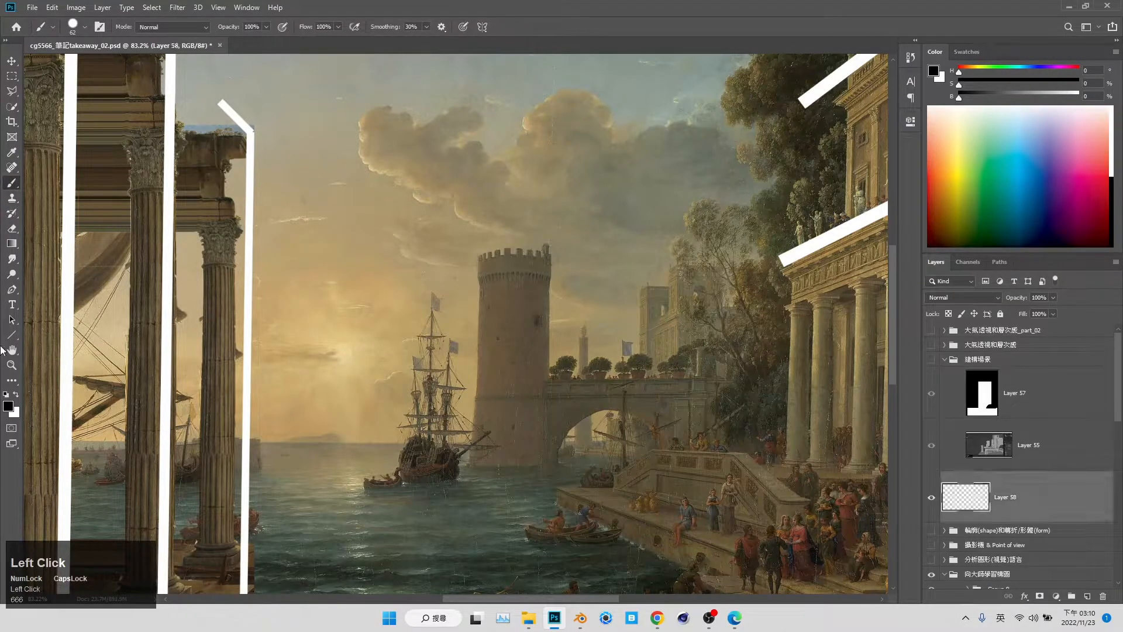
key(ctrl+space)
drag(407, 300, 391, 329)
click(13, 185)
alt+right_click(587, 376)
alt+right_click(514, 390)
key(Caps_Lock)
ctrl+alt+right_click(516, 399)
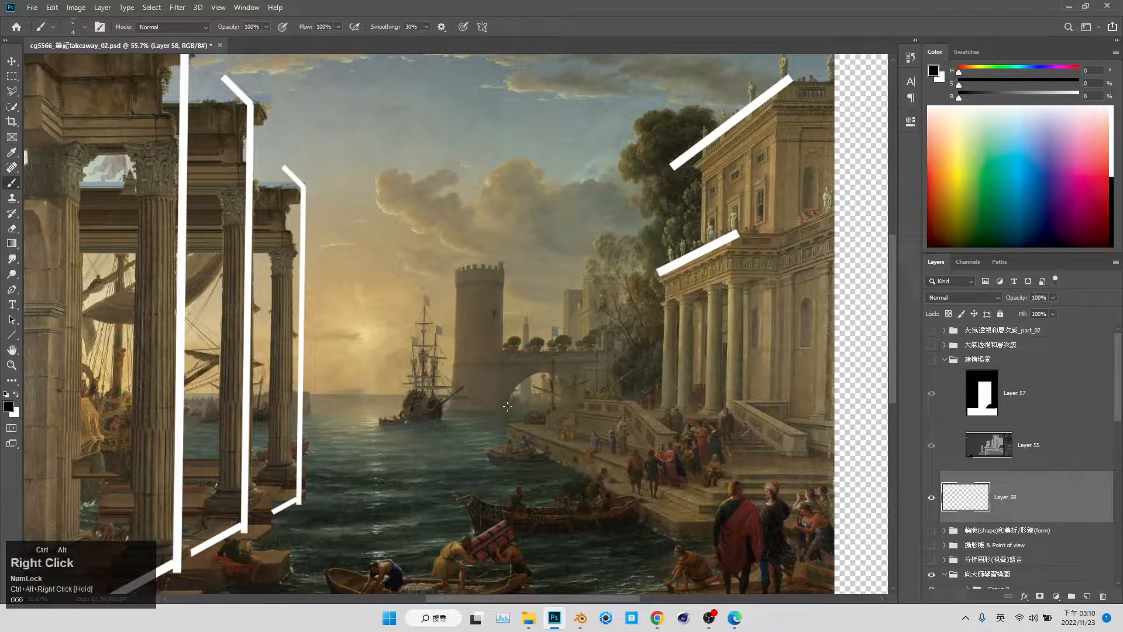
ctrl+alt+right_click(579, 389)
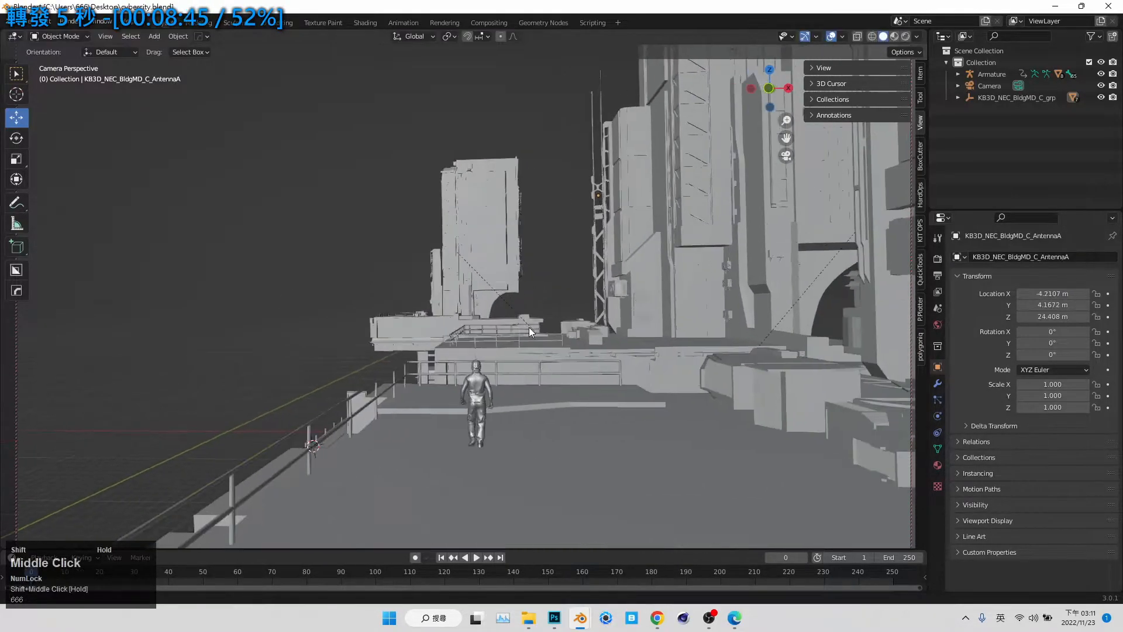
Step: In Blender, duplicate the large main building and move the copy to X -57.213 m and Z 16.822 m
drag(568, 333, 584, 342)
click(692, 272)
key(shift+d)
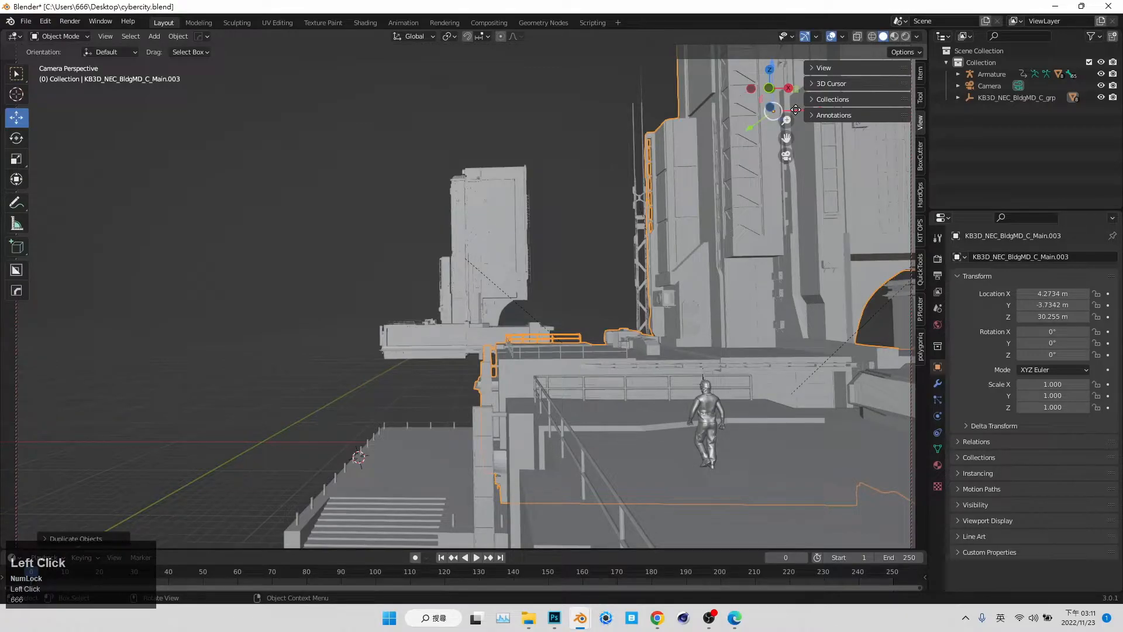
drag(795, 110, 231, 223)
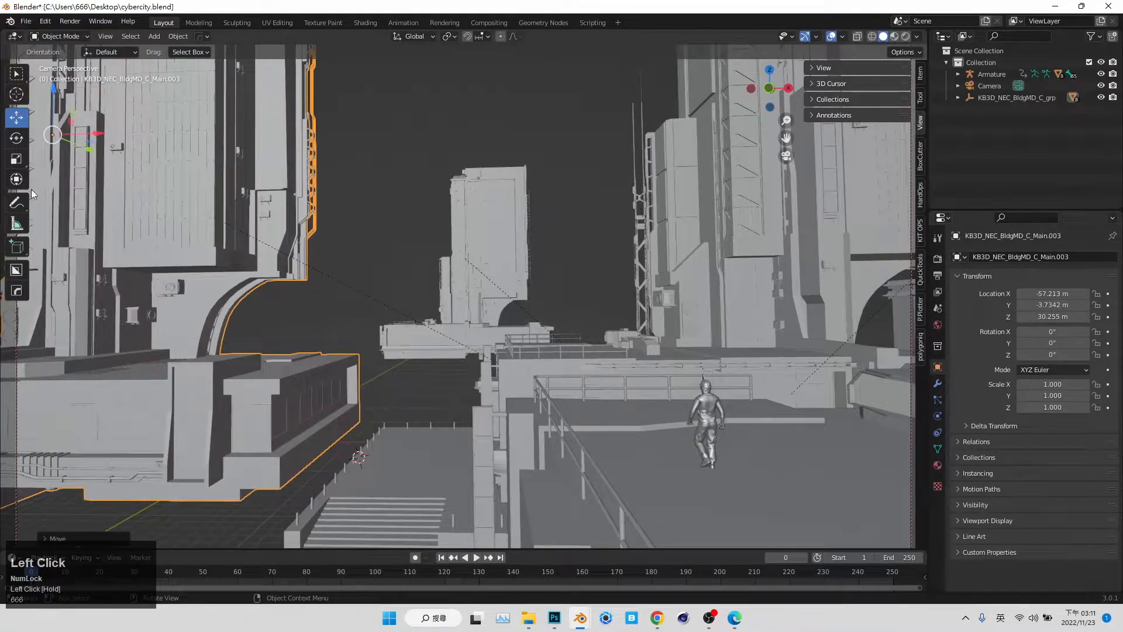
drag(56, 102, 288, 261)
Step: Move the distant rear building to X 1.1119 m and the lowered building copy on the opposite side to X -72.259 m
click(491, 231)
drag(512, 258, 605, 244)
click(280, 243)
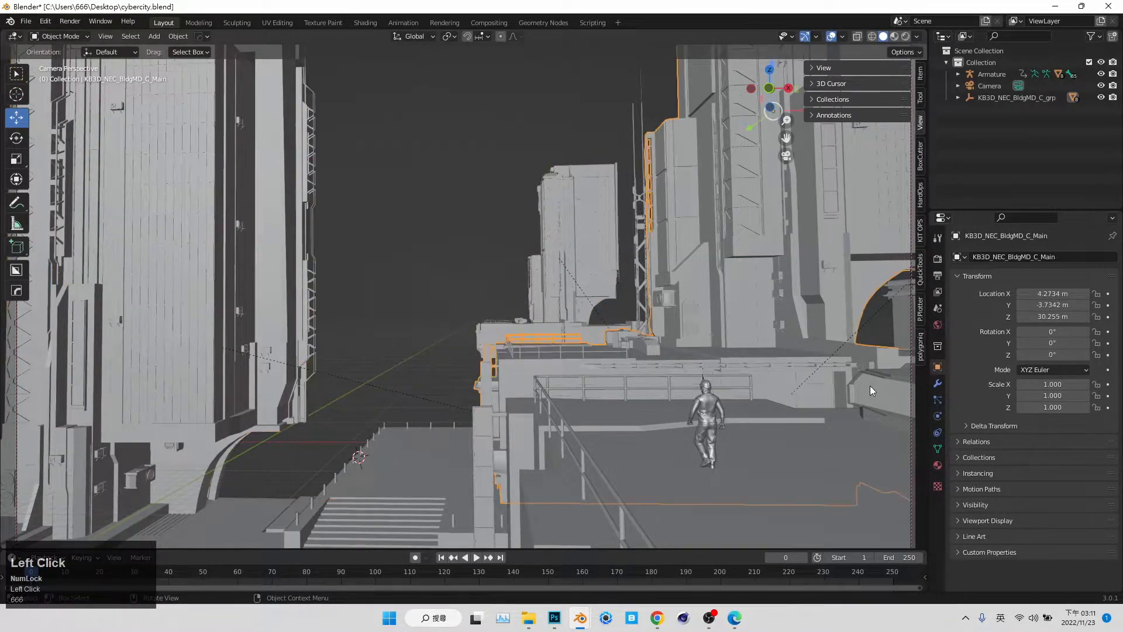
click(869, 385)
click(559, 272)
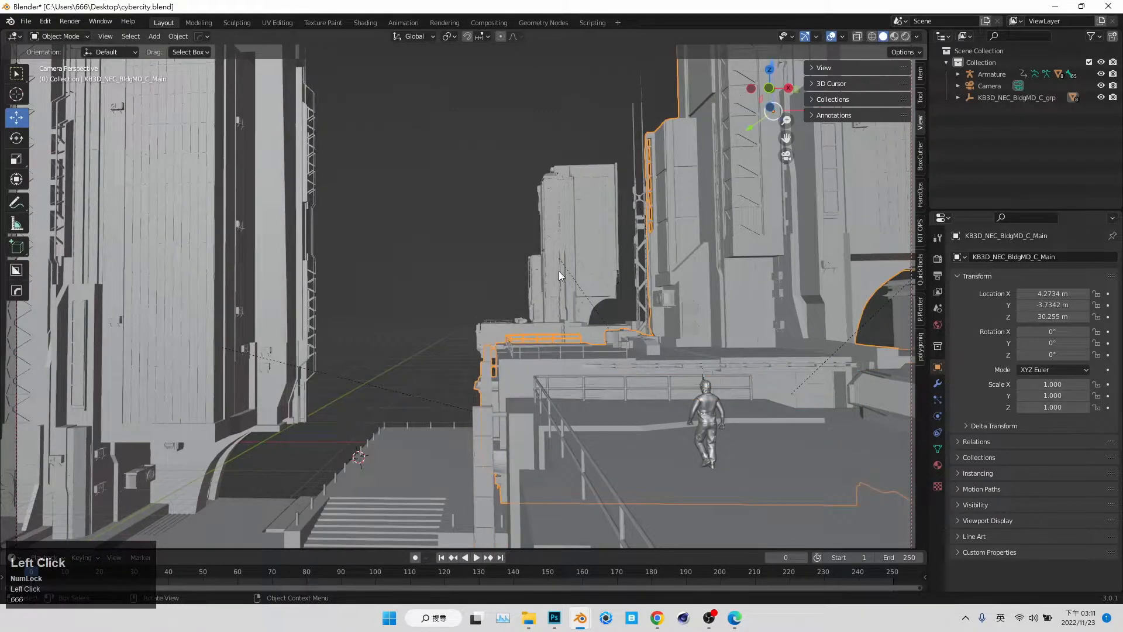
click(280, 270)
drag(61, 268, 858, 277)
click(406, 390)
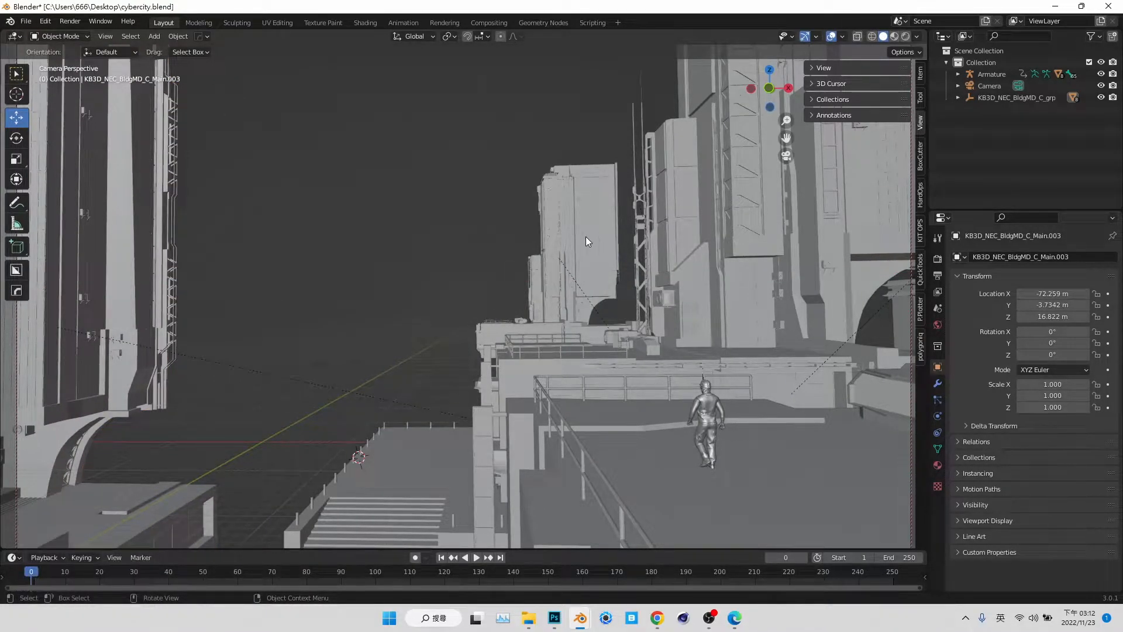
Step: Consult the painting in Photoshop and, back in Blender, raise a duplicate of the rear building to Z 70.963 m
click(166, 324)
click(582, 206)
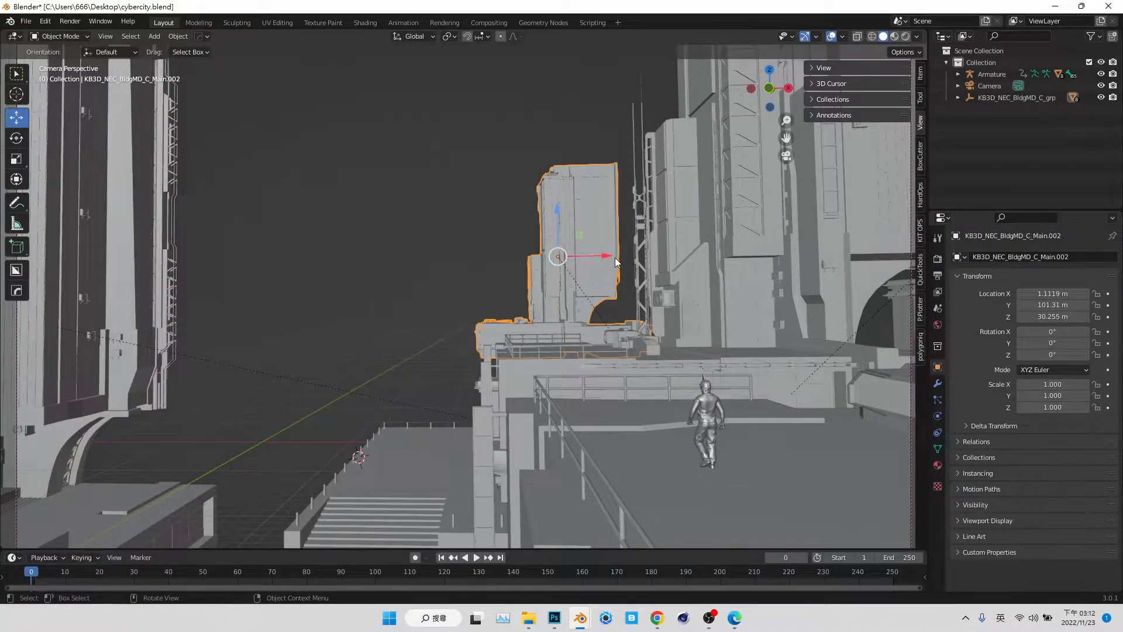
click(555, 617)
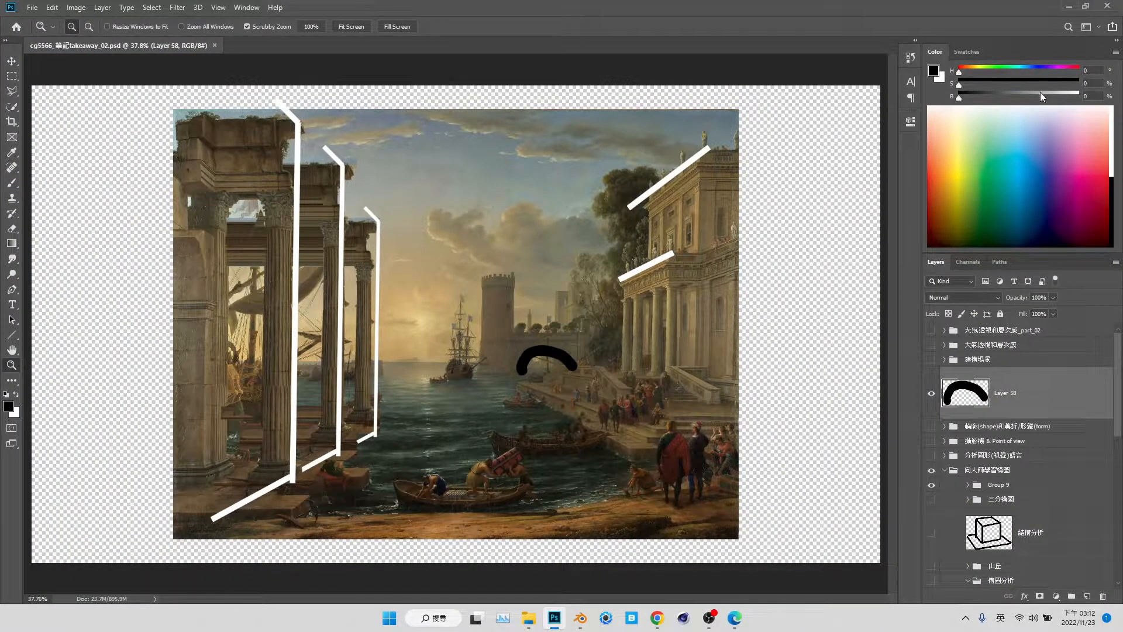
click(1068, 6)
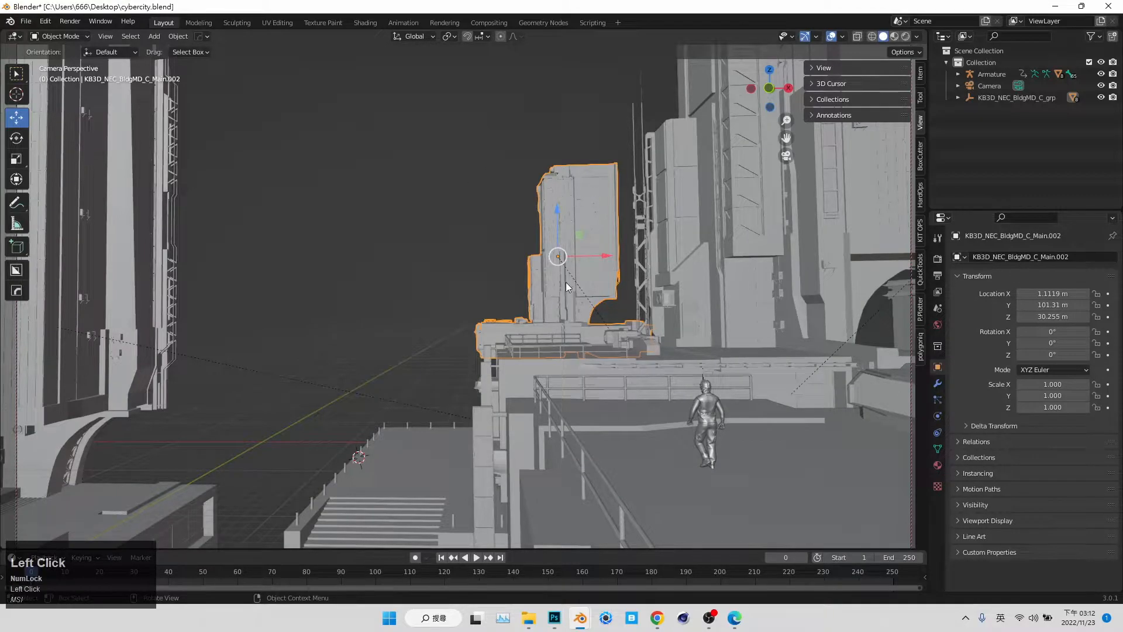
click(589, 229)
Step: Delete the base vertices of the raised building copy using X-ray in front view, and return to the camera view
key(Tab)
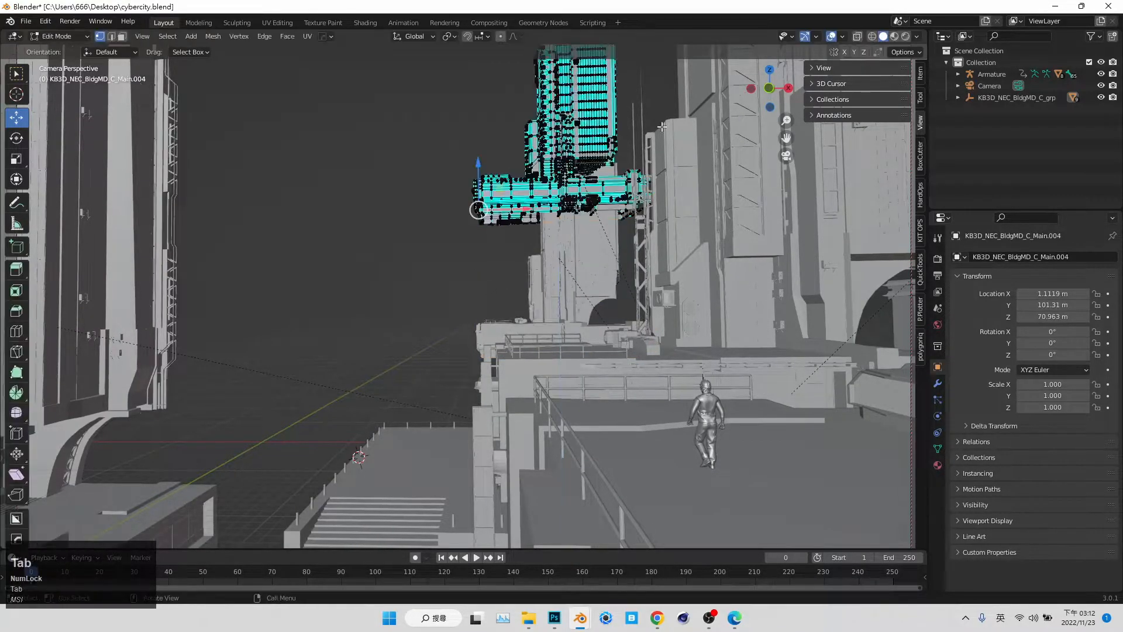
click(855, 37)
click(768, 88)
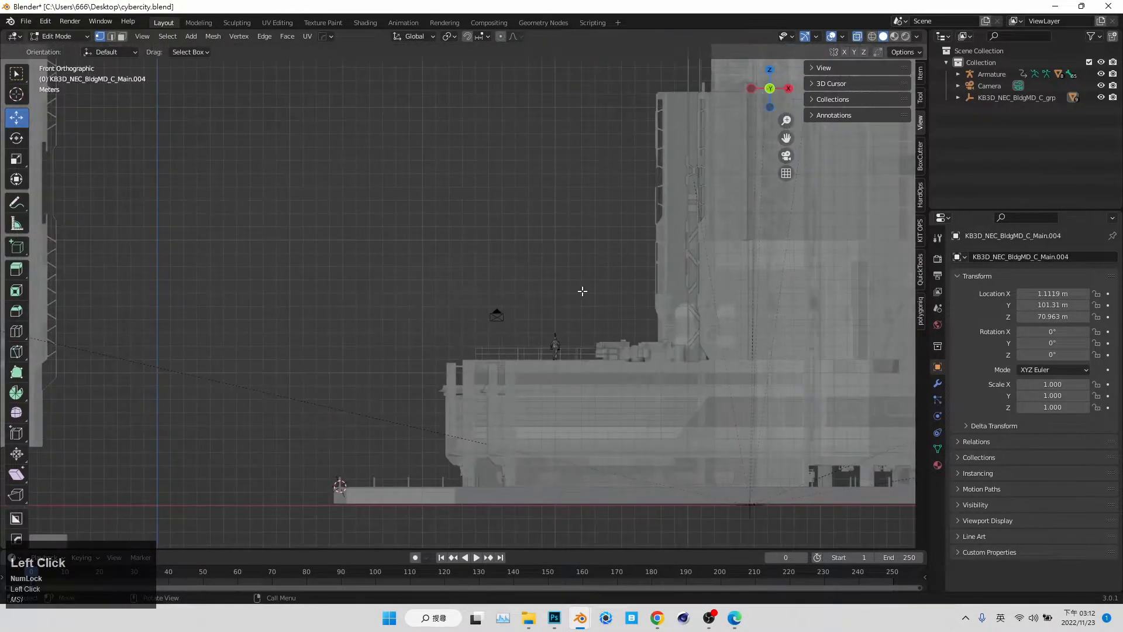
scroll(581, 291, down, 3)
shift+middle_click(579, 286)
drag(827, 408, 331, 244)
drag(313, 199, 520, 363)
drag(473, 252, 474, 313)
drag(715, 217, 811, 293)
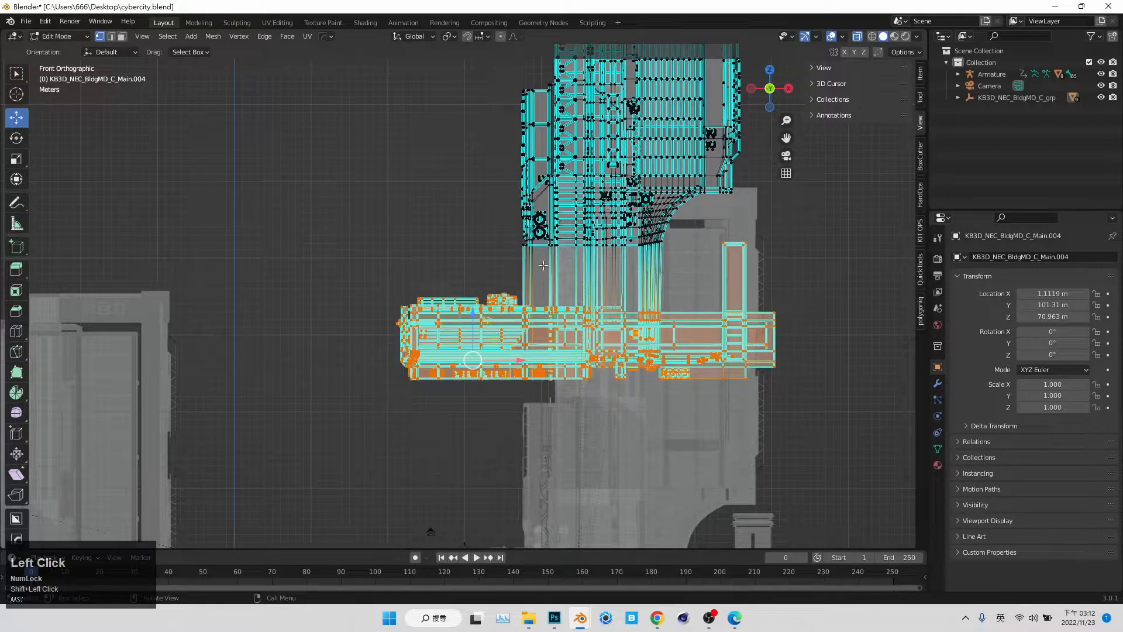
key(x)
click(514, 296)
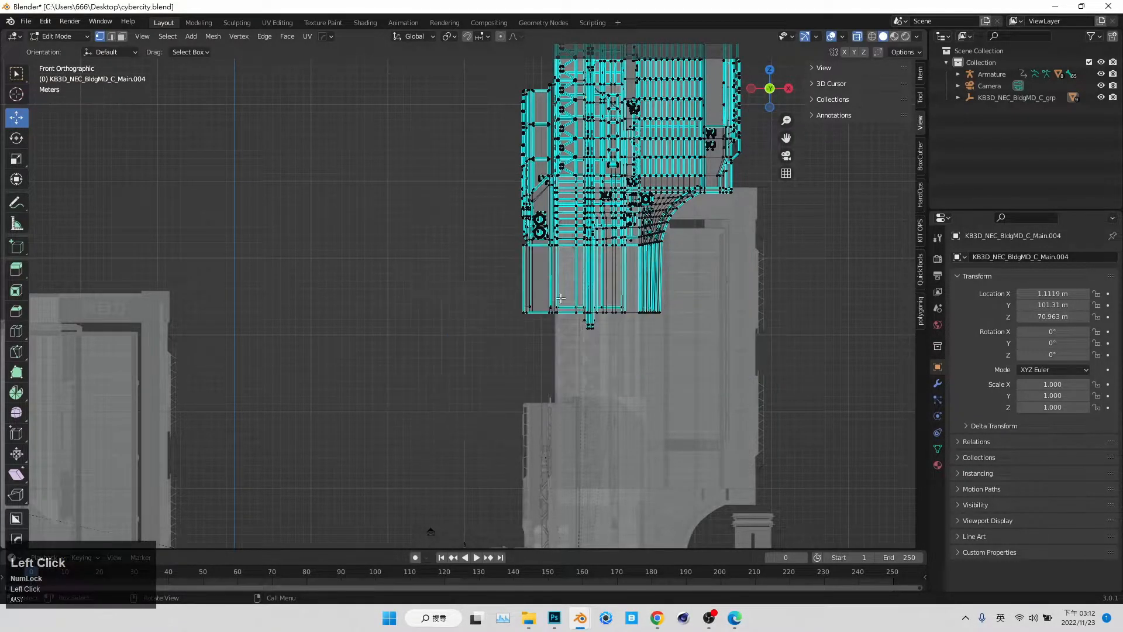
key(Tab)
key(KP_0)
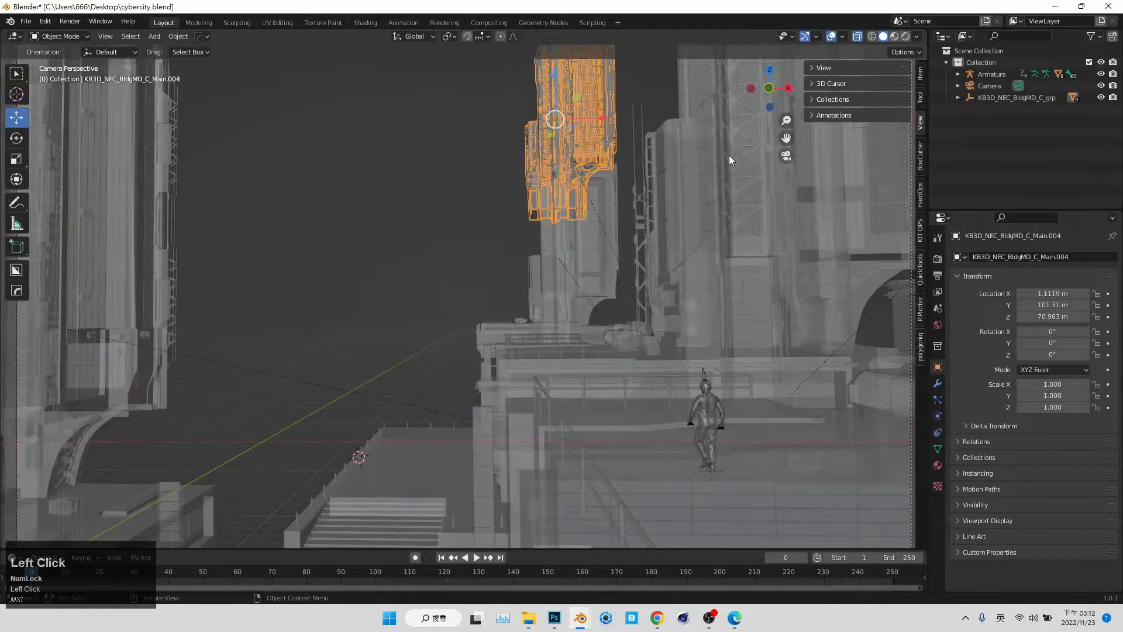
Step: Lower the trimmed tower copy to Z 65.666 m and adjust its bottom vertices to meet the building beneath
click(859, 37)
mouse_move(555, 76)
mouse_down()
mouse_move(561, 35)
mouse_move(567, 96)
mouse_up()
key(Tab)
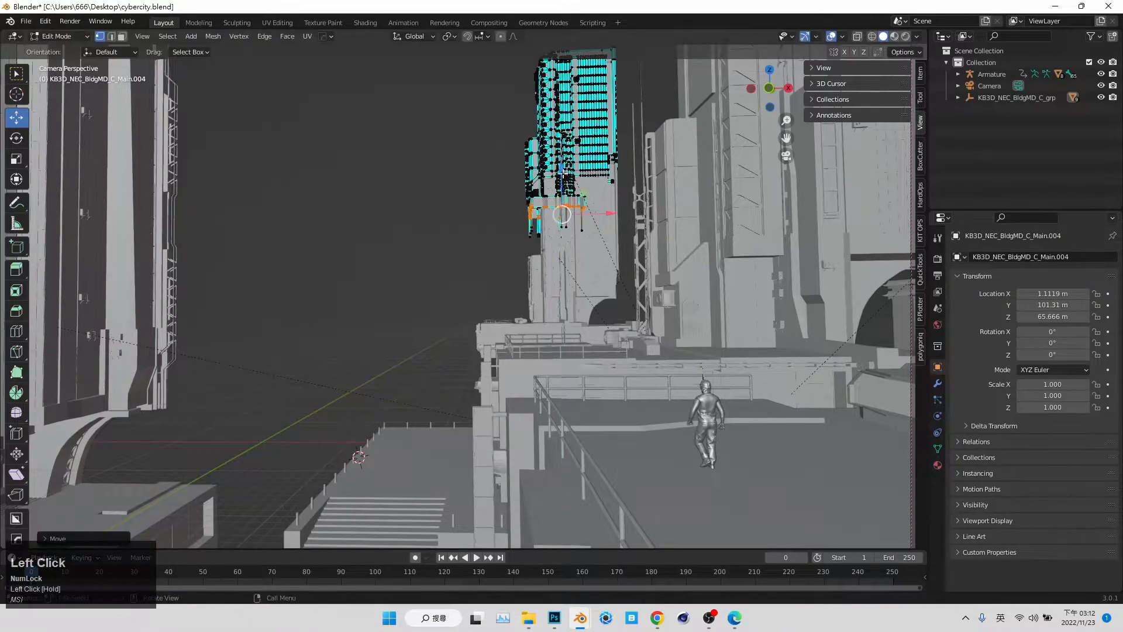
click(858, 36)
mouse_move(559, 234)
mouse_down()
mouse_move(557, 219)
mouse_move(556, 234)
mouse_up()
key(Tab)
click(862, 42)
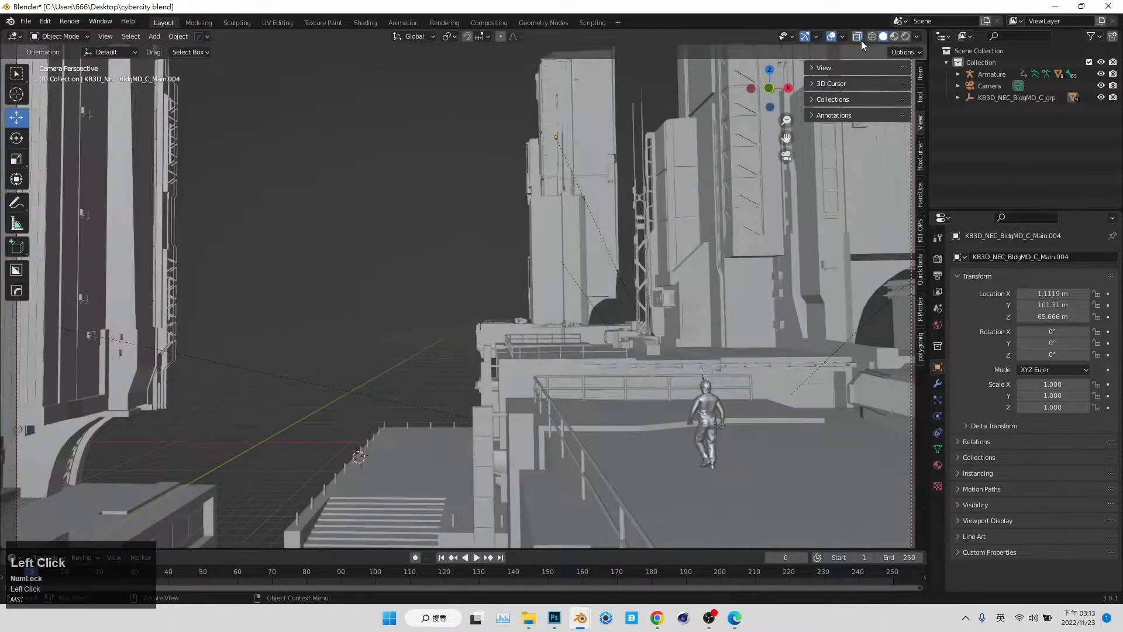
Step: Select both stacked parts of the rear tower and move them together along X, the upper part to -4.1912 m
click(594, 209)
shift+click(613, 210)
drag(605, 198, 583, 202)
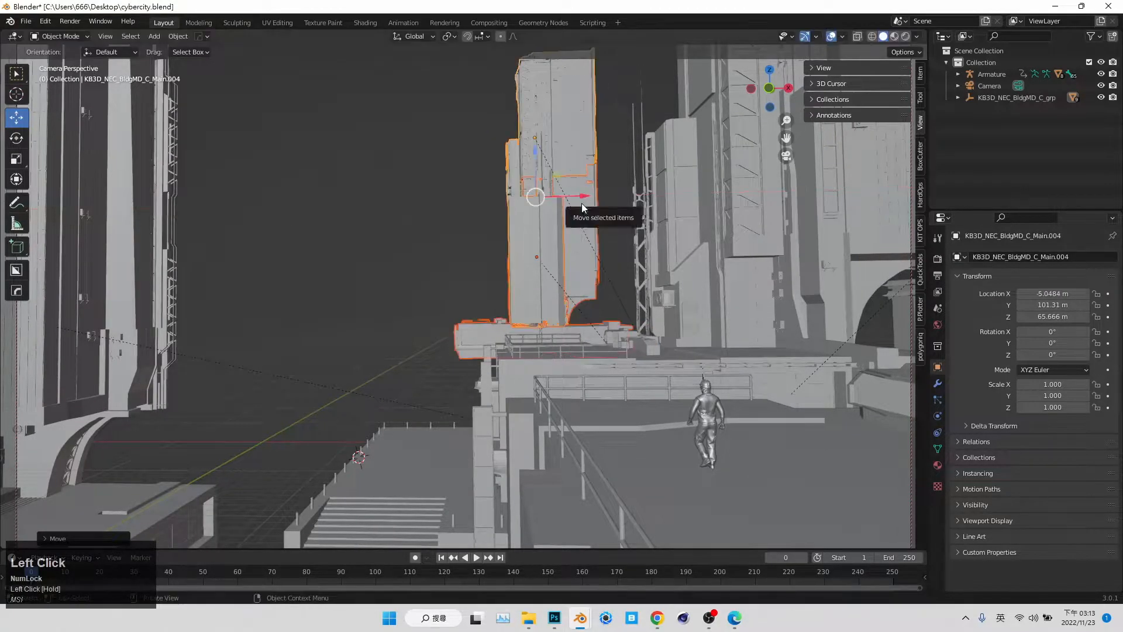
Step: Place an X-mirrored duplicate of the lower rear building beside the original so their cut-outs form a full arch
click(597, 247)
click(609, 262)
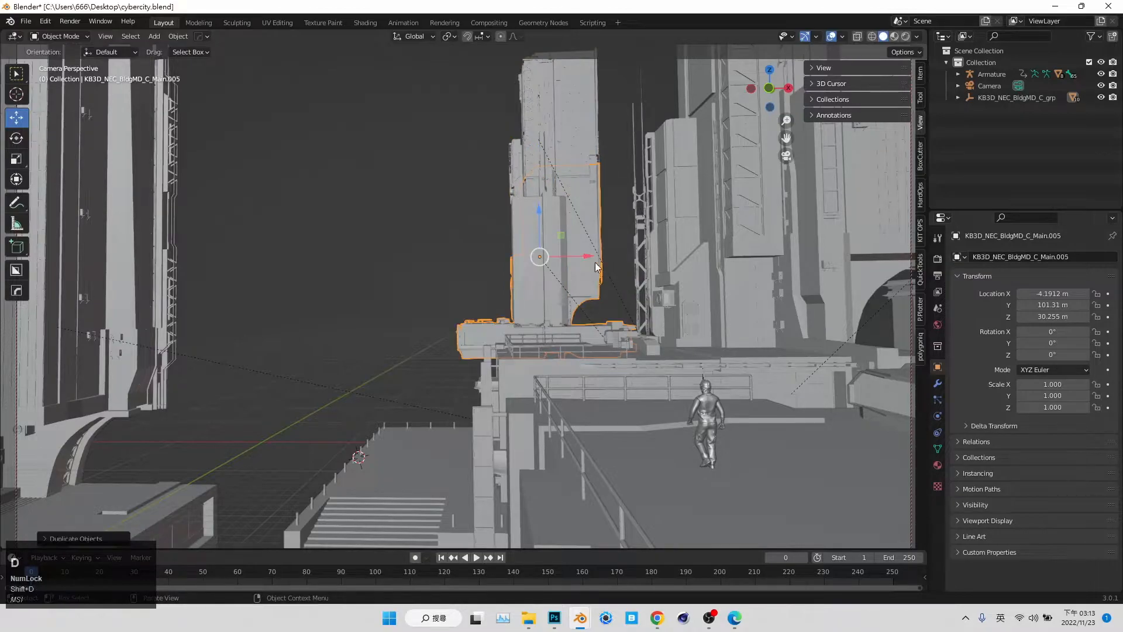
right_click(507, 284)
mouse_move(607, 371)
click(659, 388)
drag(597, 257, 708, 258)
click(453, 219)
click(561, 171)
mouse_move(590, 137)
mouse_down()
mouse_move(605, 137)
mouse_move(578, 142)
mouse_up()
key(Tab)
key(Tab)
click(401, 142)
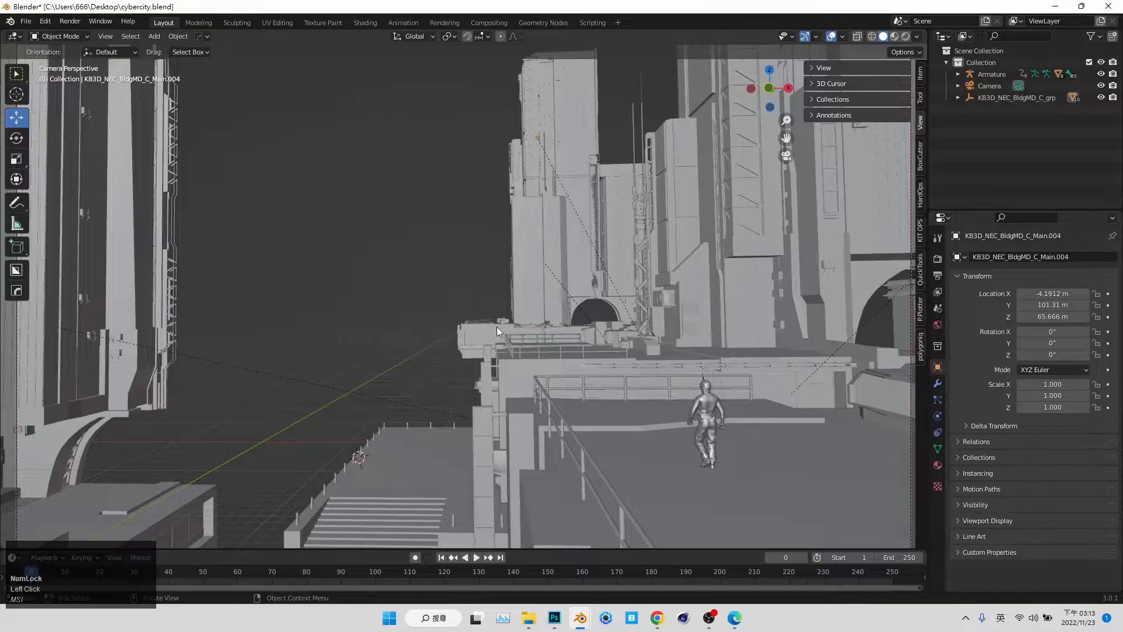
click(608, 440)
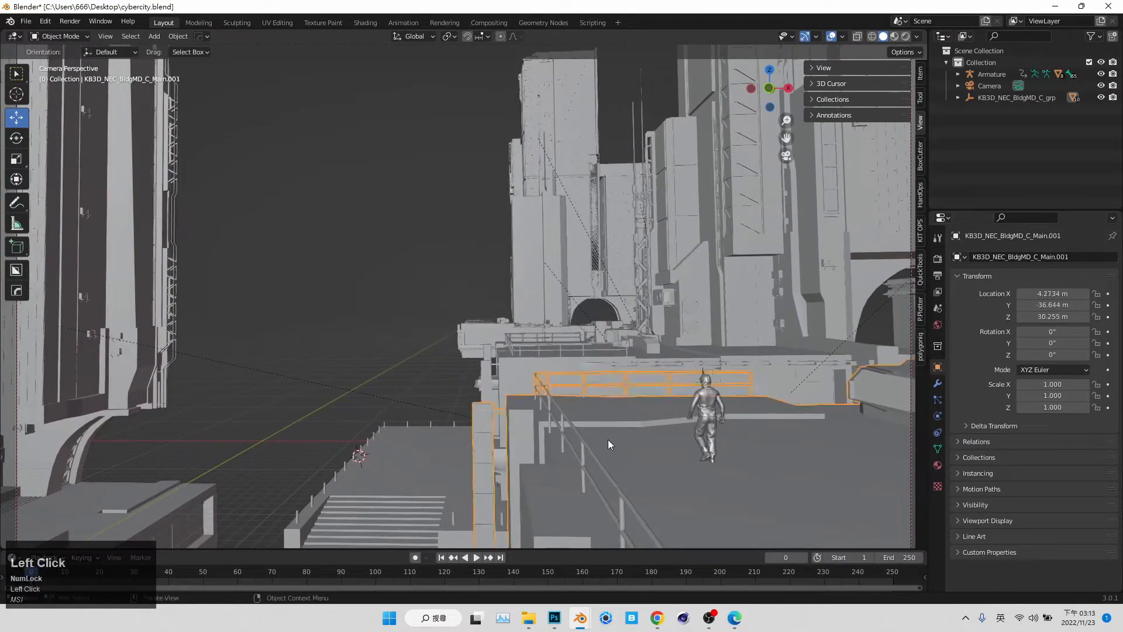
drag(540, 360, 617, 389)
click(693, 464)
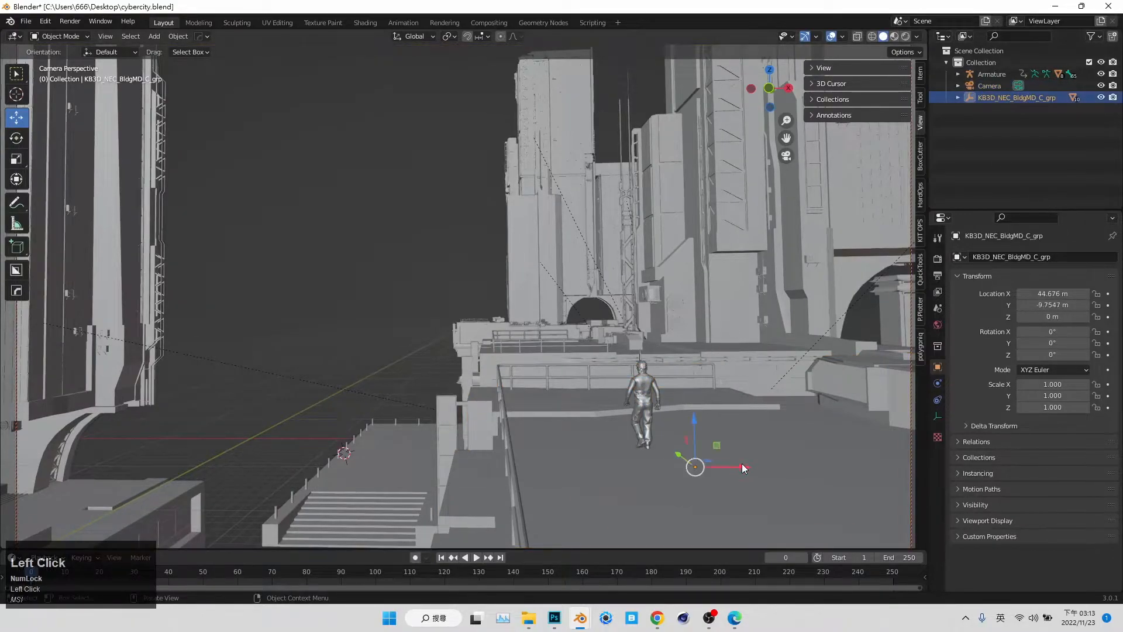
click(644, 409)
drag(685, 451, 578, 395)
mouse_move(648, 525)
mouse_down()
mouse_move(651, 515)
mouse_move(638, 513)
mouse_up()
drag(385, 277, 585, 351)
Step: Duplicate the right foreground building in place and move the copy along X to -51.587 m
click(619, 388)
click(788, 154)
scroll(594, 351, down, 4)
key(shift+d)
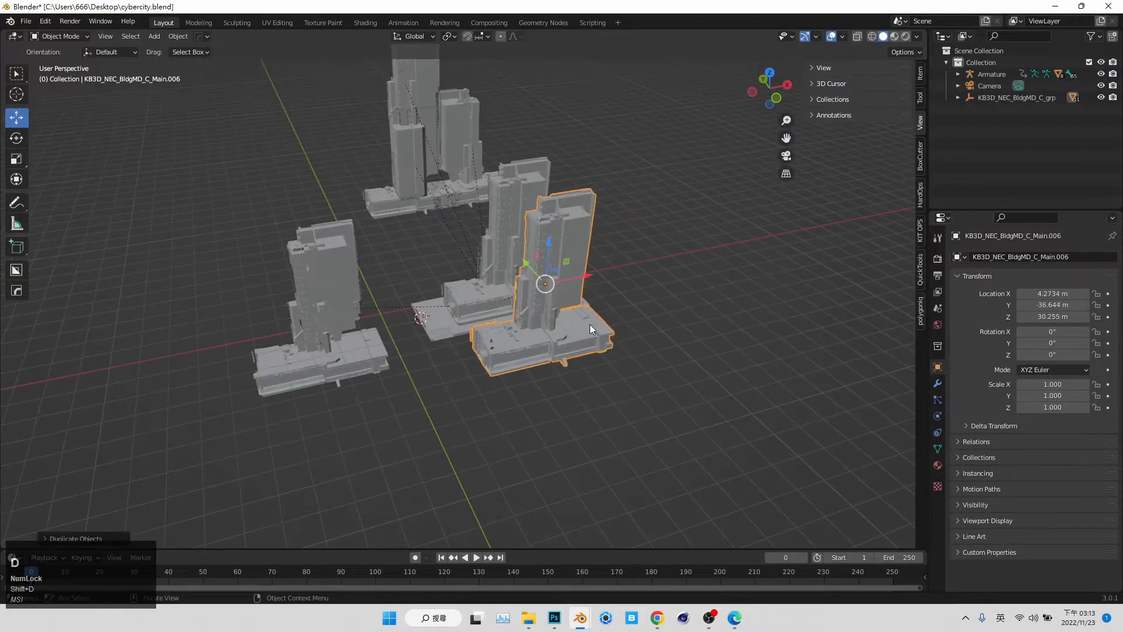
right_click(589, 324)
right_click(590, 324)
mouse_move(597, 323)
click(641, 351)
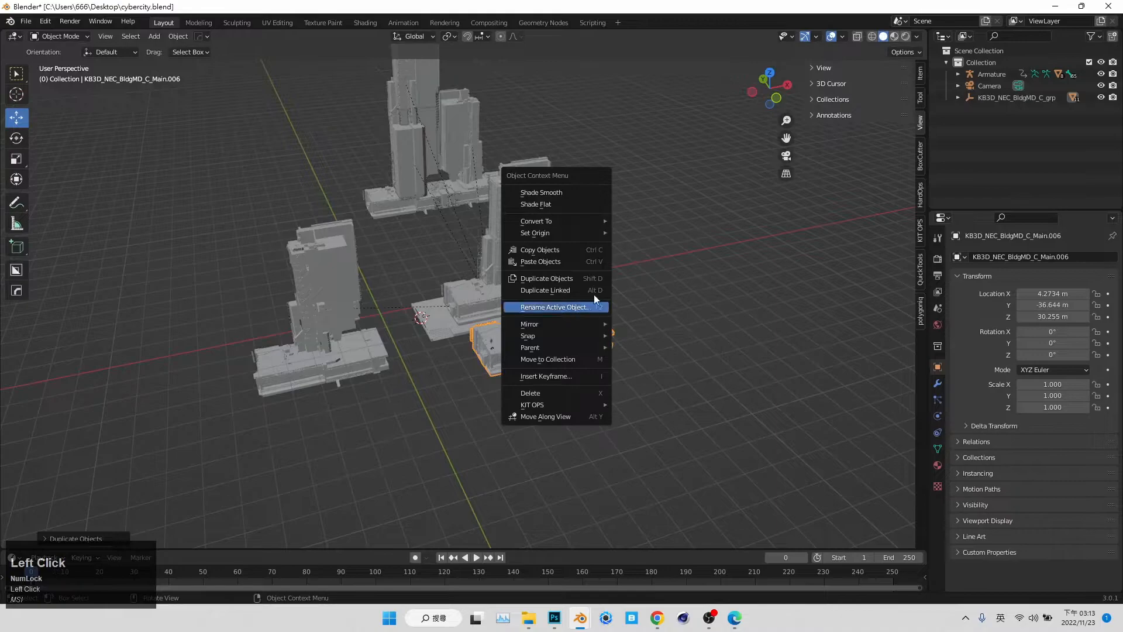
drag(590, 275, 429, 301)
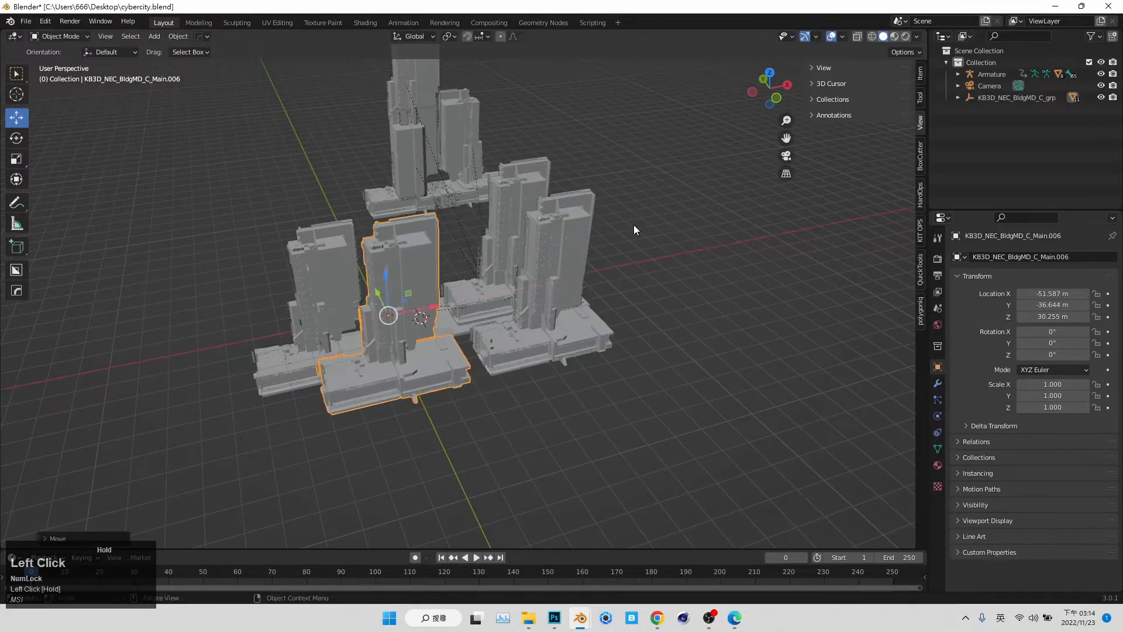
Step: Shift the copied building along X to -41.878 m, comparing its placement with the camera framing
click(786, 155)
click(681, 170)
click(120, 206)
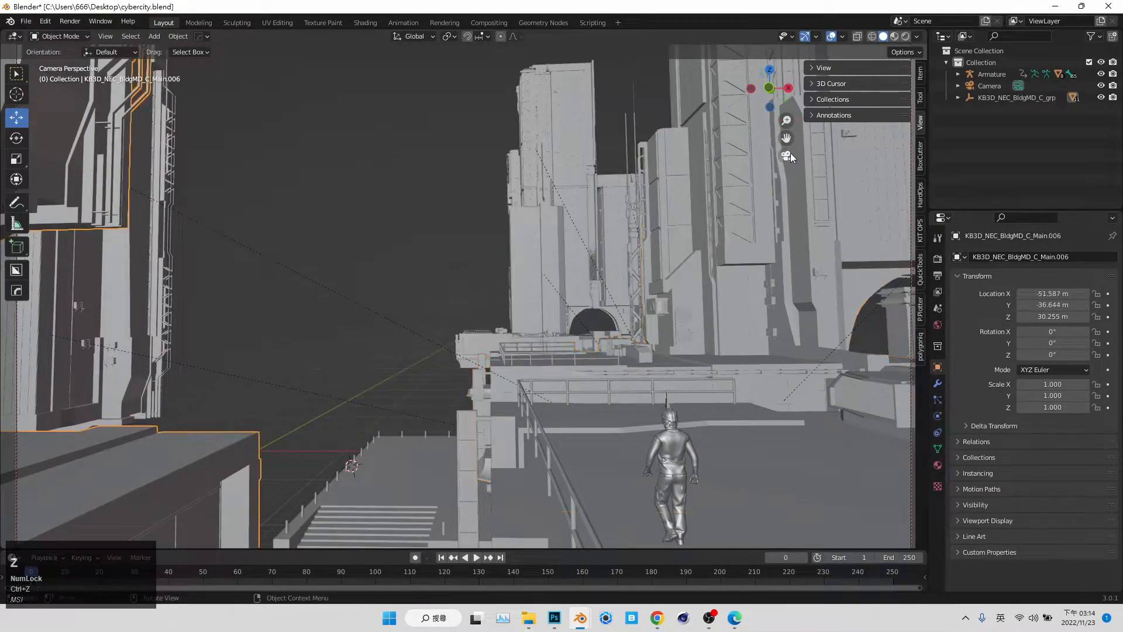
click(790, 154)
drag(435, 307, 459, 301)
click(790, 156)
click(791, 157)
click(786, 155)
click(786, 155)
Step: Mirror the copied building across global X, move it to X -52.106 m, and return to the camera view
right_click(443, 295)
mouse_move(444, 268)
click(516, 285)
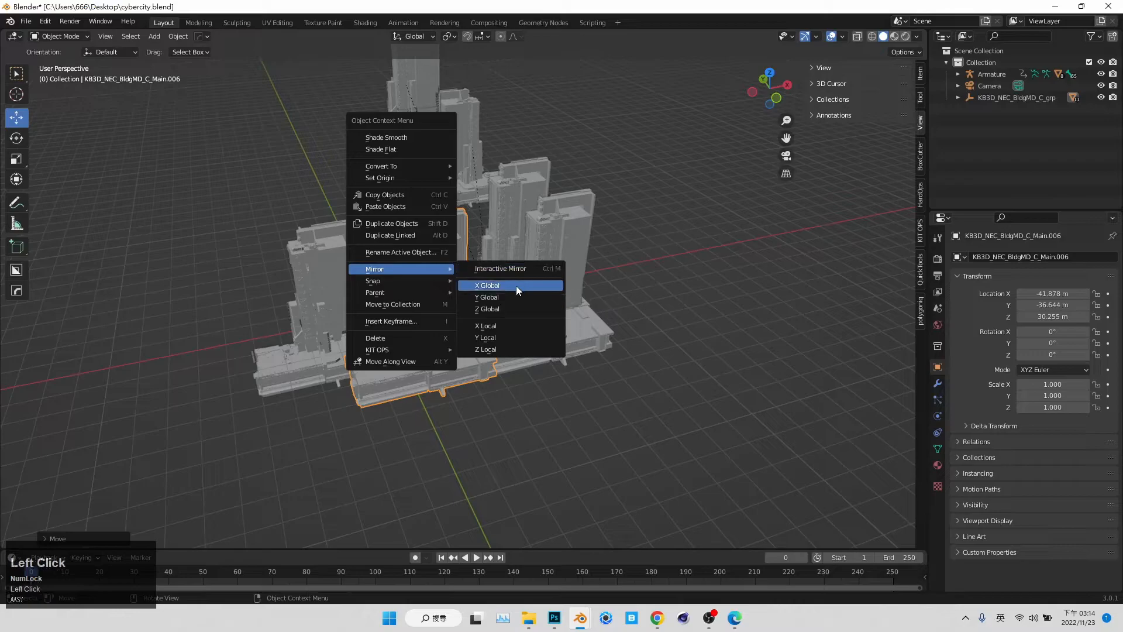
key(KP_0)
click(786, 155)
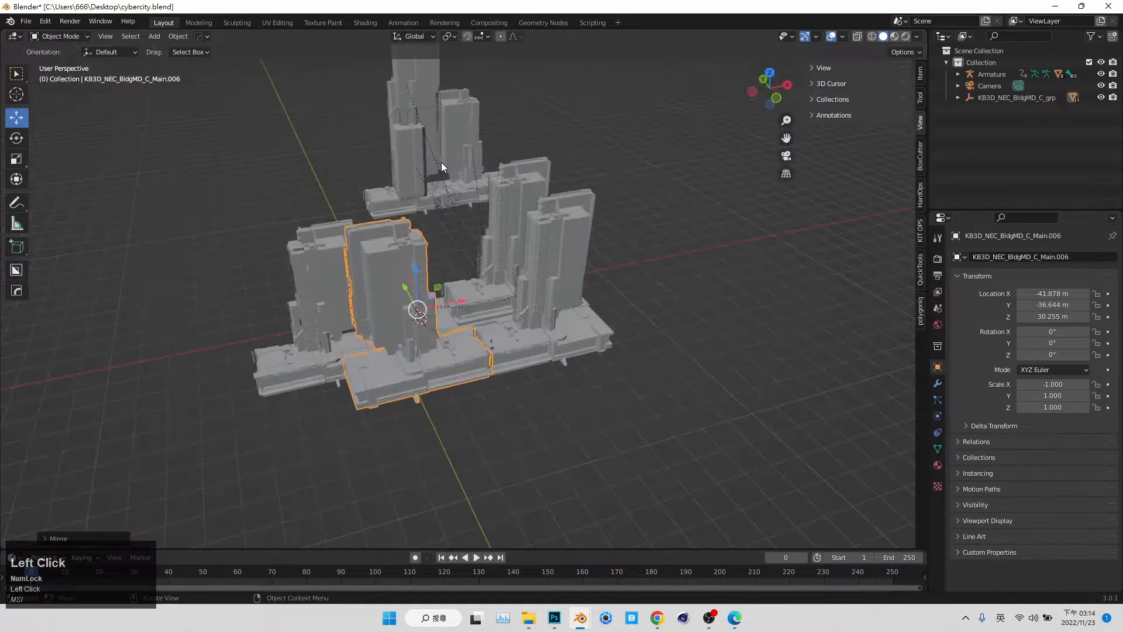
drag(462, 306, 421, 316)
click(787, 157)
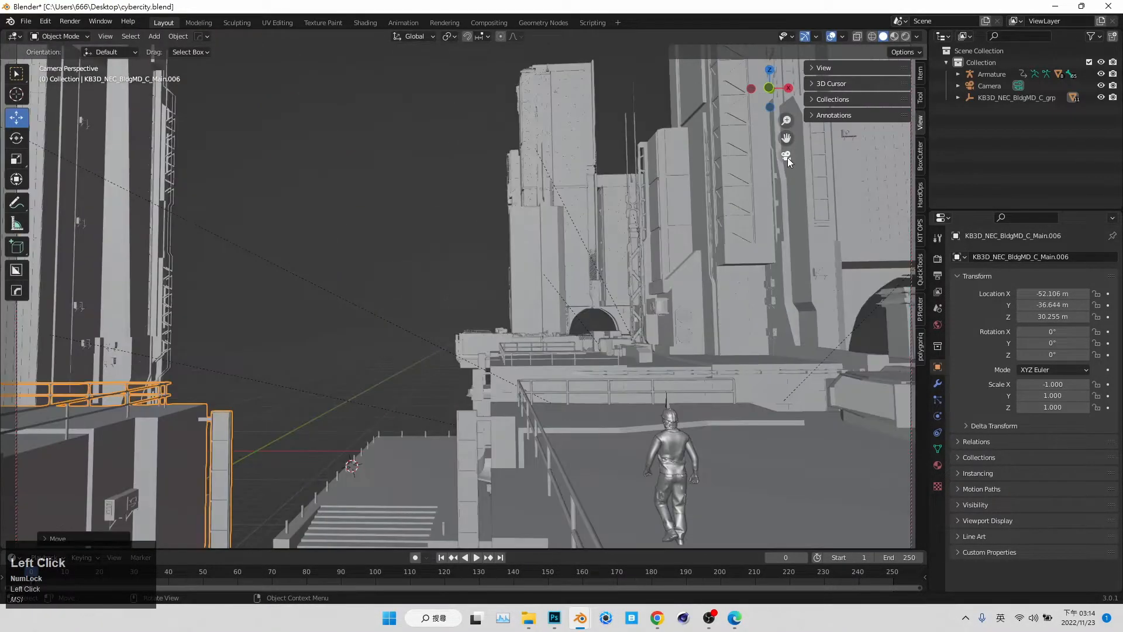
click(467, 416)
click(392, 439)
click(392, 440)
click(459, 426)
click(145, 390)
Step: Enter Edit Mode on the mirrored building with X-ray on and select the vertices of the upright panel at its inner corner
click(788, 157)
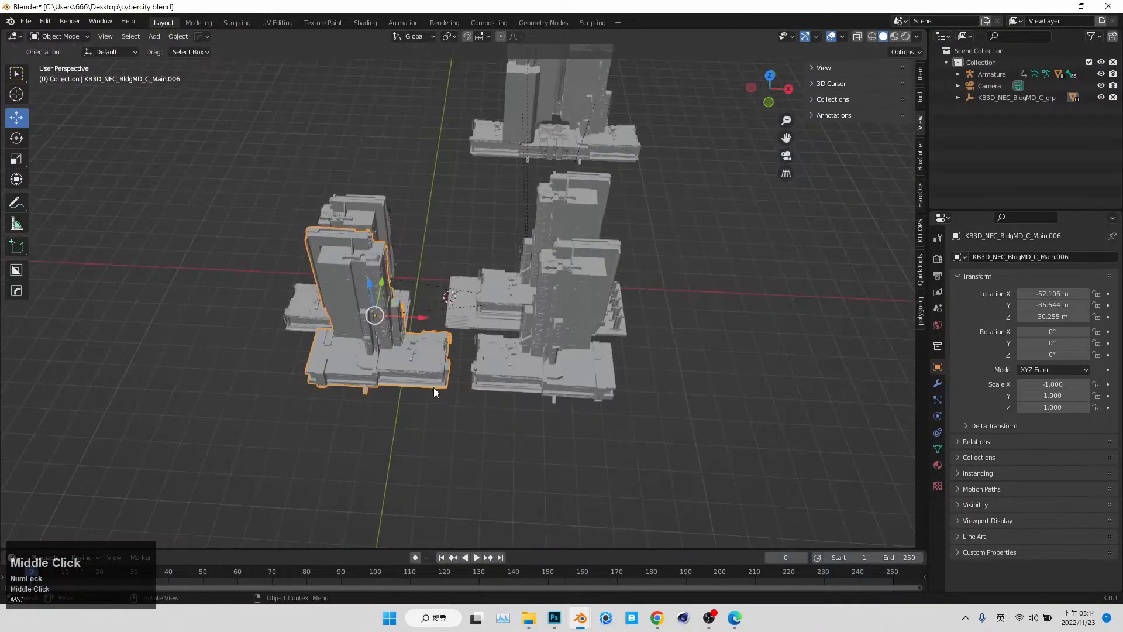
scroll(430, 433, up, 7)
scroll(482, 333, up, 5)
key(Tab)
click(857, 37)
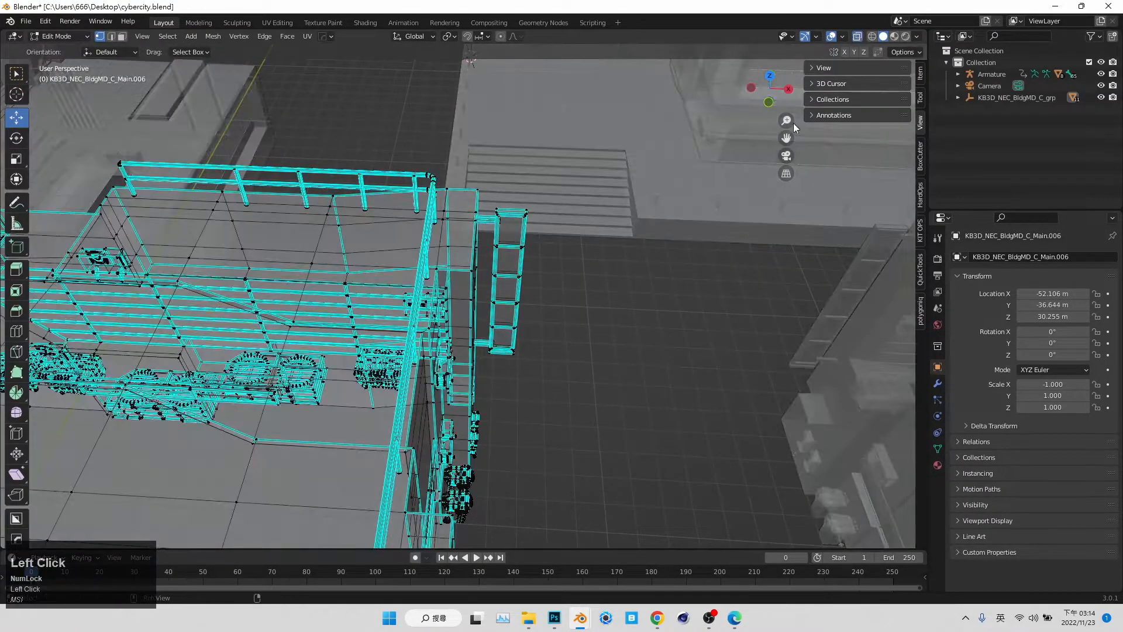
middle_click(576, 328)
drag(468, 330, 496, 350)
middle_click(556, 374)
drag(560, 387, 509, 326)
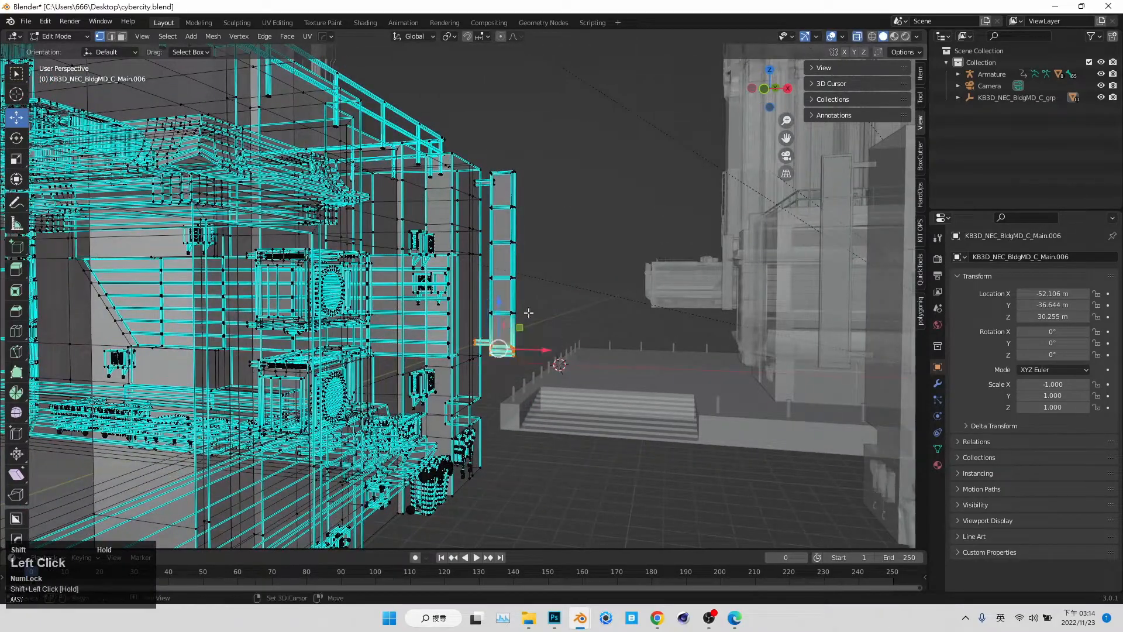
mouse_move(487, 161)
mouse_down()
mouse_move(594, 407)
mouse_move(582, 387)
mouse_up()
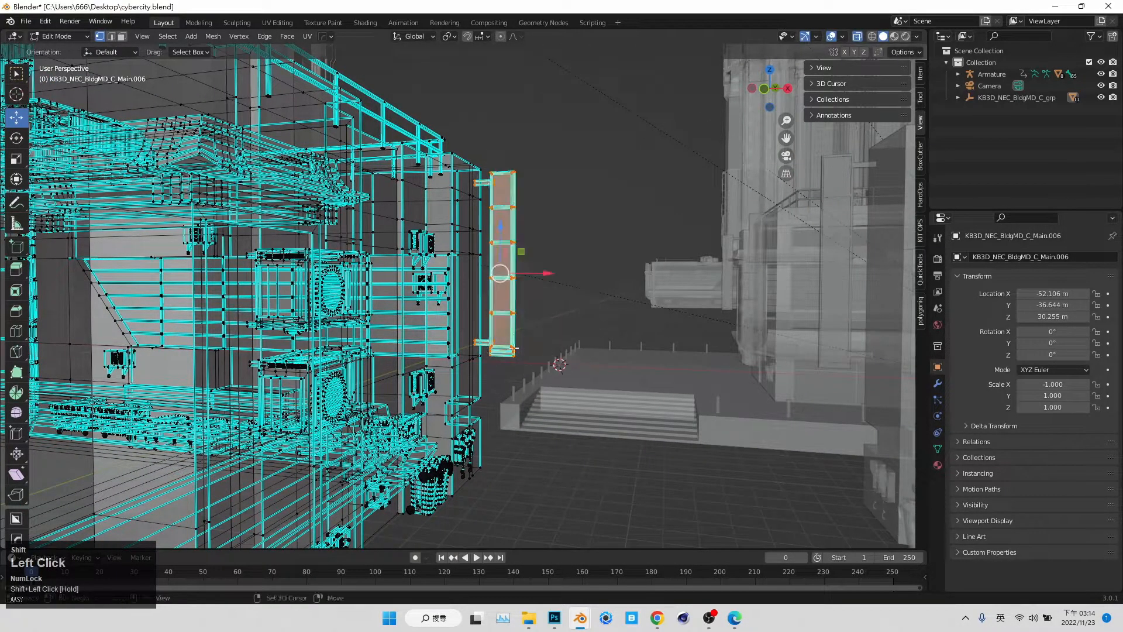
middle_click(582, 387)
Step: Try to reposition the selected corner panel within the building mesh, and undo the move
click(786, 156)
drag(240, 483, 222, 463)
key(ctrl+z)
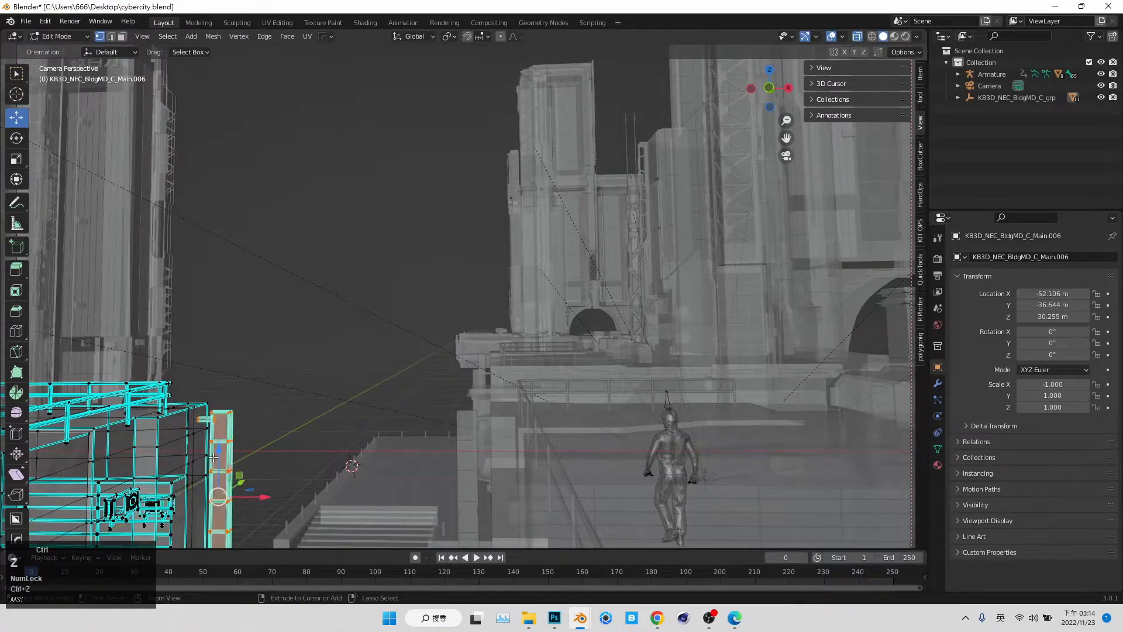
click(786, 156)
middle_click(673, 217)
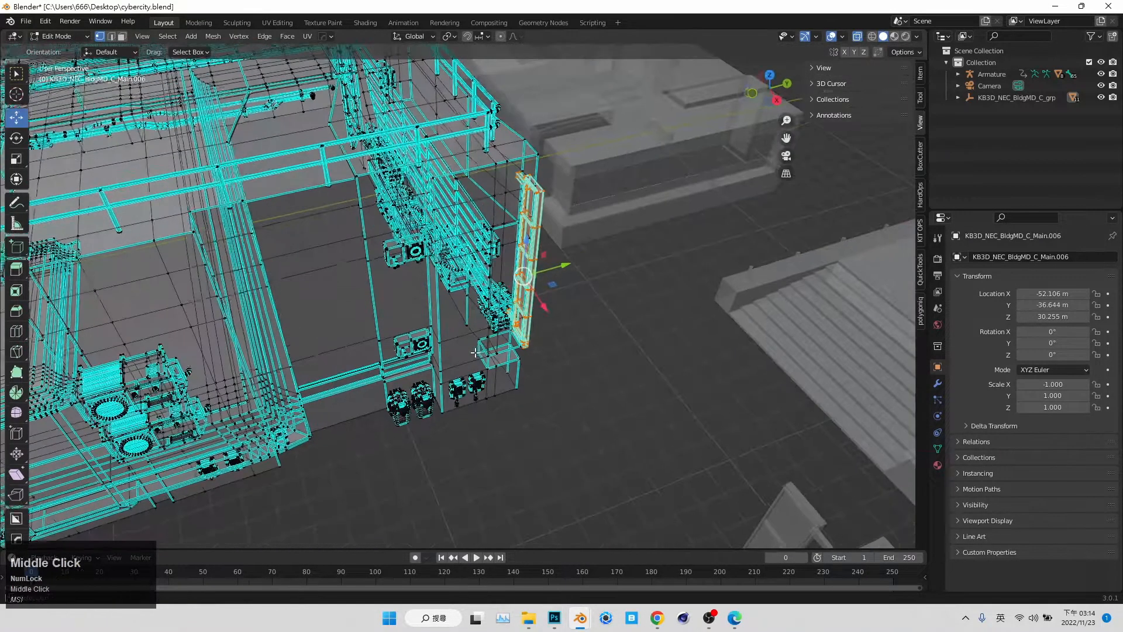
mouse_move(569, 265)
mouse_down()
mouse_move(415, 298)
mouse_move(555, 257)
mouse_up()
middle_click(555, 258)
drag(528, 211, 537, 196)
key(ctrl+z)
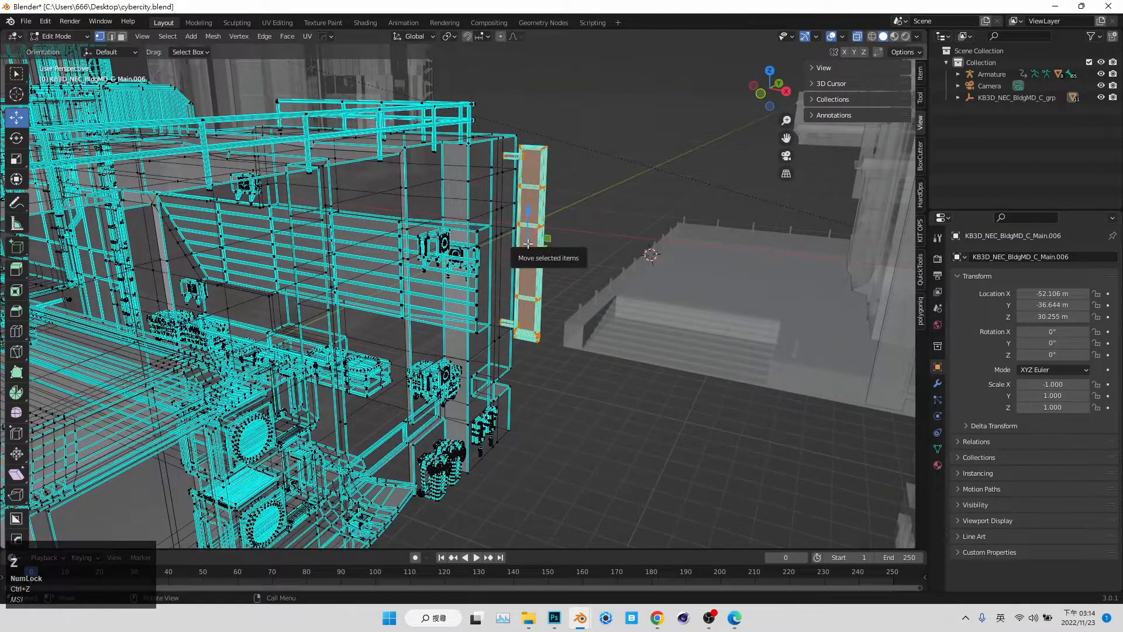
Step: Select all geometry linked to the corner panel and separate it into its own object
key(l)
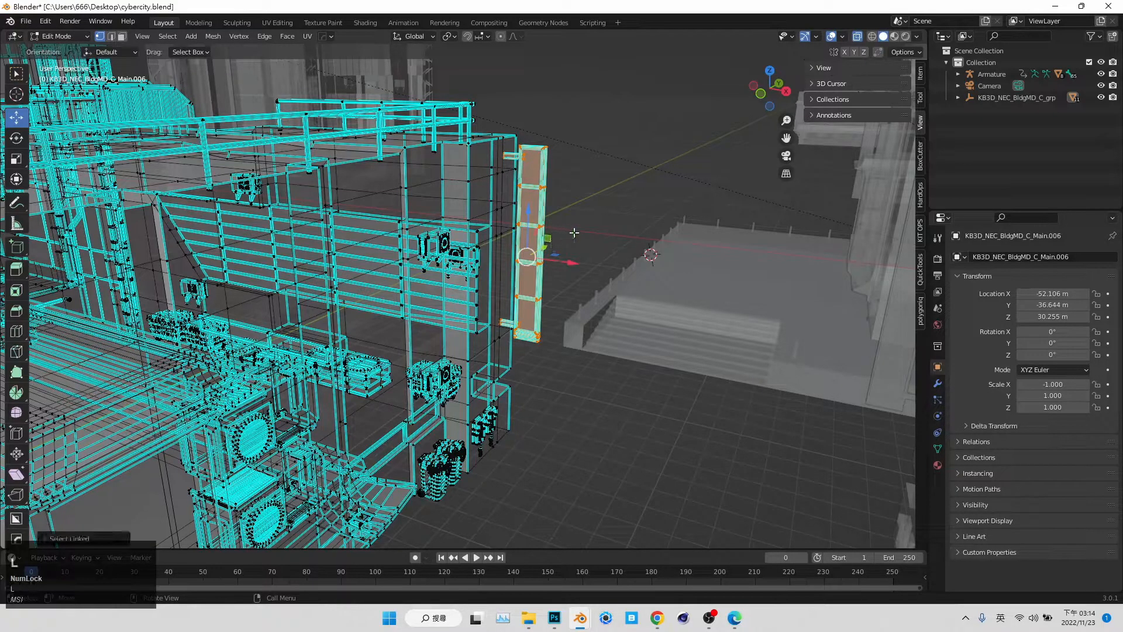
key(p)
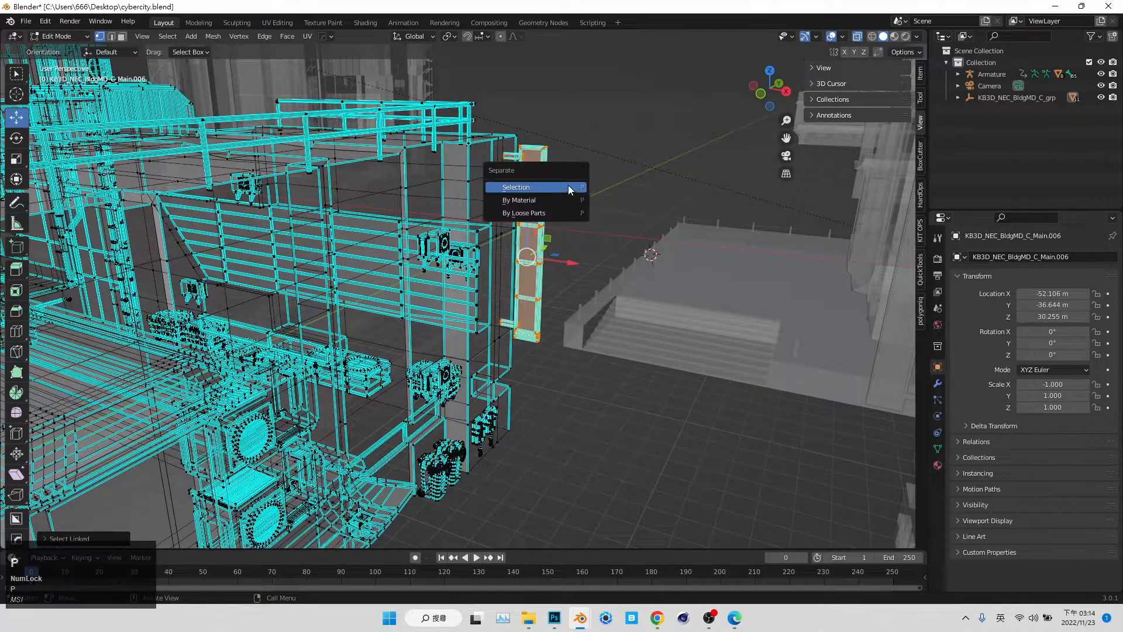
click(569, 187)
key(Tab)
Step: Set the separated panel's origin to its geometry and move the panel along Y beside the left foreground building in camera view
click(528, 161)
click(178, 36)
mouse_move(222, 60)
click(322, 74)
middle_click(514, 224)
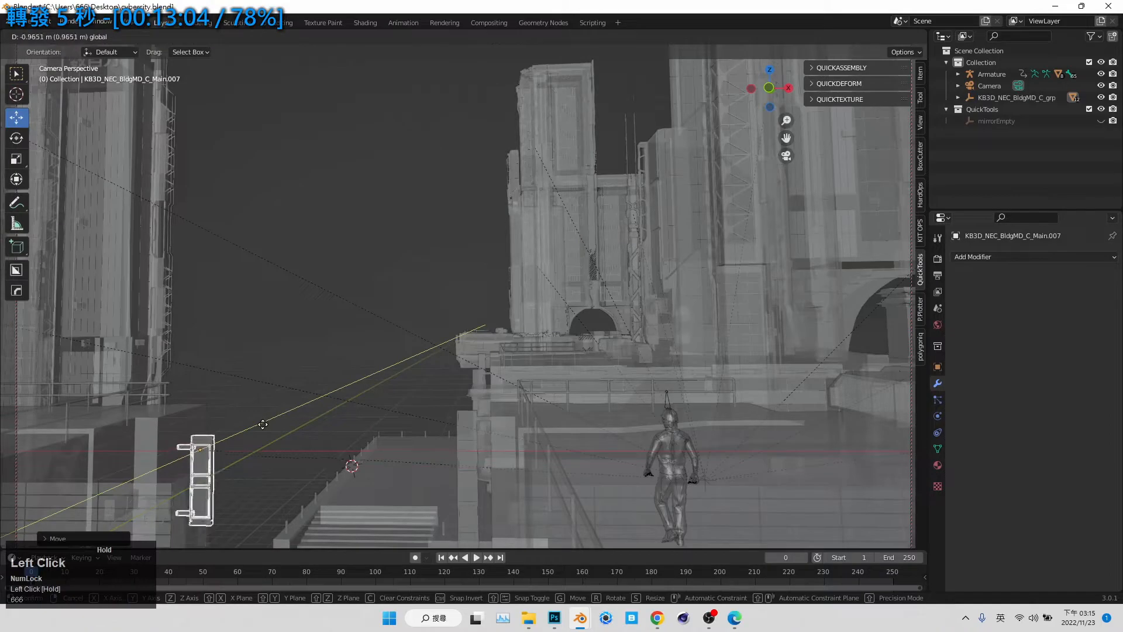
click(188, 477)
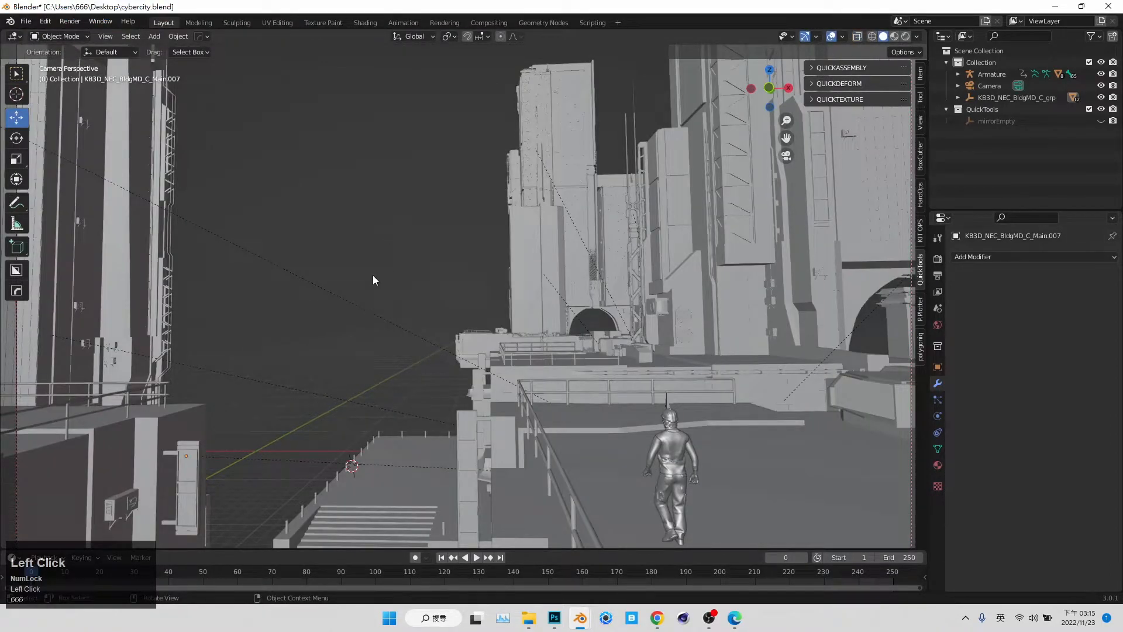
Step: Move the building behind the left foreground block inward so its edge shows past the front building in camera view
click(166, 212)
click(786, 155)
middle_click(436, 298)
scroll(418, 320, down, 5)
click(786, 173)
shift+middle_click(527, 254)
middle_click(515, 246)
click(461, 187)
click(786, 156)
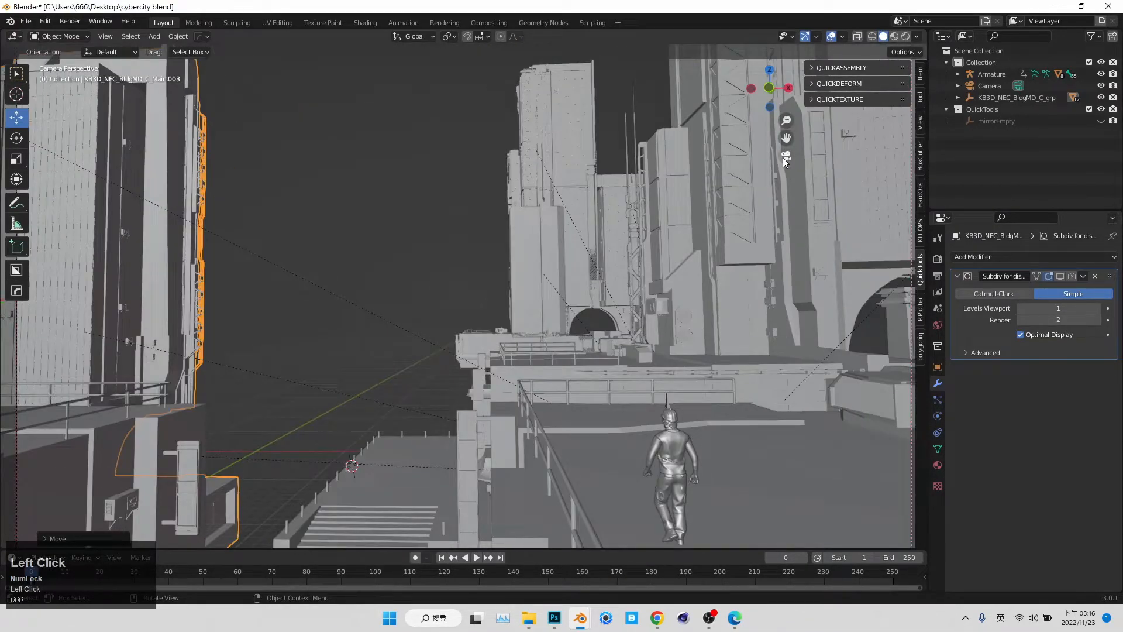
Step: Duplicate that left building and place the copy far back in the scene as a distant tower
click(786, 157)
key(shift+d)
right_click(503, 225)
scroll(496, 235, down, 5)
drag(493, 234, 651, 150)
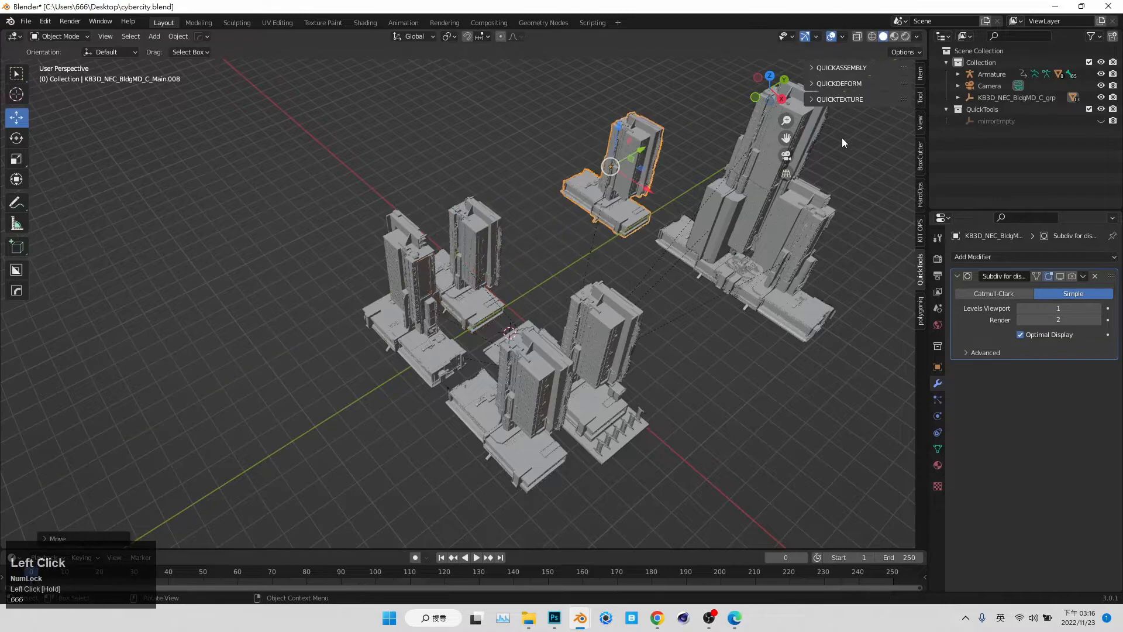
click(786, 157)
drag(358, 318, 261, 332)
key(ctrl+z)
Step: Duplicate the distant building and select the copy's tower vertices above its base using X-ray in front view
key(shift+d)
right_click(259, 301)
key(Tab)
click(770, 89)
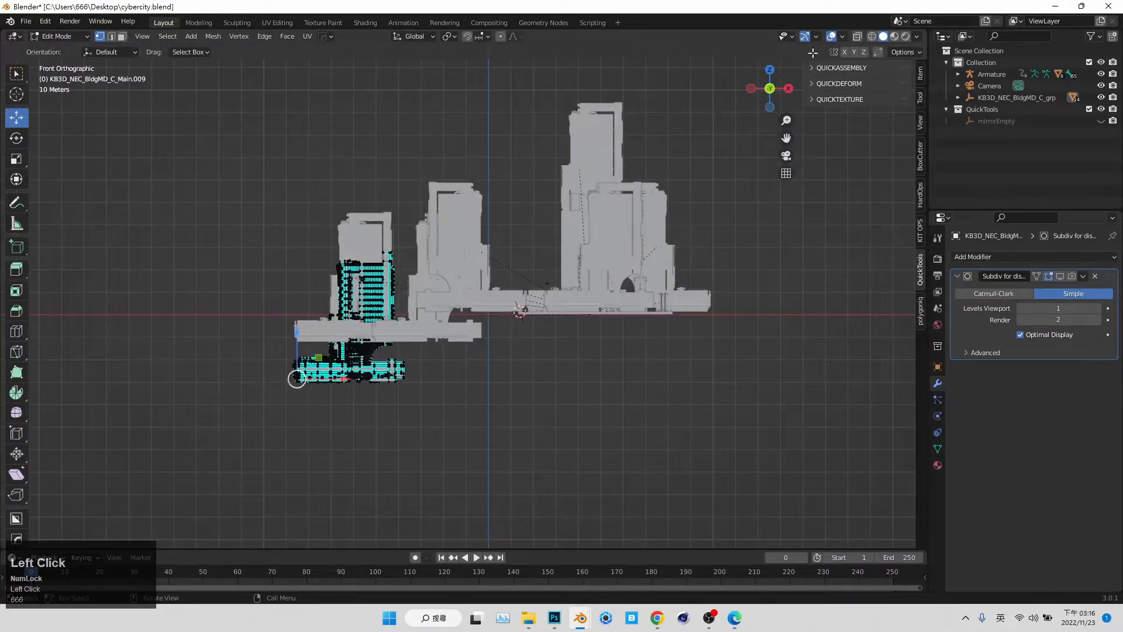
click(857, 37)
drag(151, 216, 525, 358)
key(KP_Decimal)
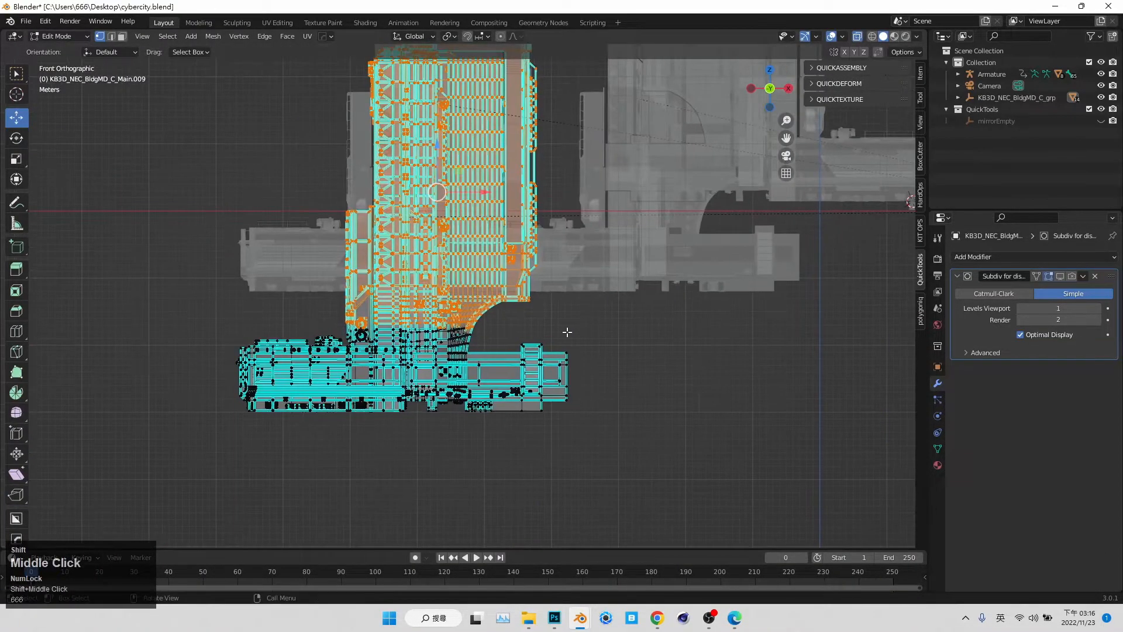
shift+drag(256, 289, 679, 369)
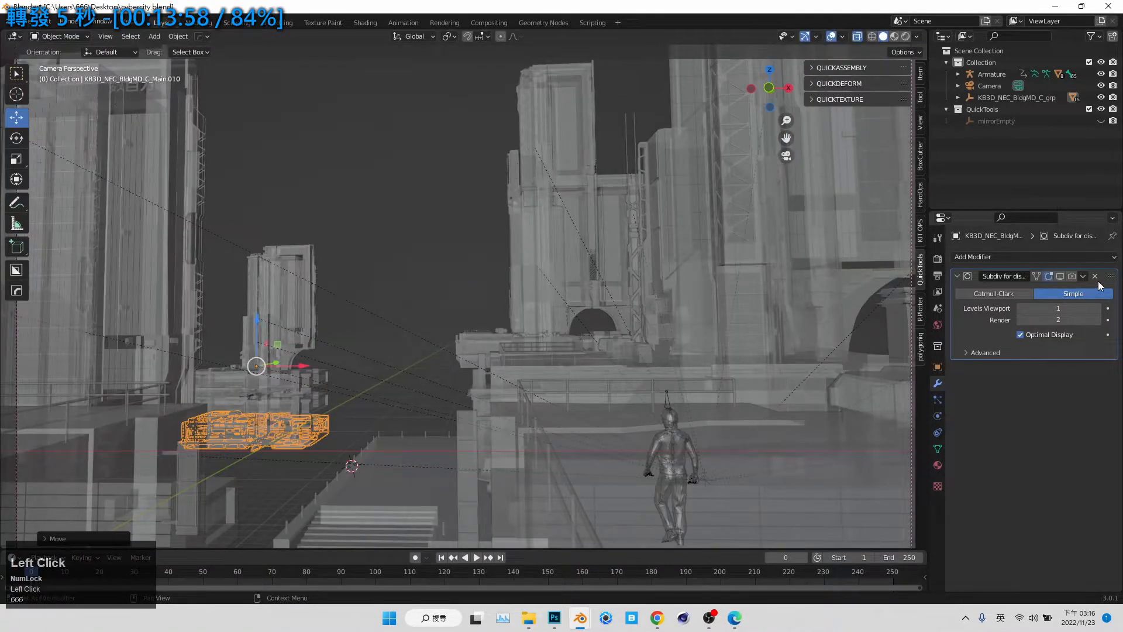
Step: Remove the subdivision modifier from the lowest base copy and extend its bottom vertices down into a tall foundation
key(Tab)
click(783, 136)
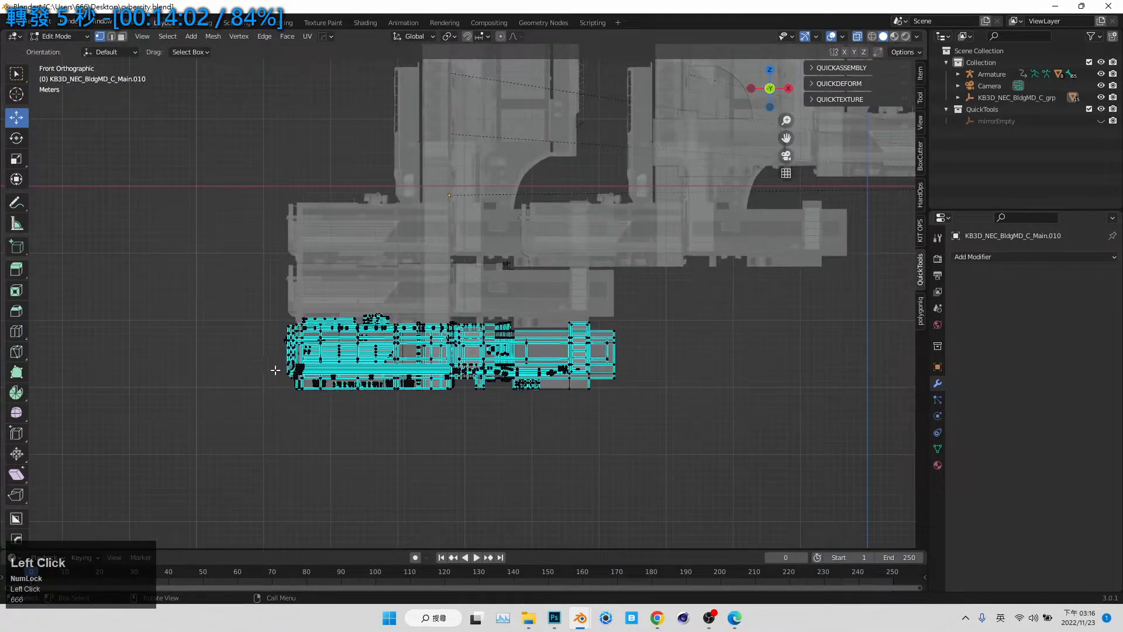
drag(283, 359, 682, 476)
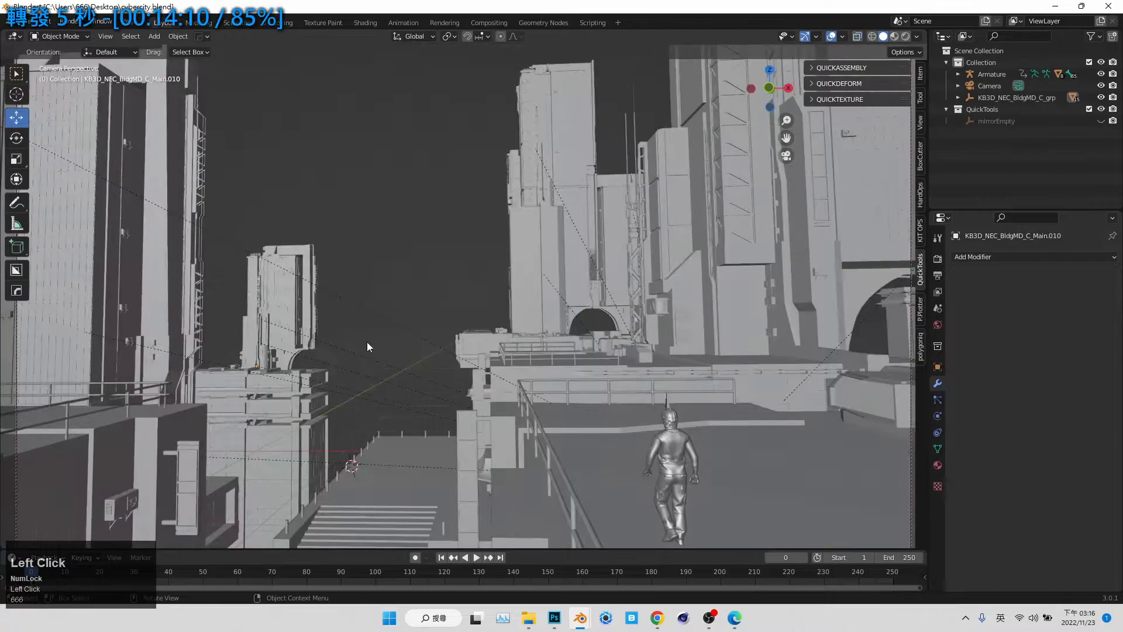
Step: Duplicate the upper part of the tall rear tower and move the copy above the distant left tower
click(311, 259)
click(576, 157)
key(shift+d)
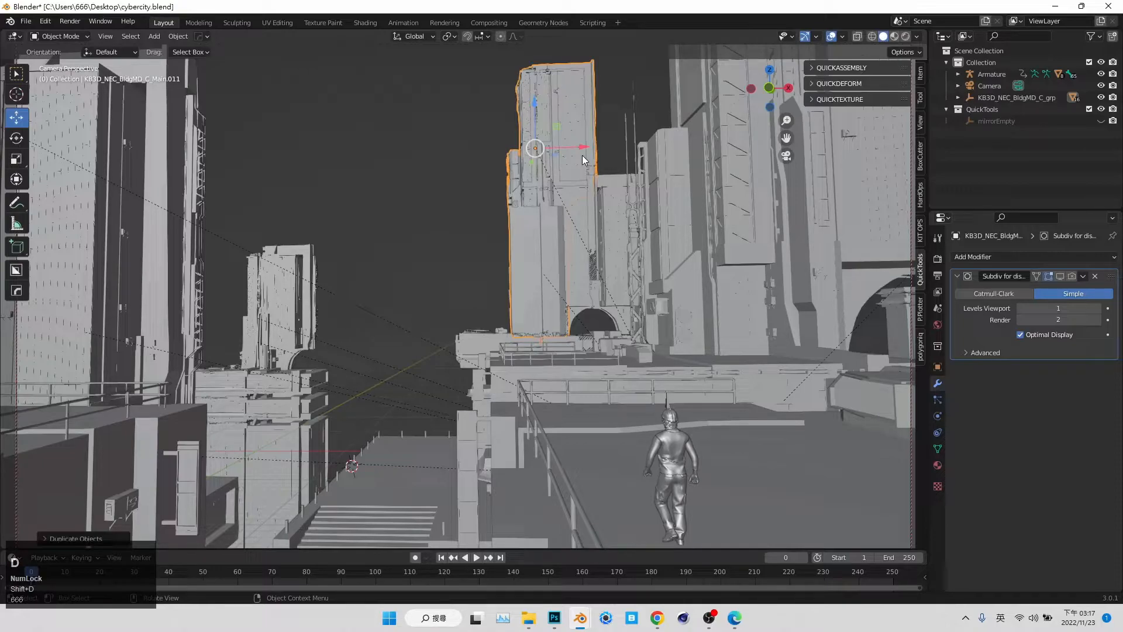
drag(581, 155, 323, 194)
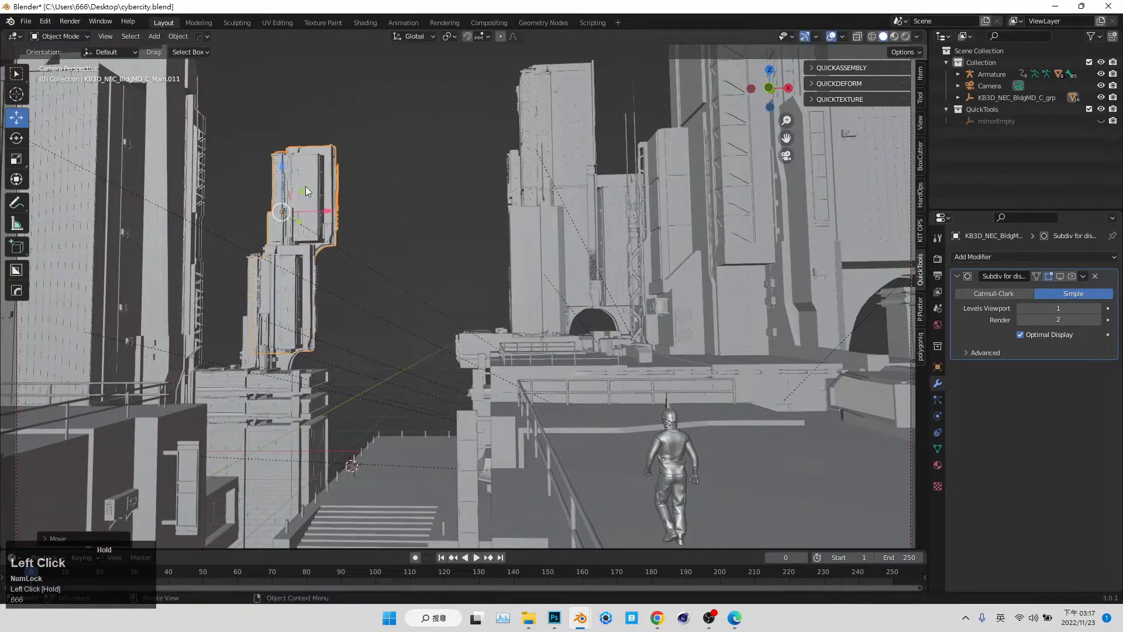
Step: Align the copied tower part over the distant left tower so the stacked parts line up in camera view
click(770, 88)
middle_click(636, 202)
shift+middle_click(521, 227)
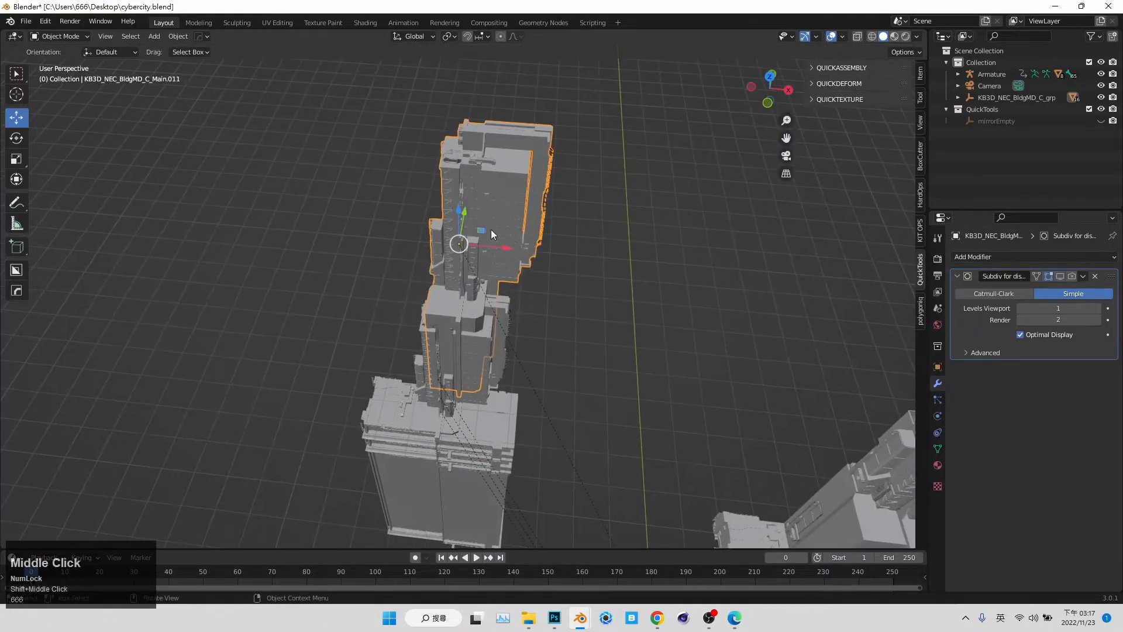
middle_click(490, 229)
drag(476, 234, 461, 274)
middle_click(471, 317)
drag(451, 177, 452, 216)
drag(488, 270, 481, 269)
click(798, 167)
click(786, 156)
click(315, 177)
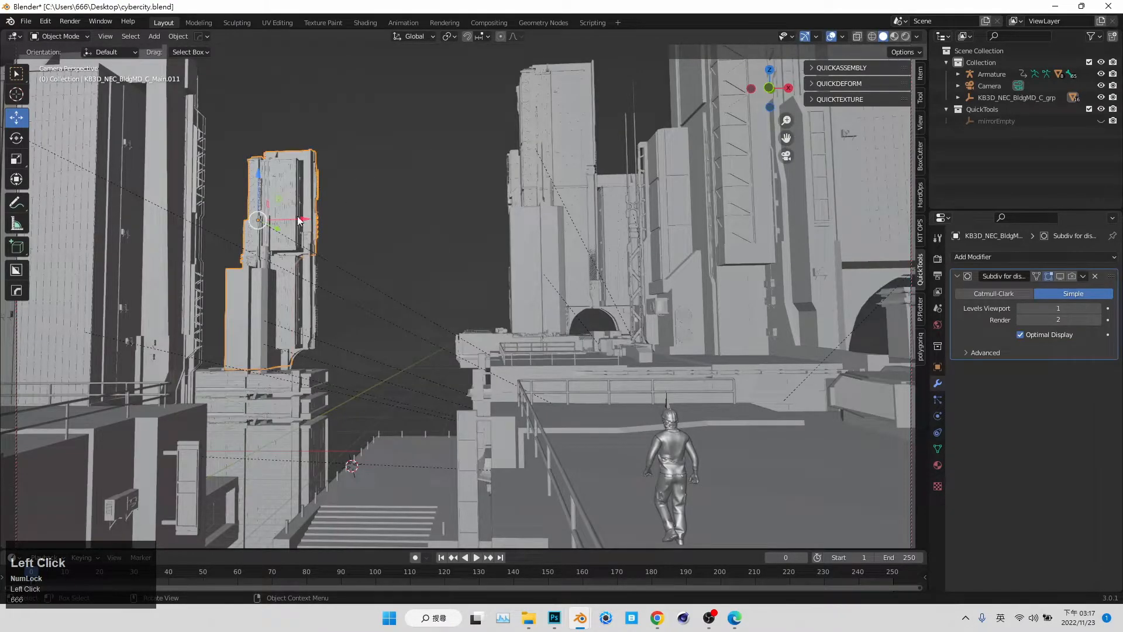
Step: Mirror the copied tower part and the distant building beneath it together across global X
shift+click(302, 294)
right_click(300, 295)
mouse_move(310, 290)
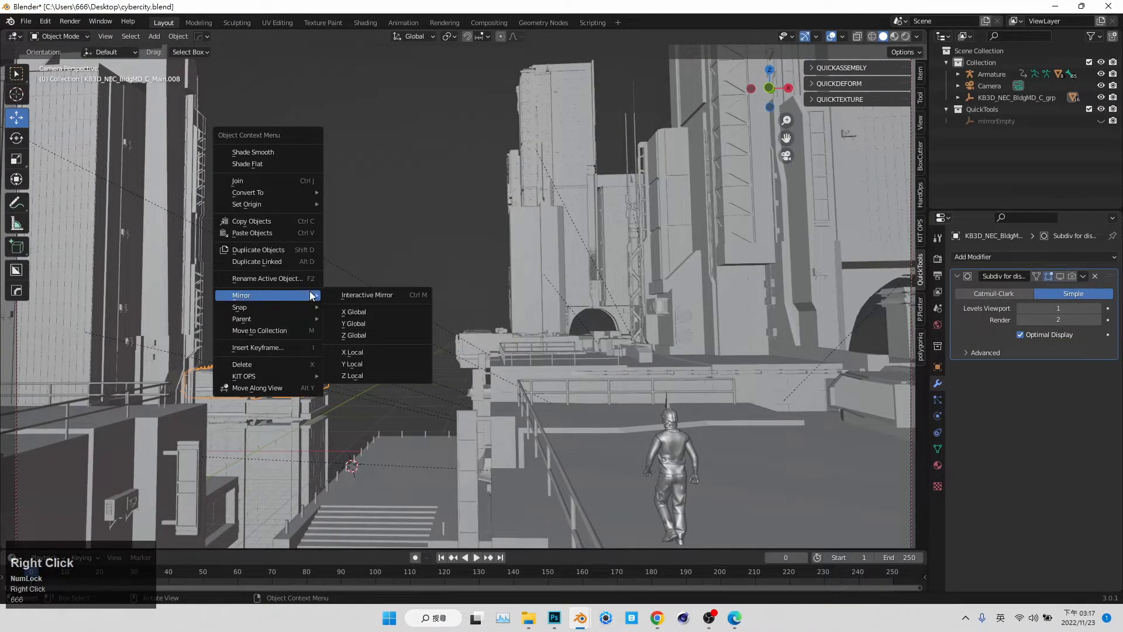
click(373, 310)
click(377, 302)
click(244, 169)
click(310, 198)
click(263, 183)
Step: Duplicate the mirrored upper tower part, raise the copy to extend the tower upward, and save the file
key(shift+d)
click(279, 177)
drag(257, 174, 285, 82)
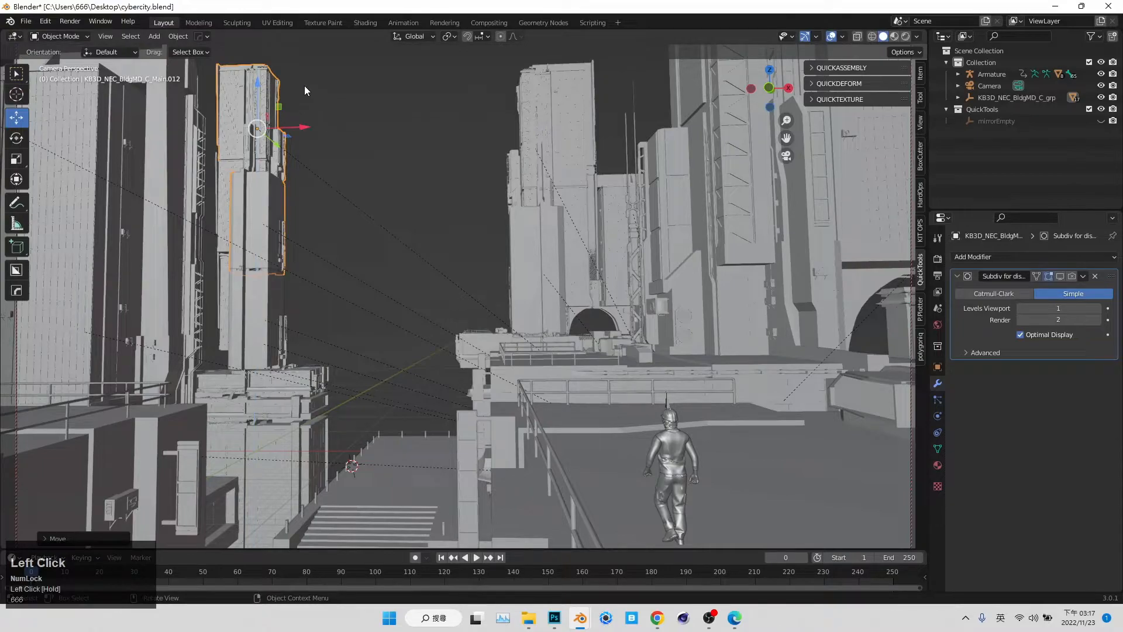
click(279, 282)
key(ctrl+s)
Step: Select the stacked parts of the distant left tower together with the base beneath them
click(261, 308)
shift+click(229, 220)
shift+click(262, 310)
shift+click(243, 372)
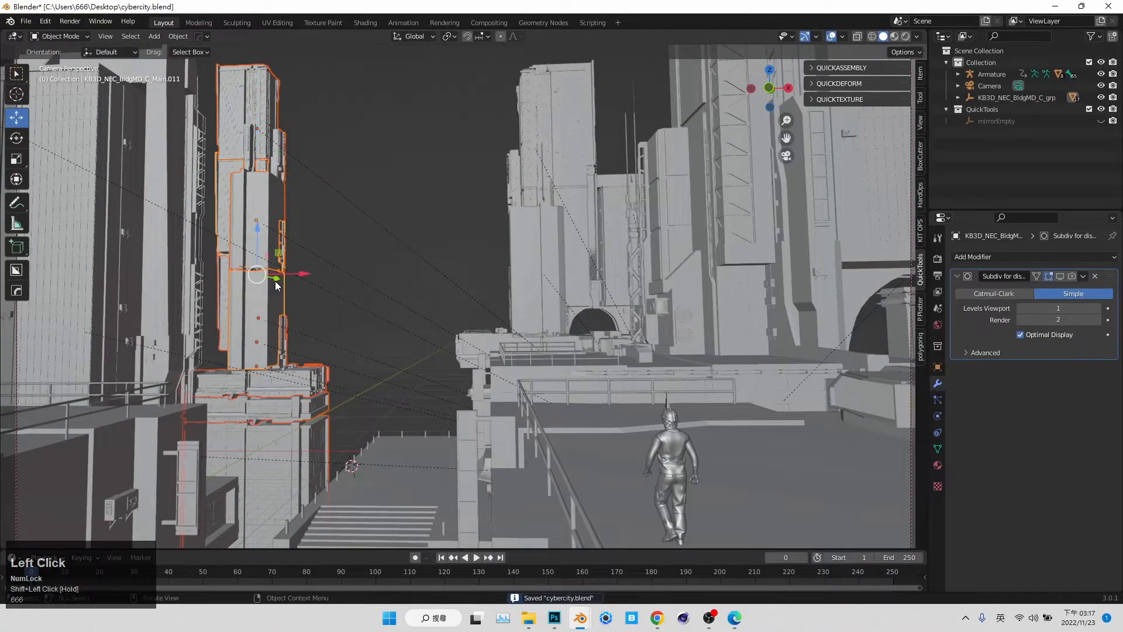
key(KP_Divide)
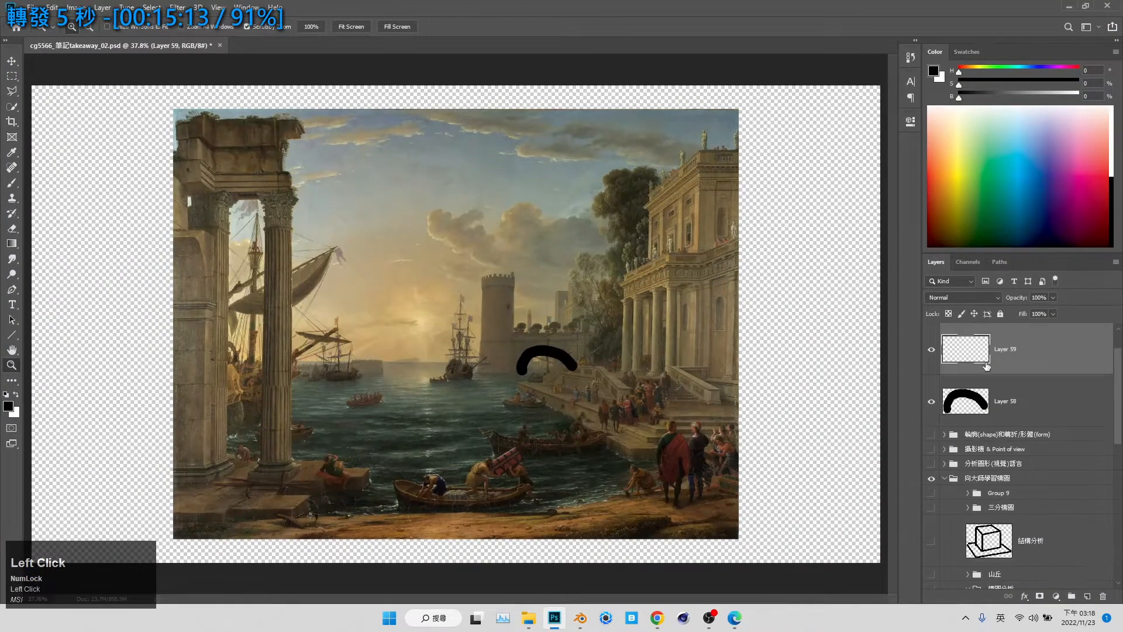
Step: Move Layer 59 below Layer 58 and smudge the quay edge and round tower base straight down toward the foreground on it
drag(1023, 351, 1034, 488)
drag(1034, 488, 1030, 421)
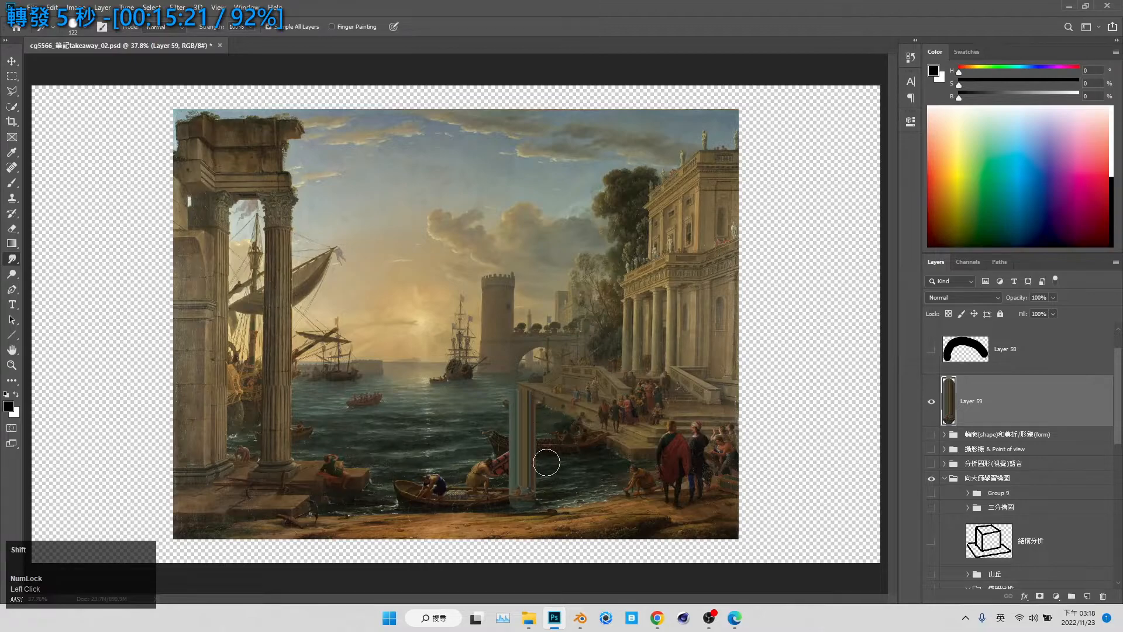
drag(538, 458, 567, 507)
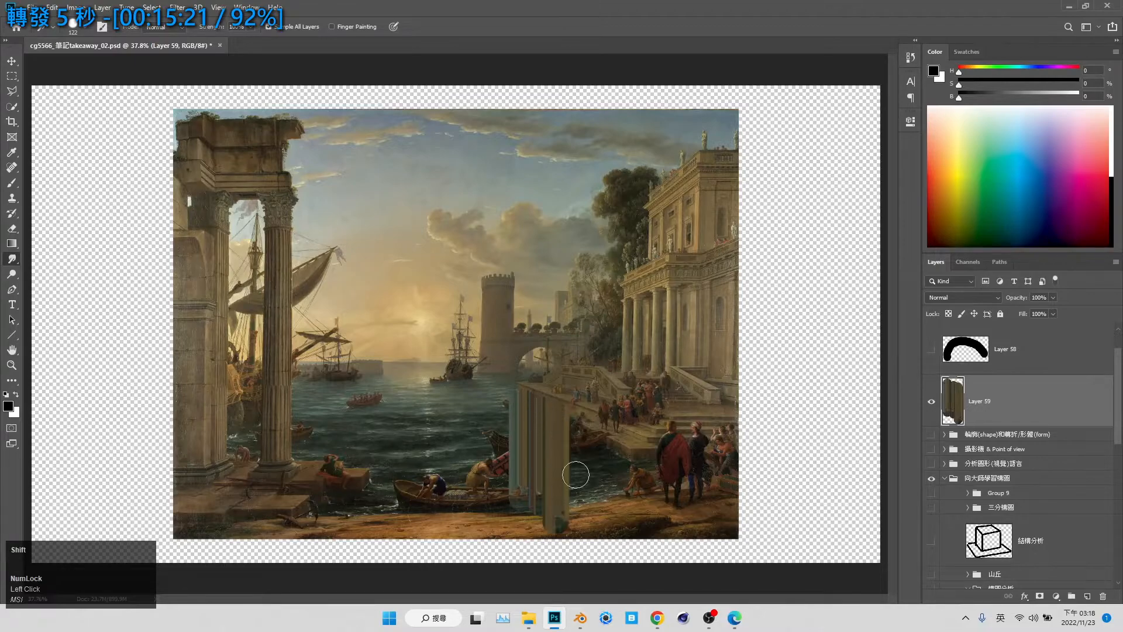
drag(579, 420, 579, 517)
mouse_move(606, 444)
mouse_down()
mouse_move(606, 528)
mouse_move(618, 462)
mouse_move(611, 539)
mouse_up()
drag(645, 462, 640, 514)
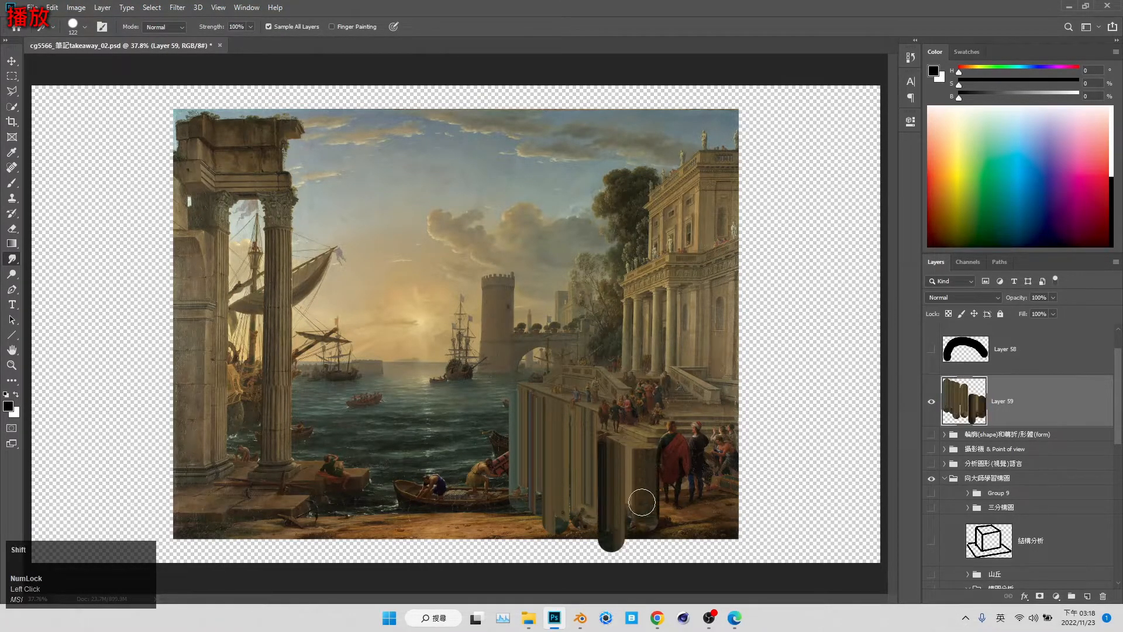
shift+click(657, 473)
drag(519, 490, 542, 504)
mouse_move(488, 369)
mouse_down()
mouse_move(481, 452)
mouse_move(505, 373)
mouse_move(491, 483)
mouse_up()
Step: Hide Layer 59 and select the foreground shore, its figures and the front boat with the Quick Selection tool, excluding the water
click(931, 401)
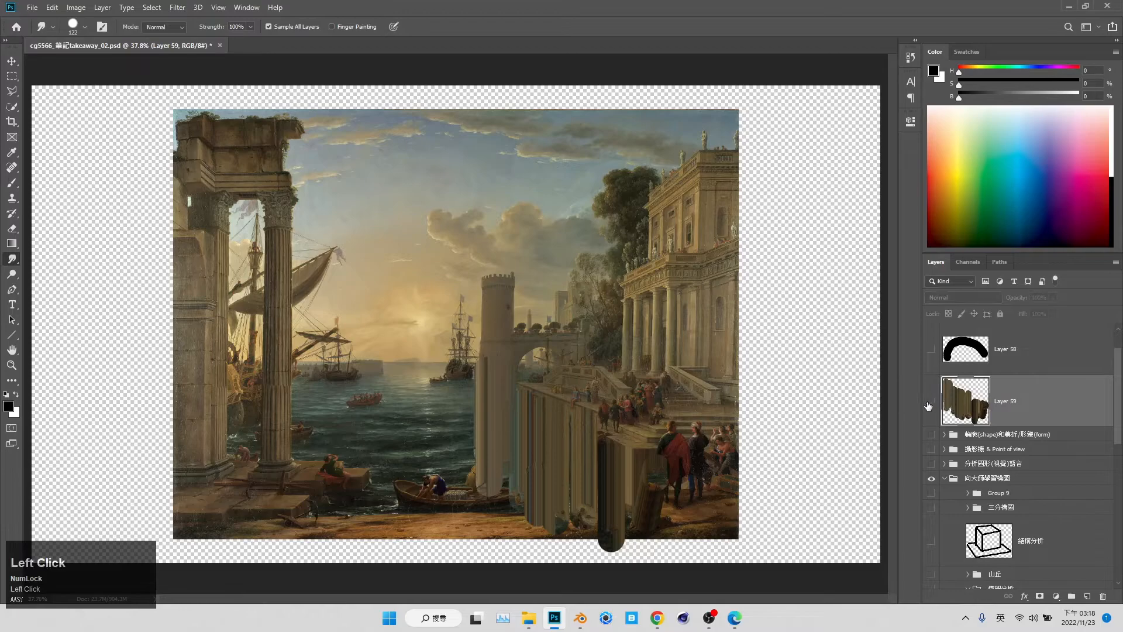
click(12, 121)
click(12, 152)
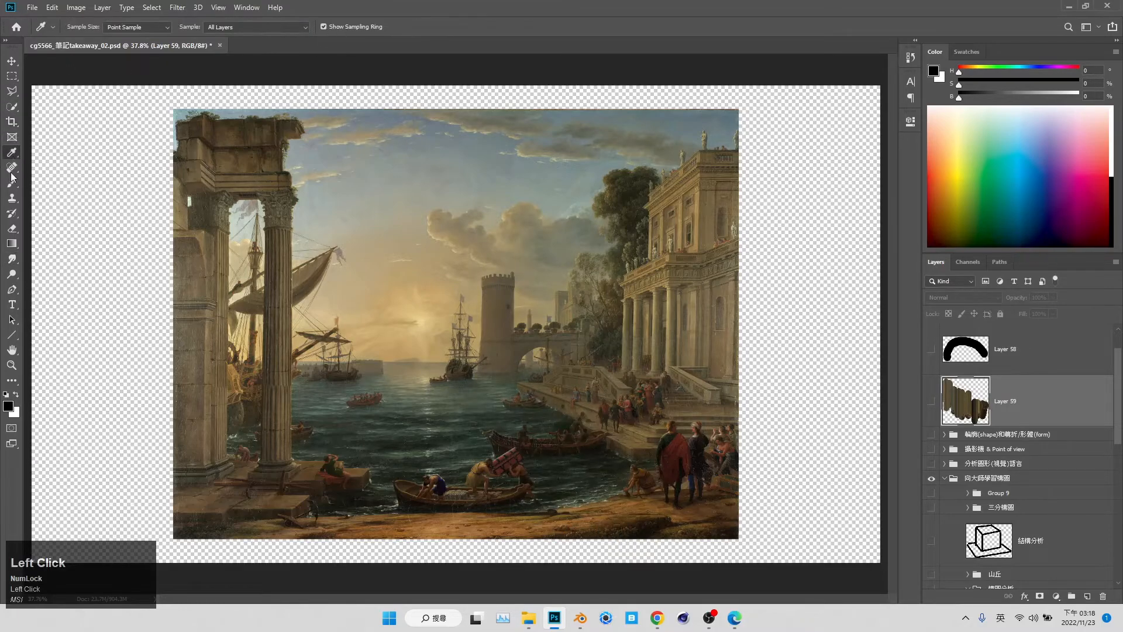
click(11, 107)
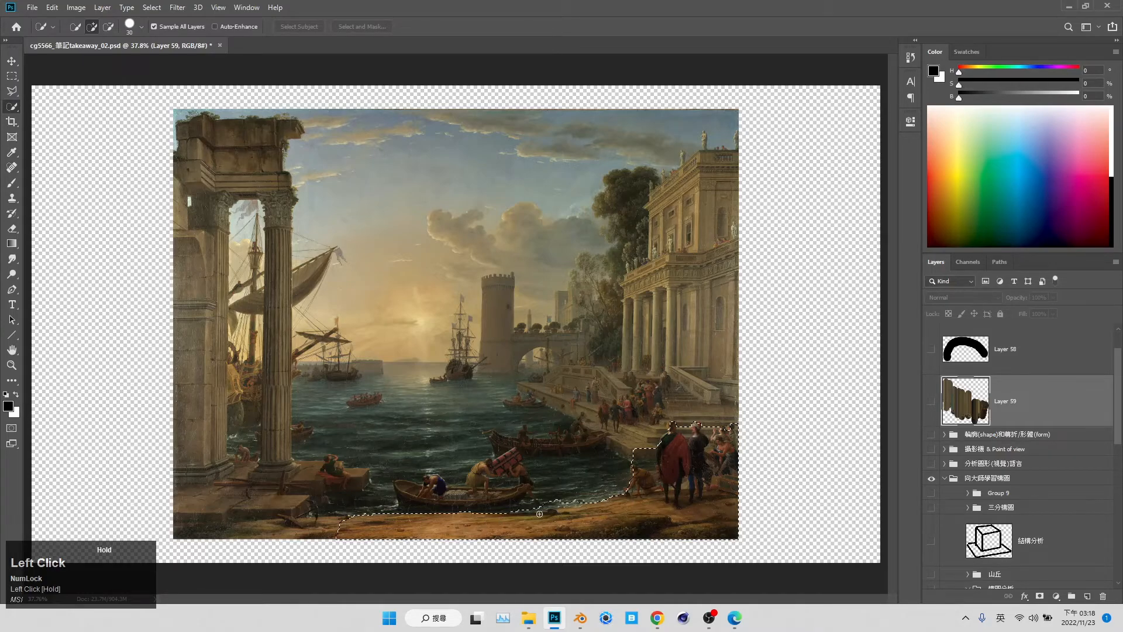
drag(522, 459, 425, 496)
mouse_move(569, 484)
mouse_down()
mouse_move(620, 483)
mouse_move(614, 472)
mouse_up()
drag(514, 492, 533, 454)
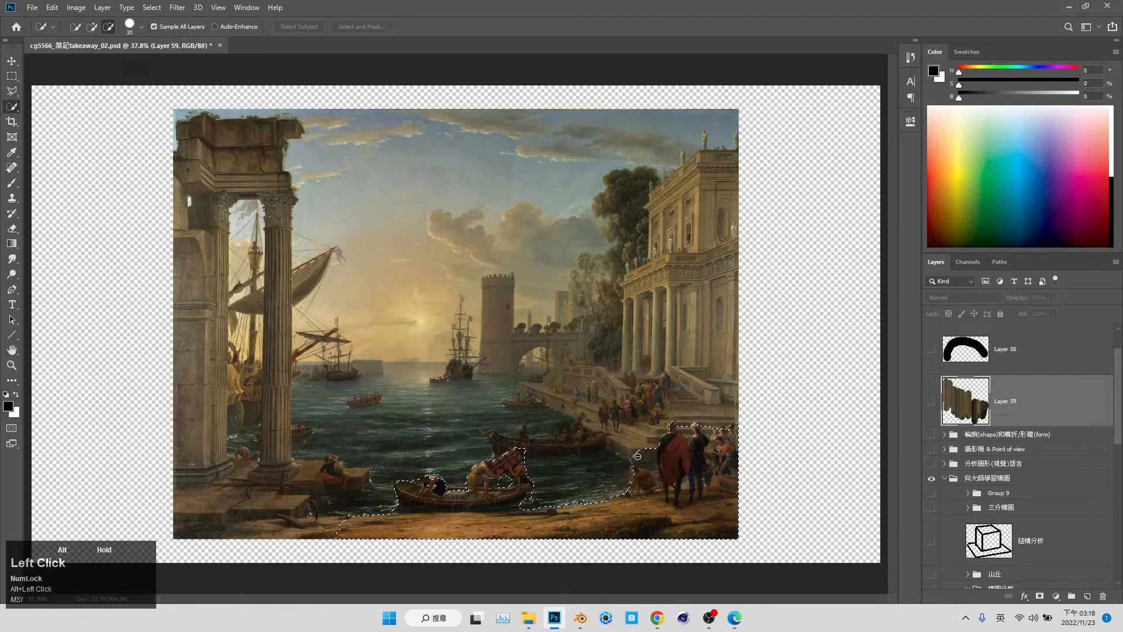
Step: Show Layer 59 and cut the selected foreground area out of its smudged walls
click(930, 401)
key(ctrl+x)
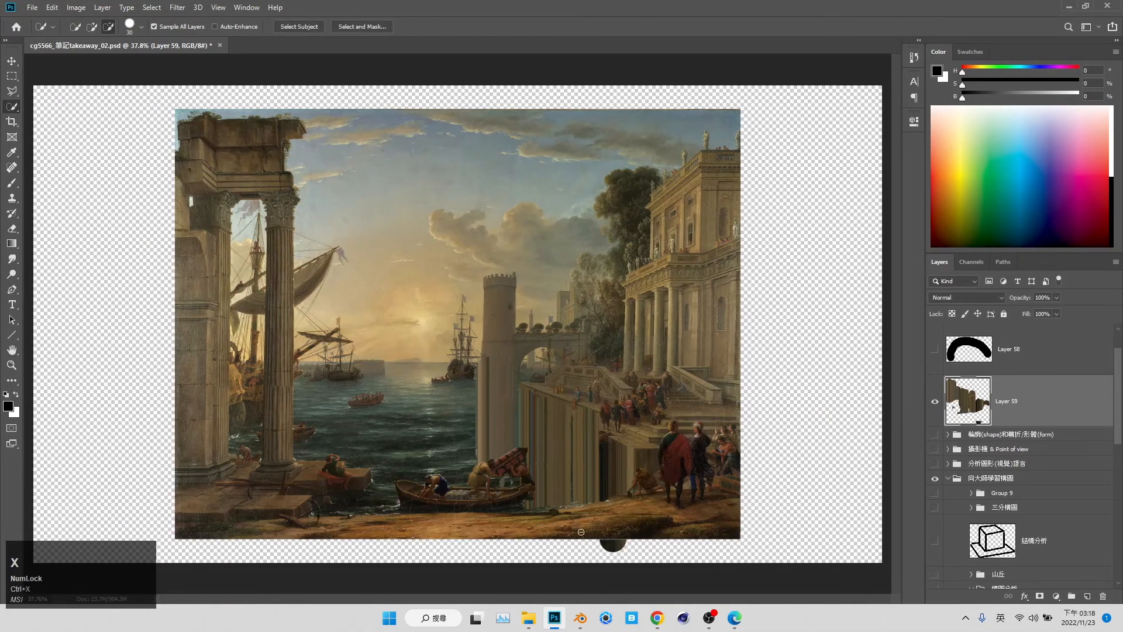
key(Right)
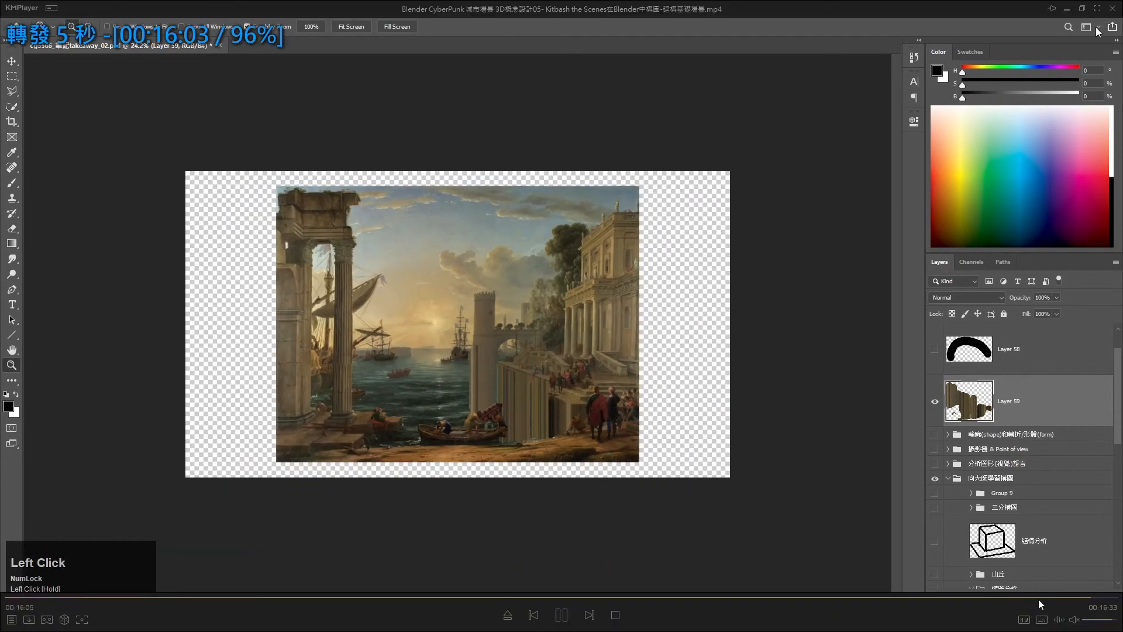